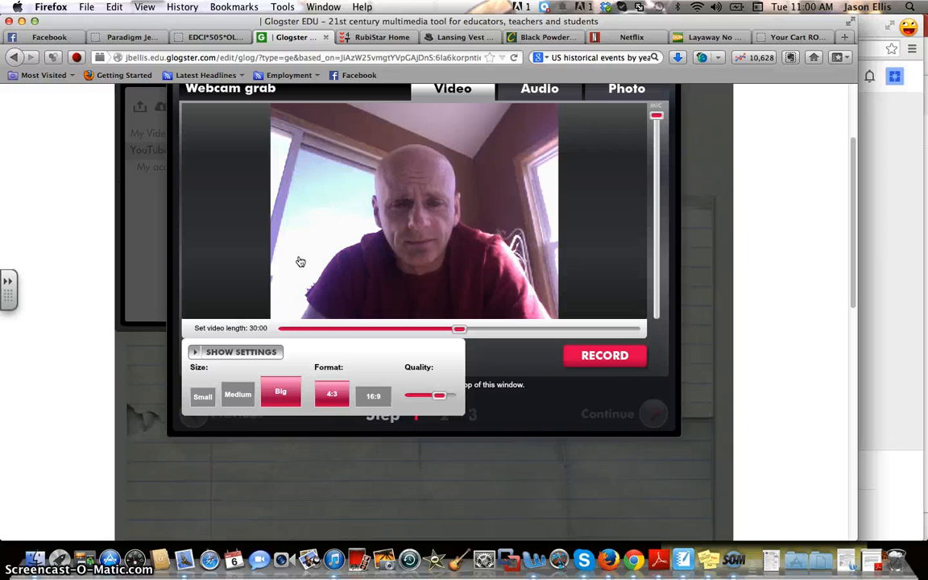
# Step: Record a roughly three-second webcam video clip and advance to step 2 of 3
pyautogui.click(603, 357)
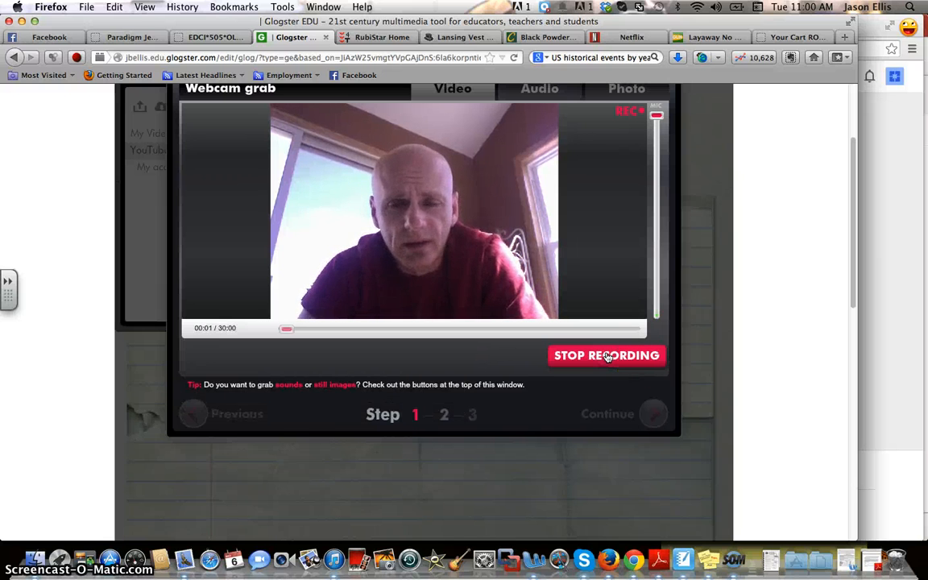
pyautogui.click(607, 357)
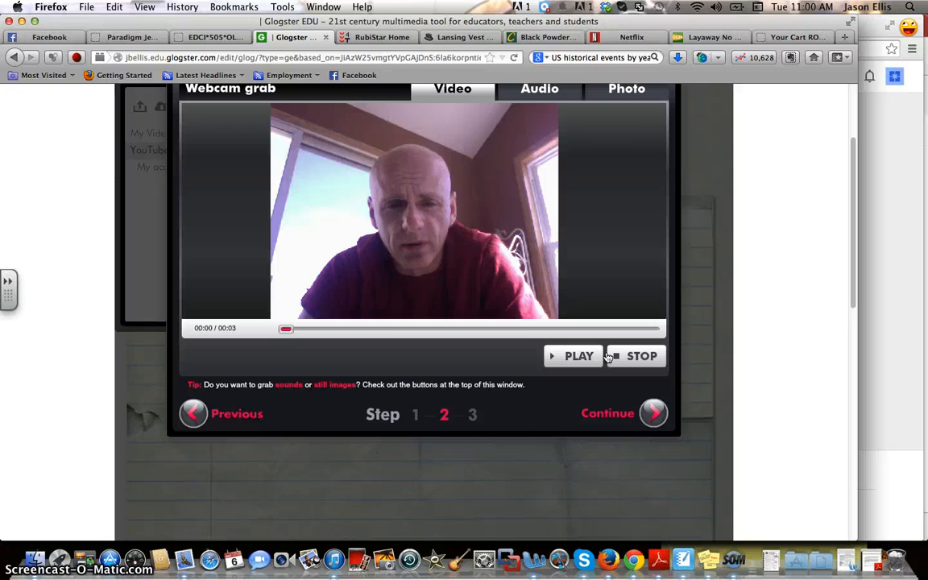
pyautogui.click(624, 406)
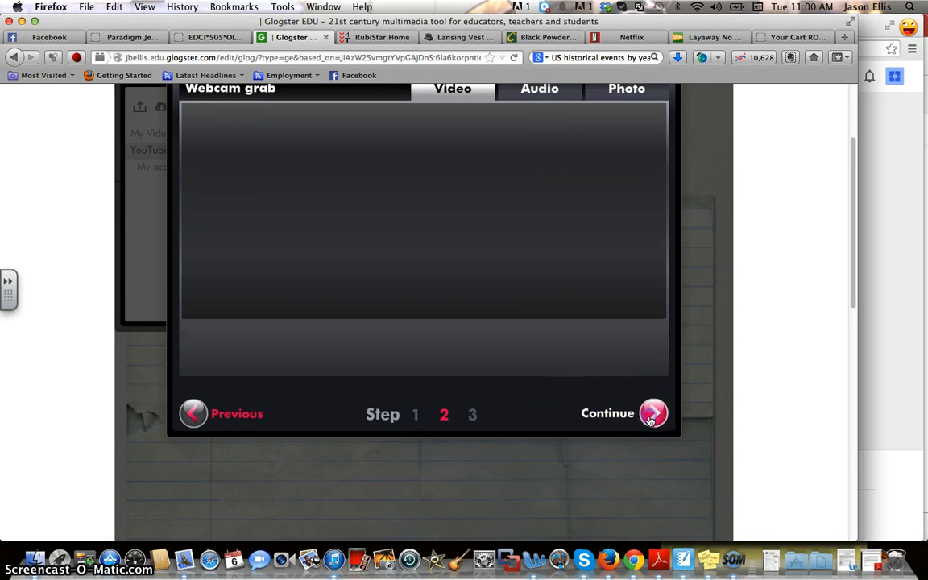
# Step: Name the clip 'Me', use the first frame as its thumbnail, and enter the teacher's name as a tag
pyautogui.click(498, 301)
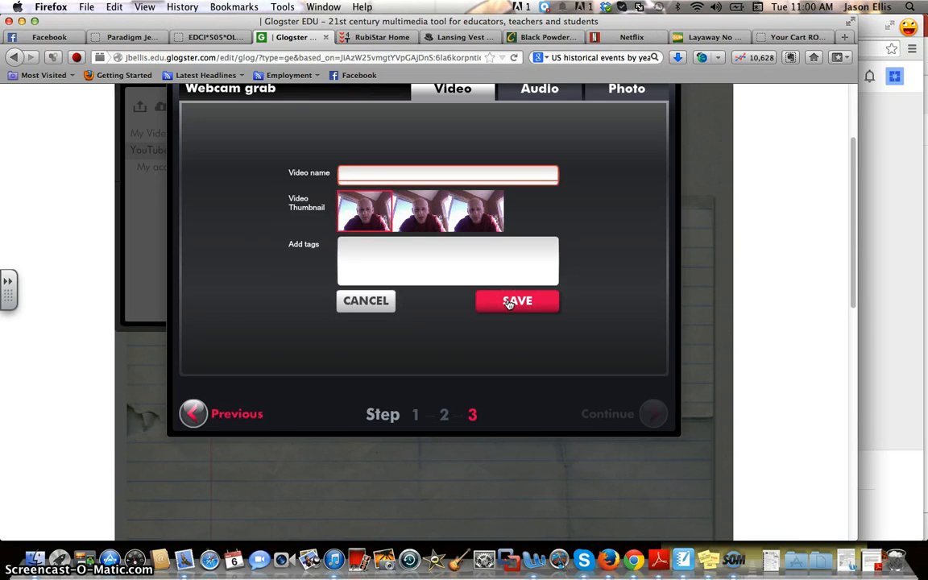
pyautogui.click(321, 128)
pyautogui.click(347, 174)
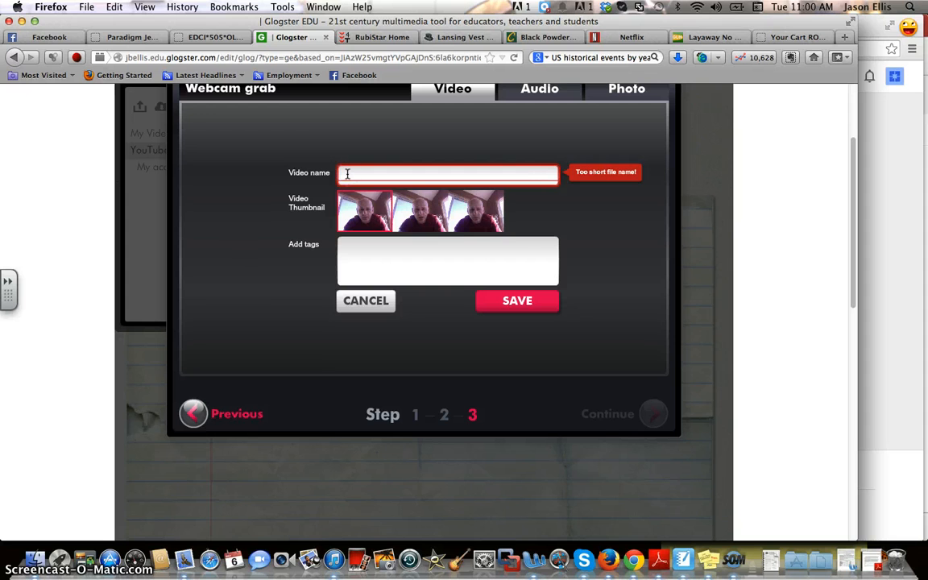
pyautogui.write('Me')
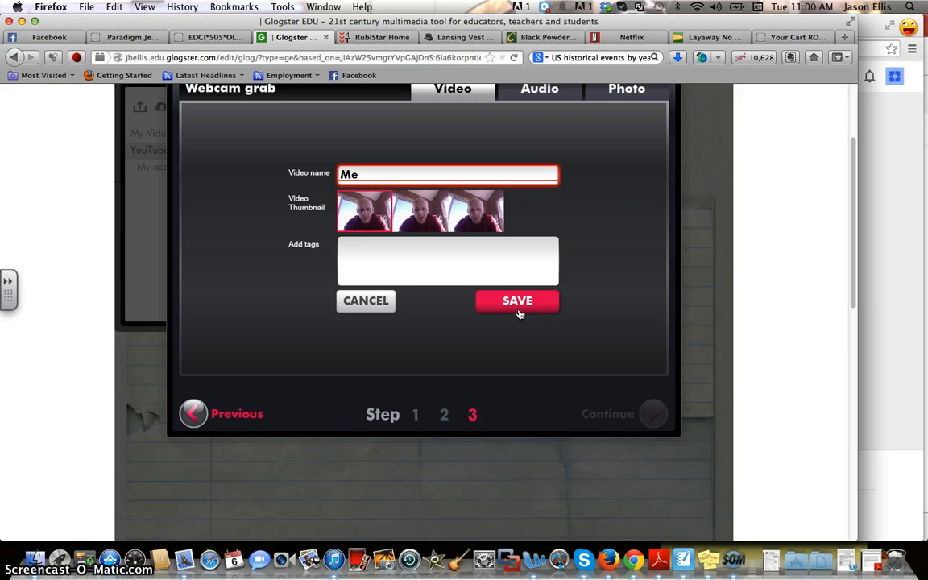
pyautogui.click(456, 268)
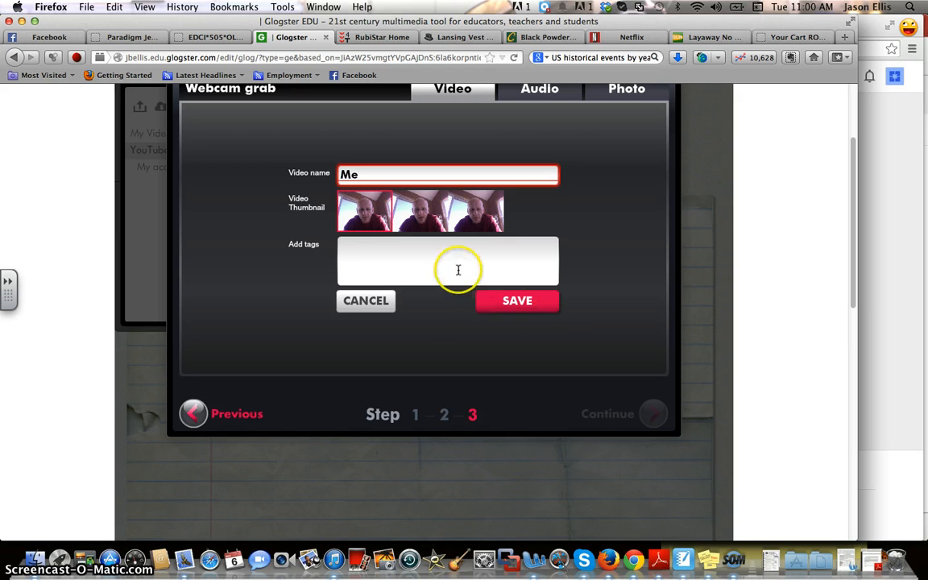
pyautogui.click(365, 216)
pyautogui.click(374, 258)
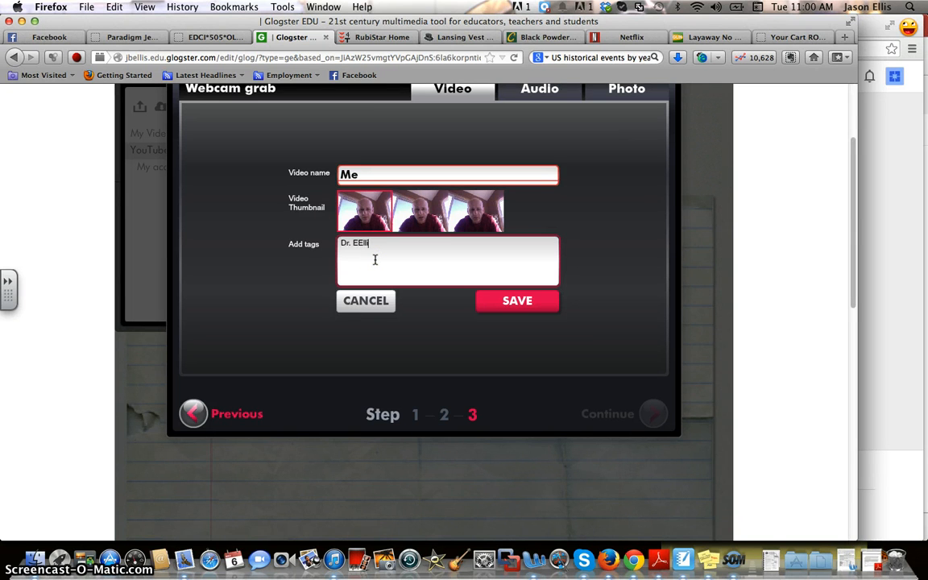
pyautogui.press('BackSpace')
pyautogui.press('BackSpace')
pyautogui.press('BackSpace')
pyautogui.press('BackSpace')
# Step: Lengthen the video name to 'MeRecording' and save the clip to the Glogster gallery
pyautogui.click(509, 299)
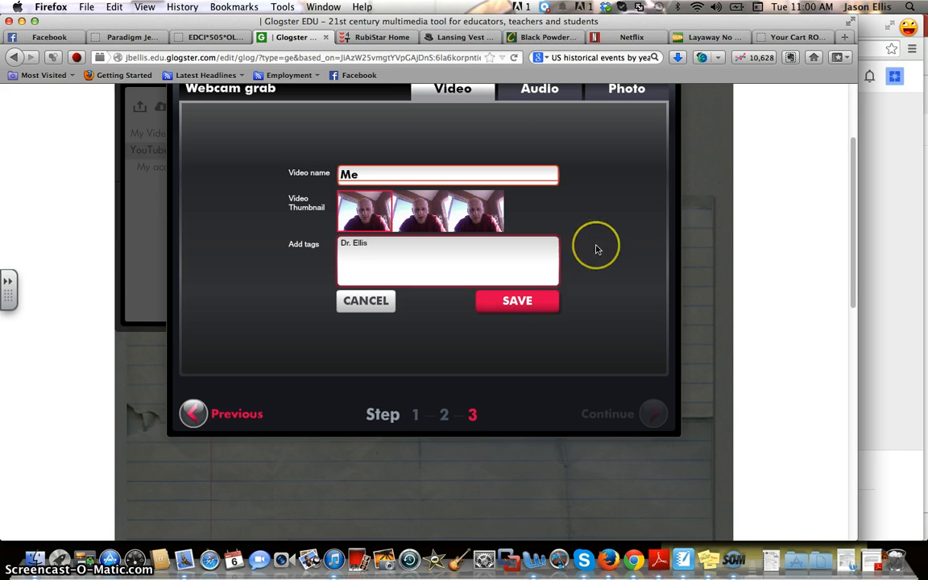
pyautogui.scroll(2, 597, 249)
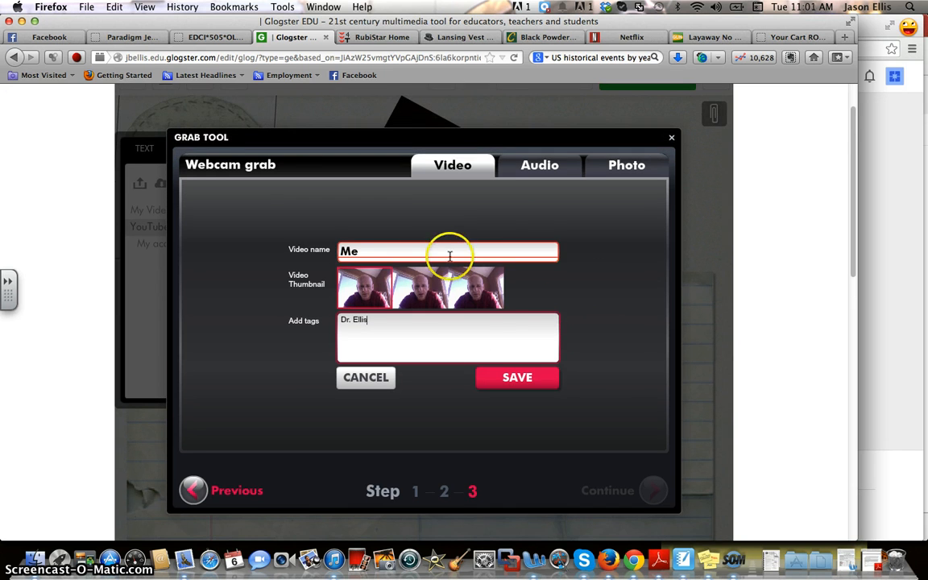
pyautogui.click(524, 378)
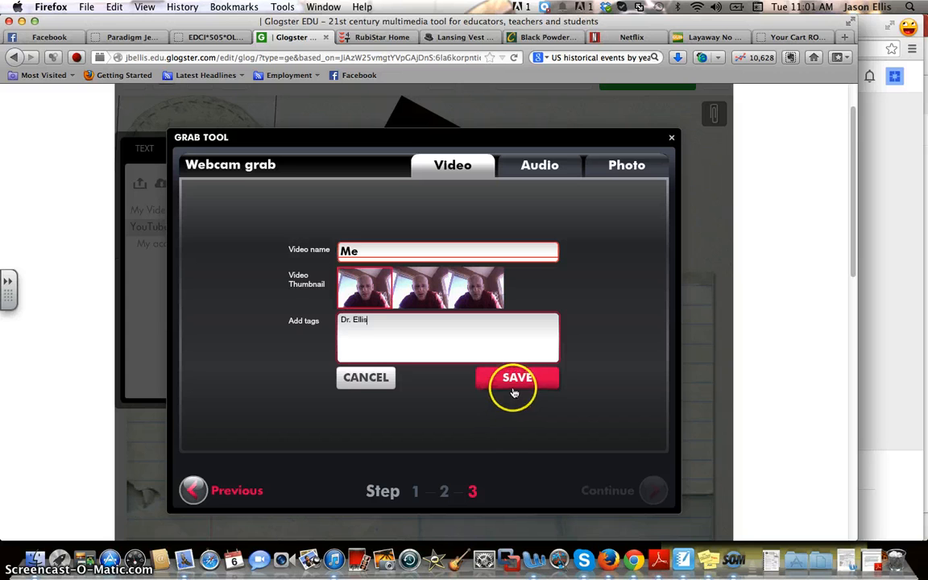
pyautogui.scroll(-10, 522, 425)
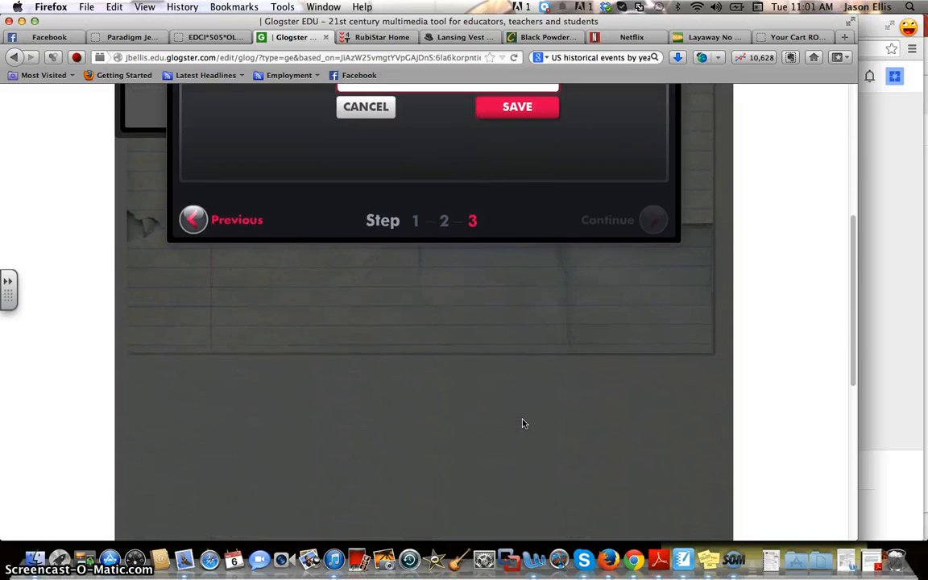
pyautogui.scroll(10, 543, 402)
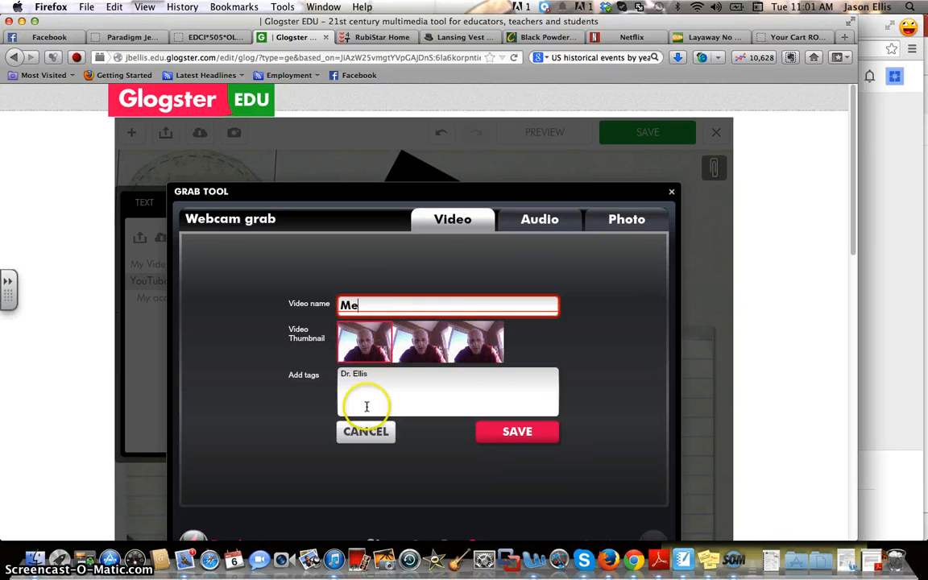
pyautogui.click(483, 303)
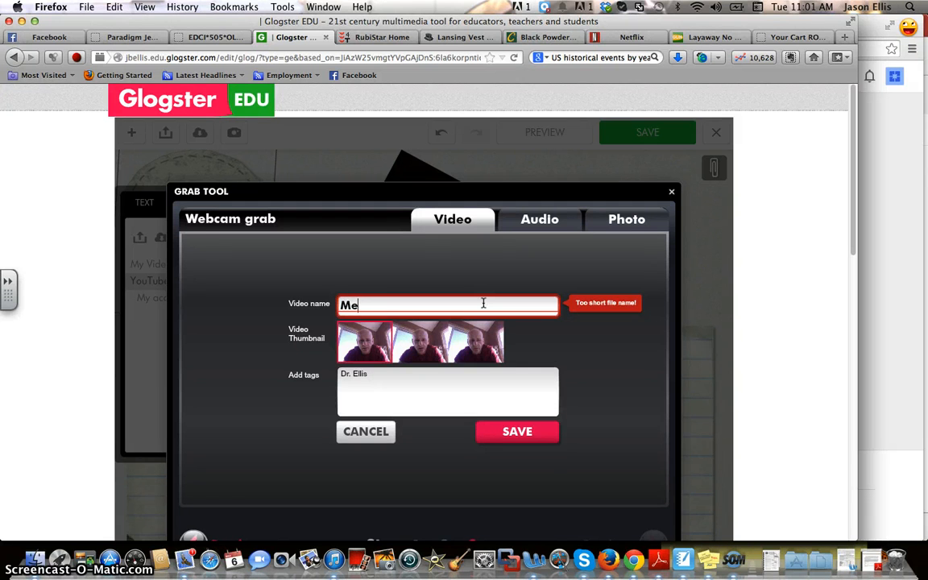
pyautogui.write('Reco')
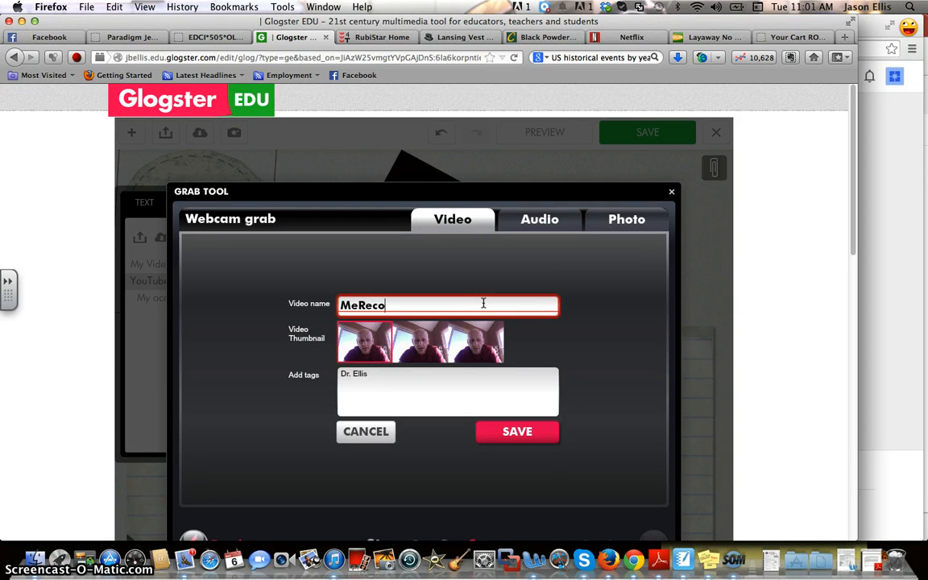
pyautogui.write('rding')
pyautogui.click(518, 433)
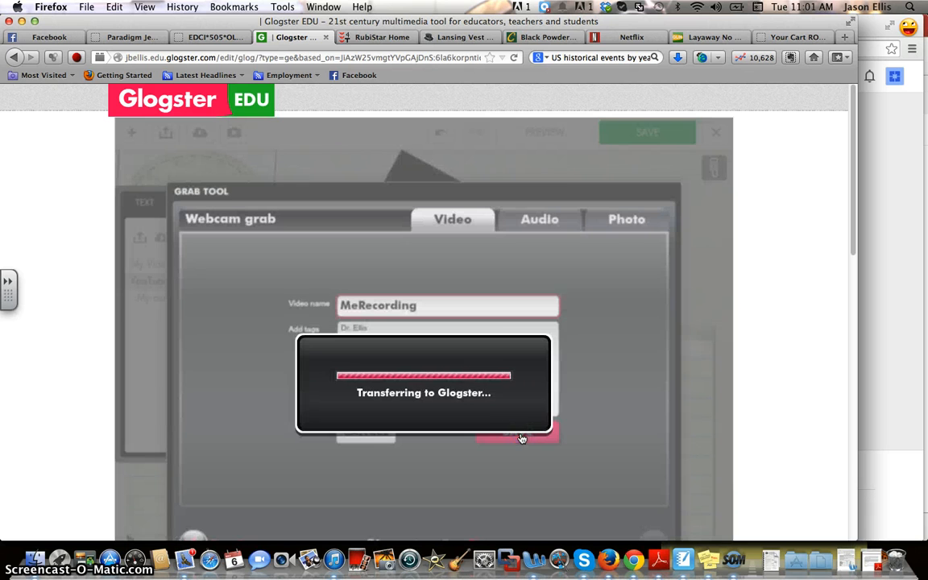
pyautogui.scroll(-2, 603, 371)
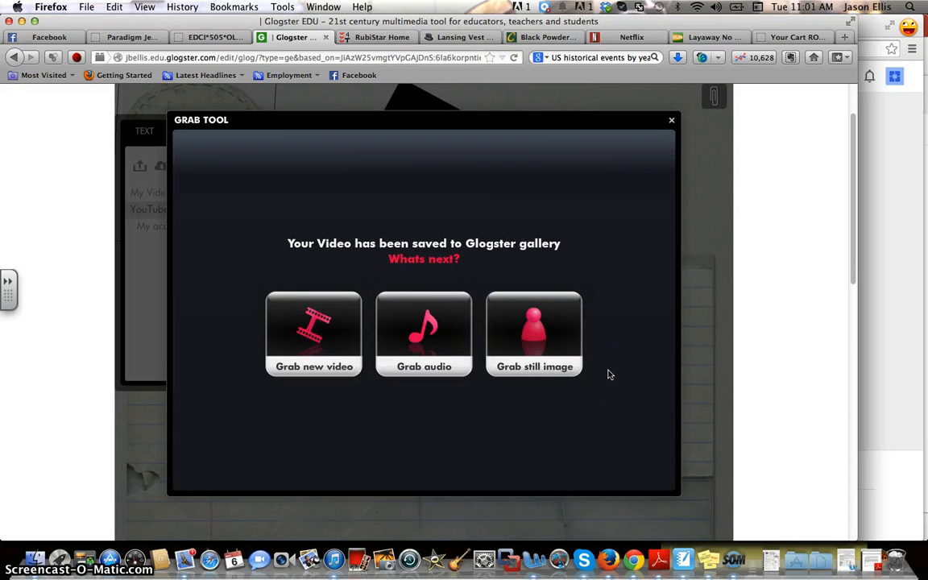
# Step: Close the Grab Tool, check My Videos for the processing clip, then reopen the media panel
pyautogui.click(675, 122)
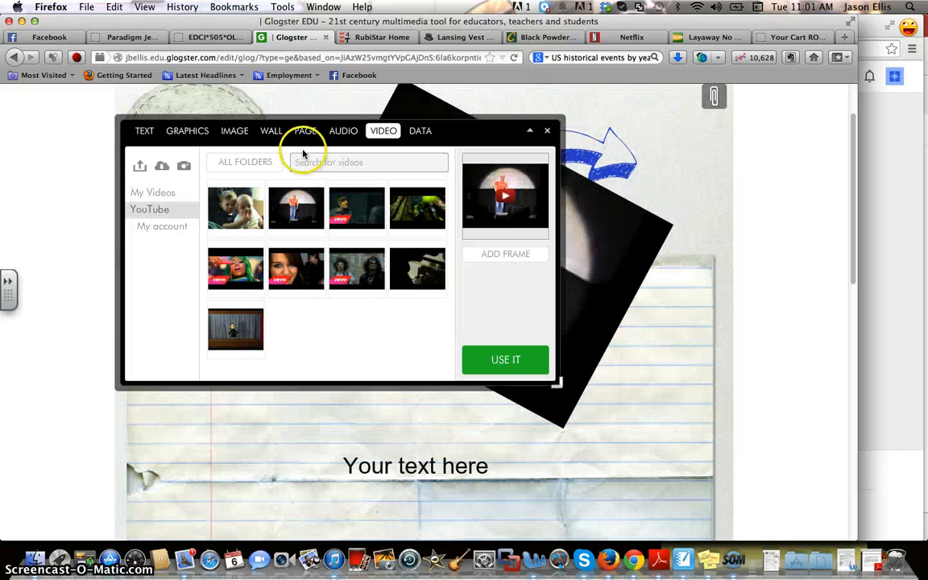
pyautogui.click(161, 201)
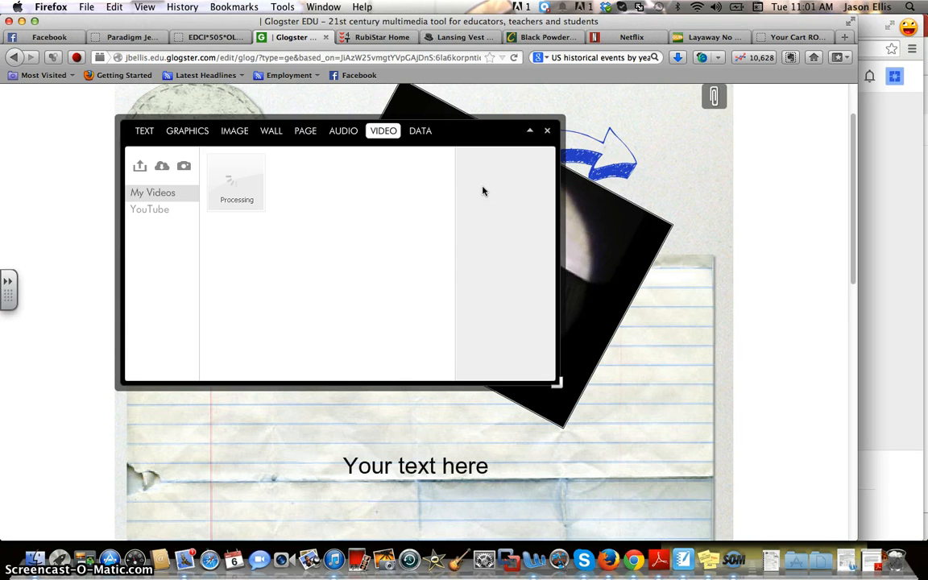
pyautogui.click(547, 131)
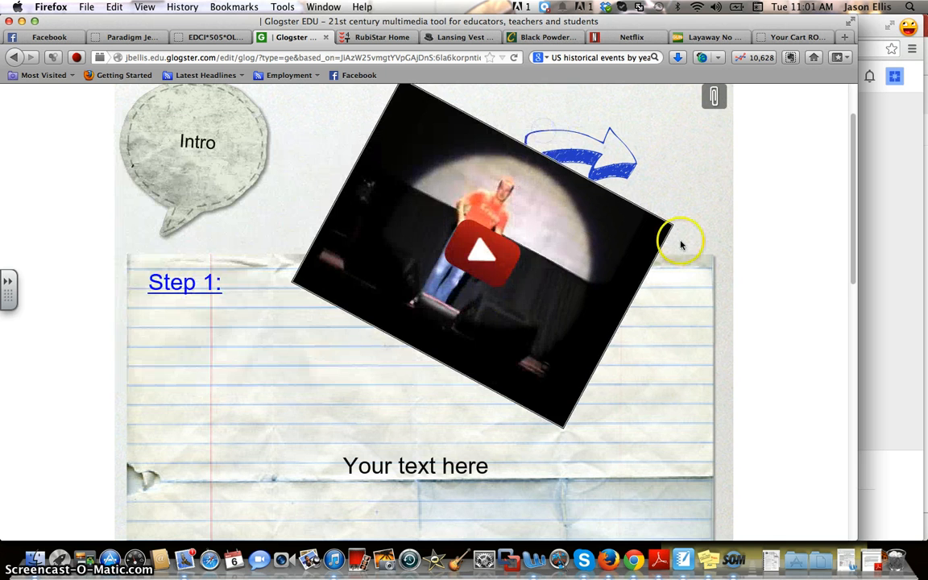
pyautogui.scroll(-2, 681, 242)
pyautogui.scroll(-5, 681, 244)
pyautogui.scroll(5, 680, 244)
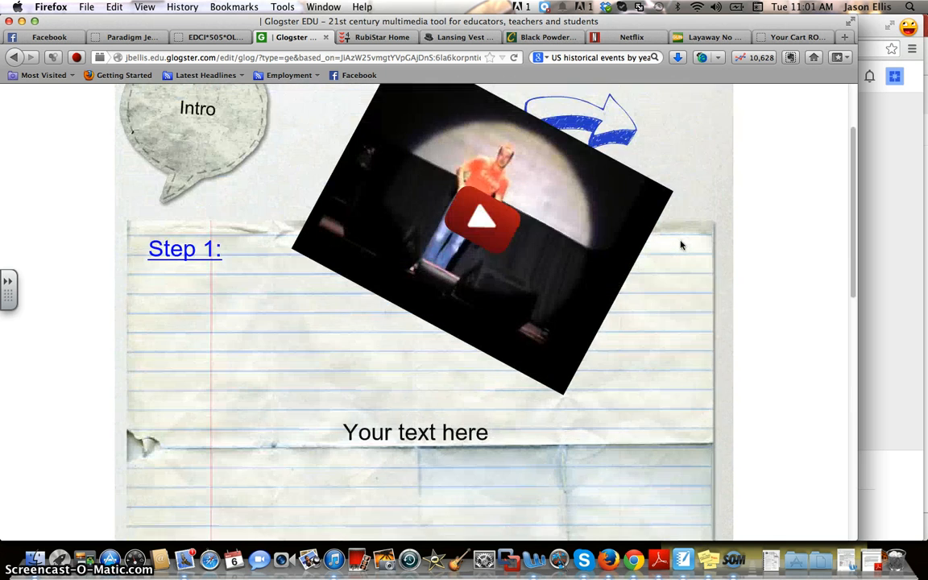
pyautogui.scroll(-5, 681, 244)
pyautogui.click(388, 358)
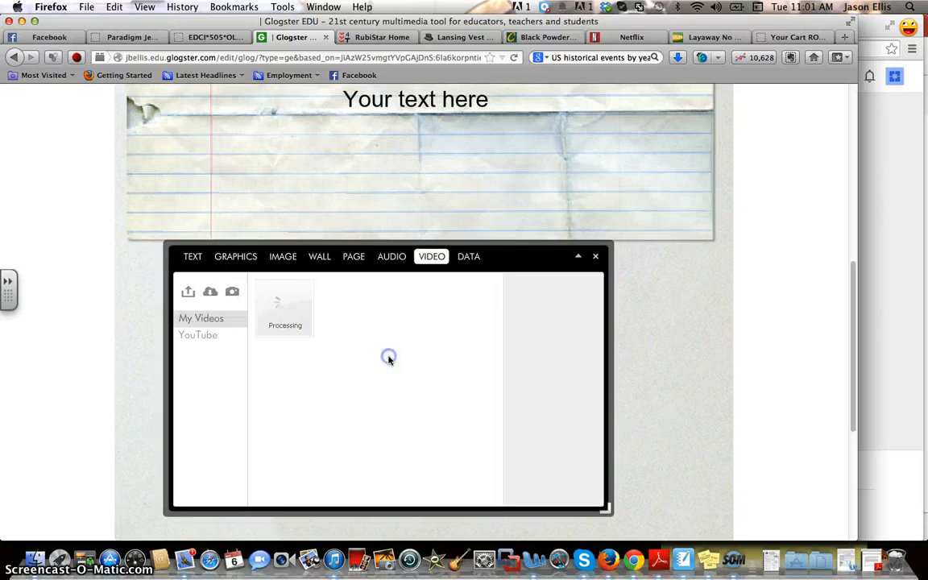
pyautogui.click(520, 296)
# Step: Switch the panel to data files and browse the computer for a file to upload
pyautogui.click(469, 256)
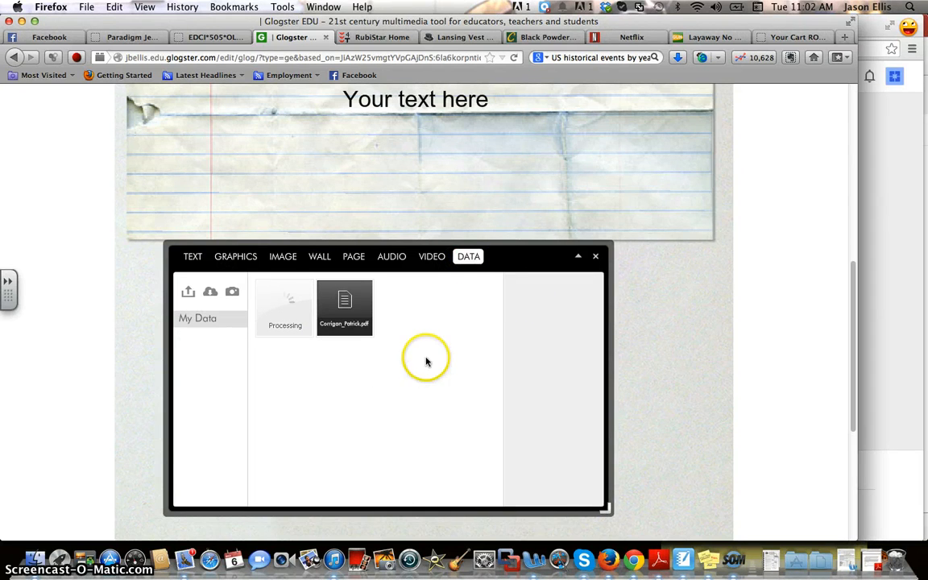
pyautogui.click(187, 294)
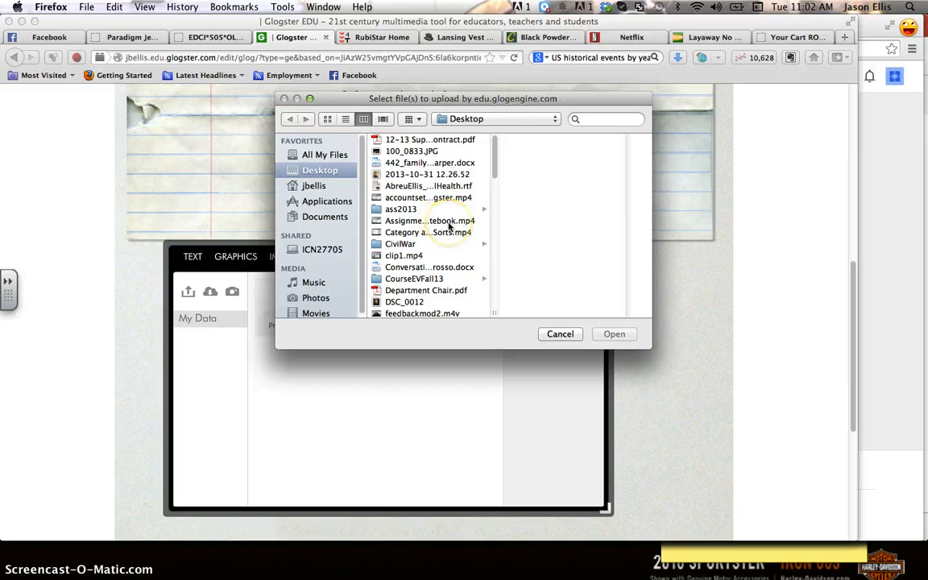
pyautogui.scroll(-8, 449, 228)
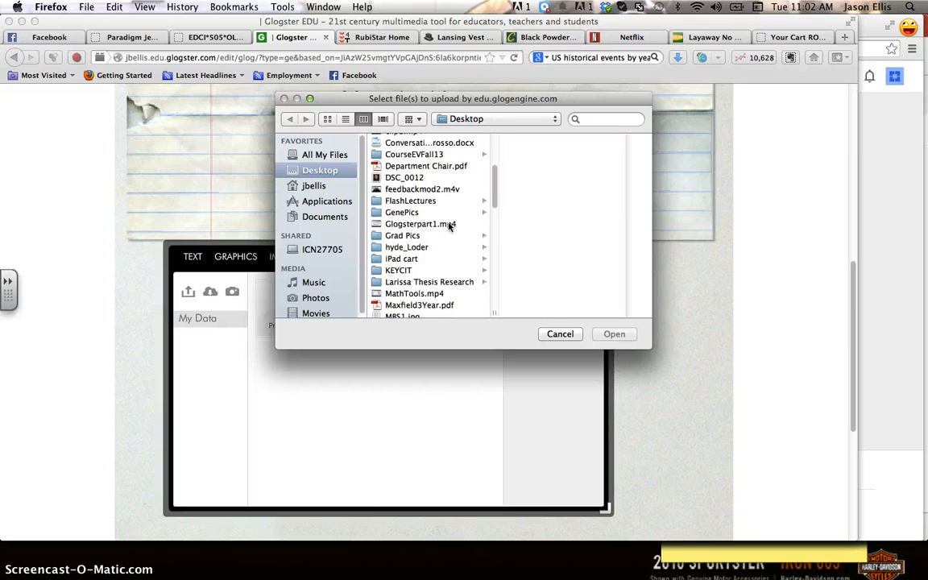
pyautogui.scroll(-10, 448, 228)
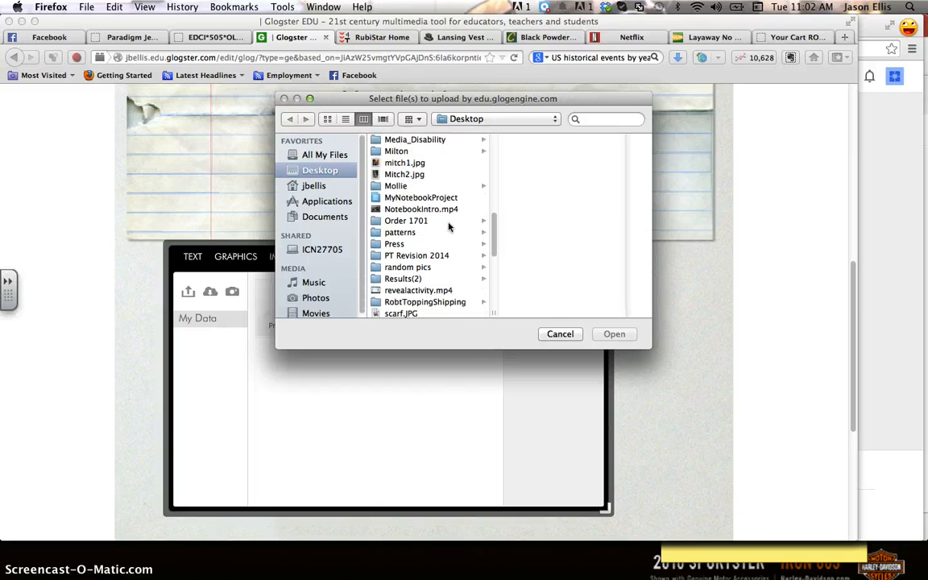
pyautogui.scroll(-8, 449, 228)
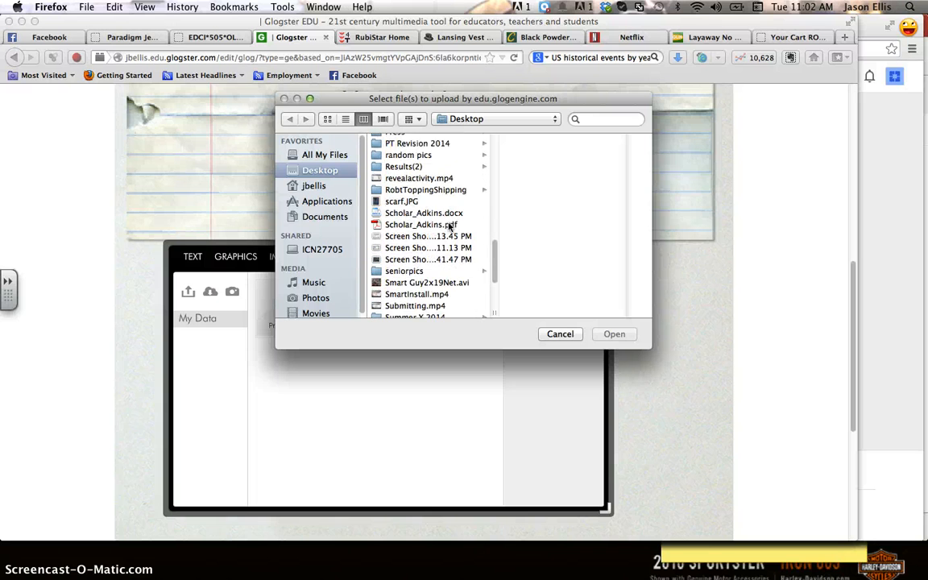
pyautogui.scroll(-3, 448, 228)
pyautogui.scroll(20, 448, 228)
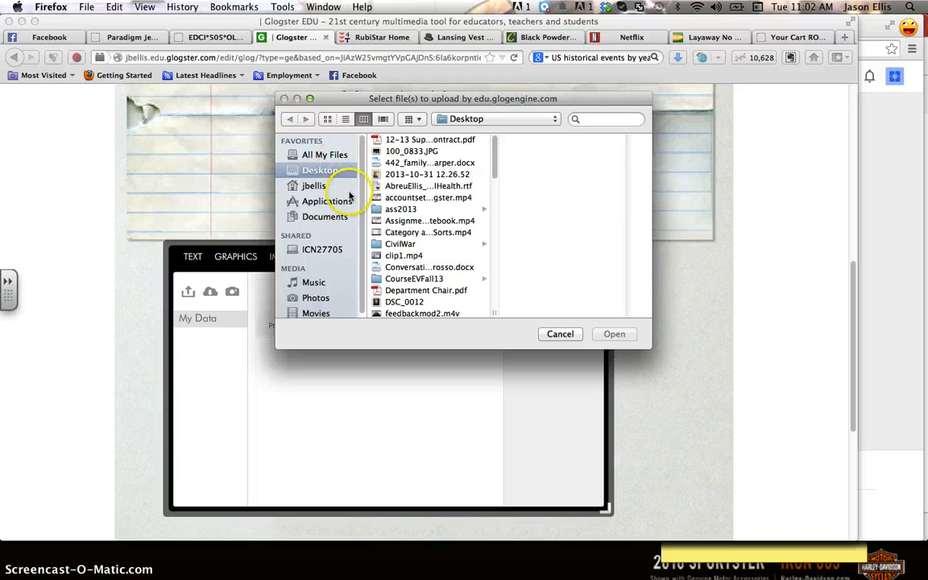
pyautogui.scroll(-10, 432, 159)
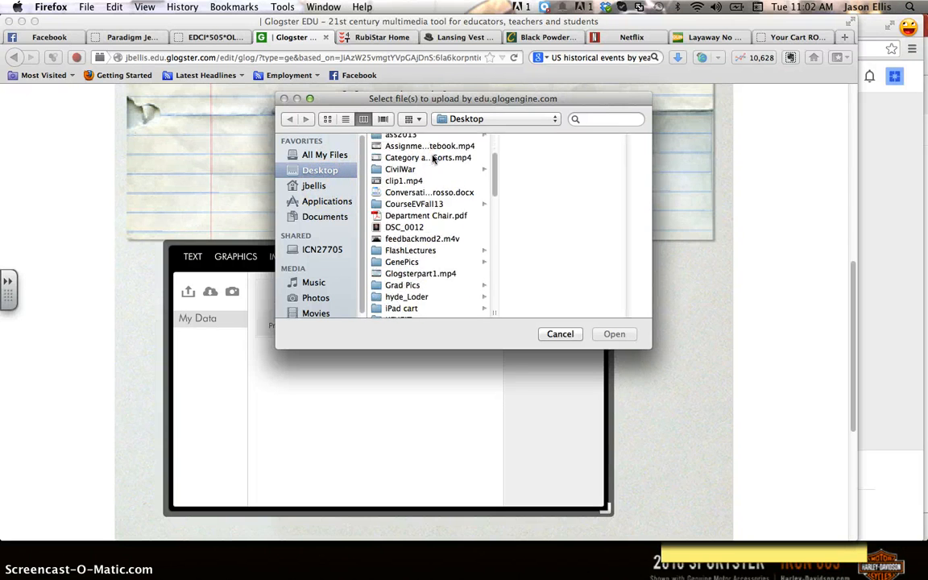
pyautogui.scroll(4, 433, 159)
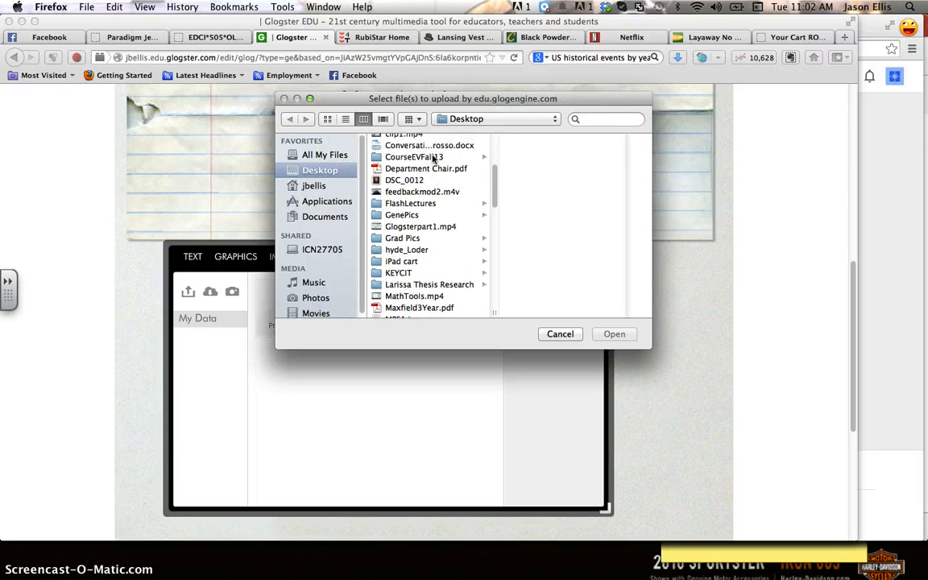
# Step: Upload BritishNAin CW.pdf from the CivilWar folder
pyautogui.click(408, 140)
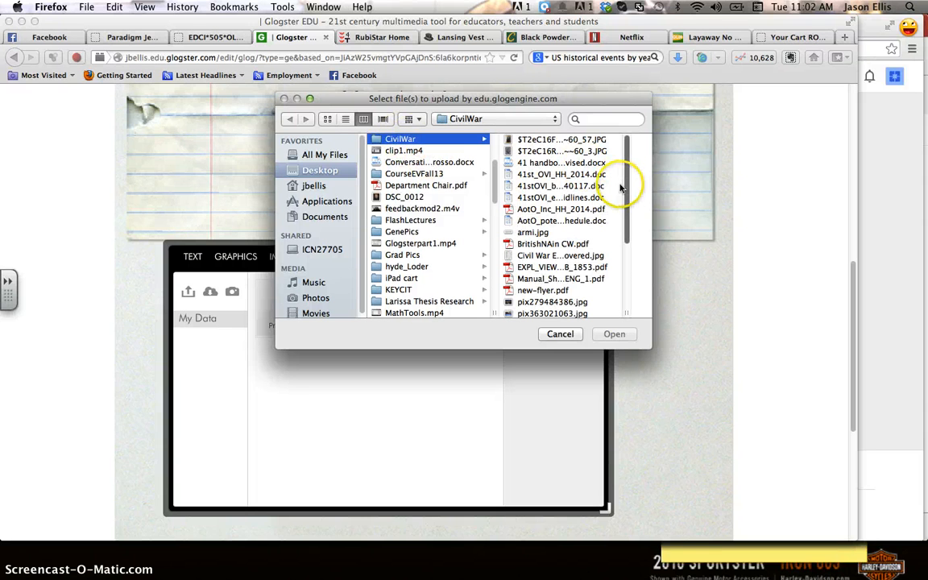
pyautogui.scroll(-5, 592, 191)
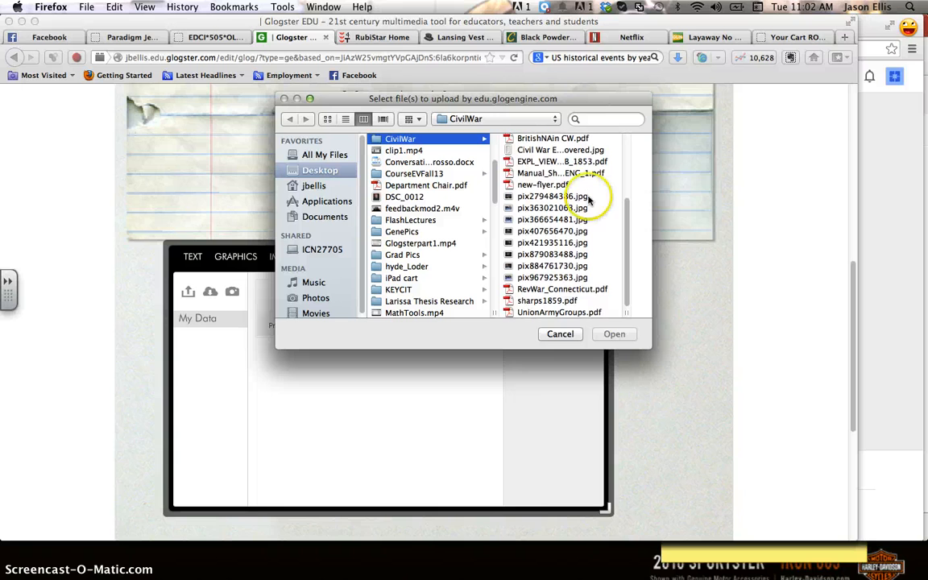
pyautogui.click(568, 312)
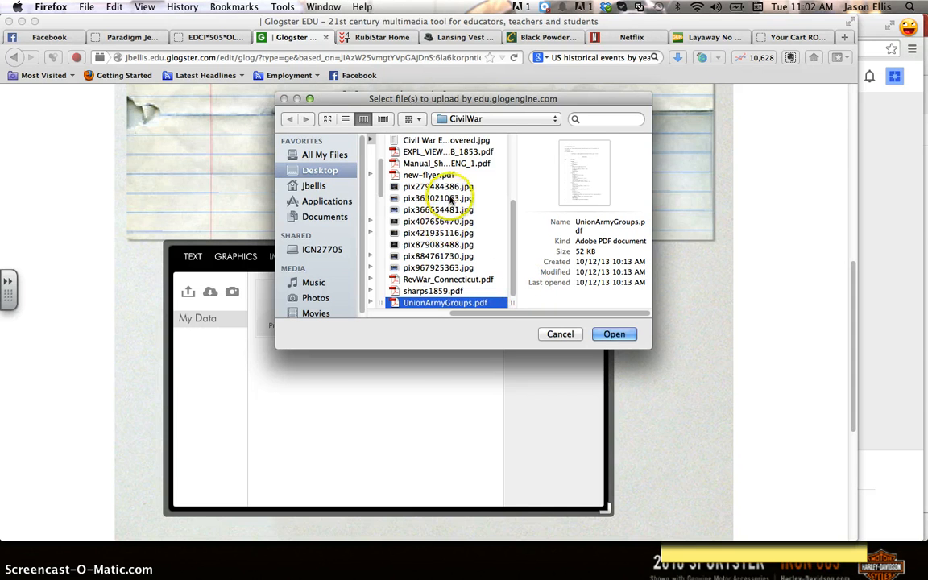
pyautogui.scroll(3, 455, 214)
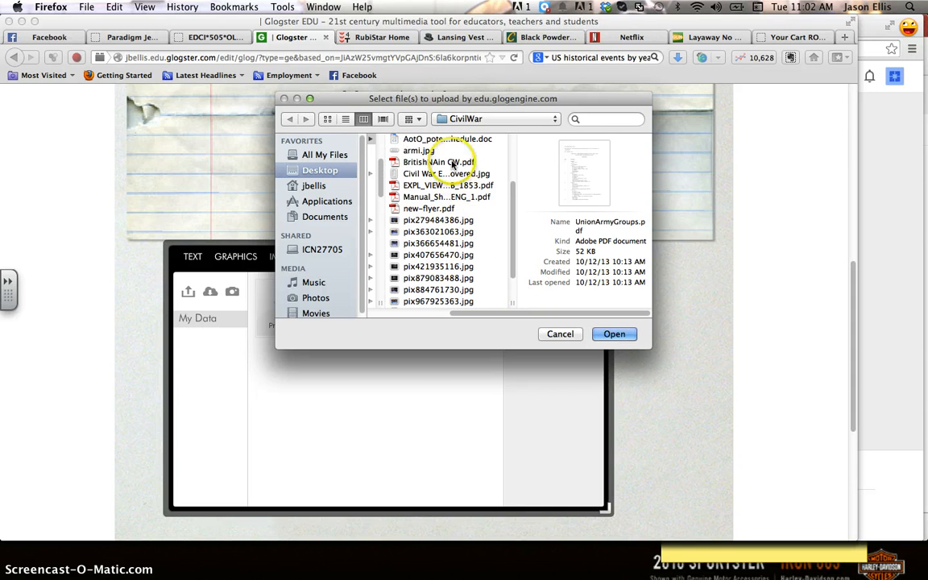
pyautogui.click(451, 161)
pyautogui.click(628, 333)
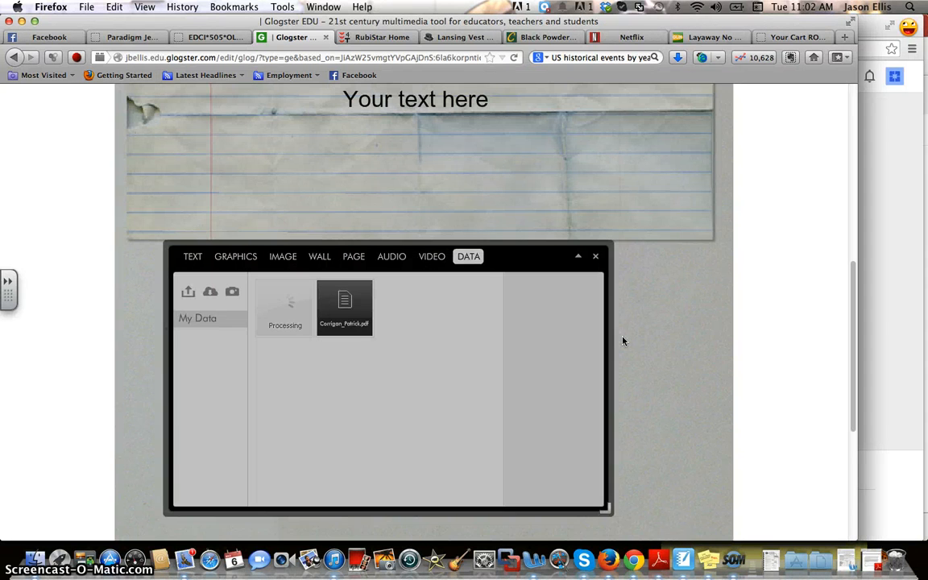
pyautogui.click(534, 296)
pyautogui.scroll(-1, 537, 299)
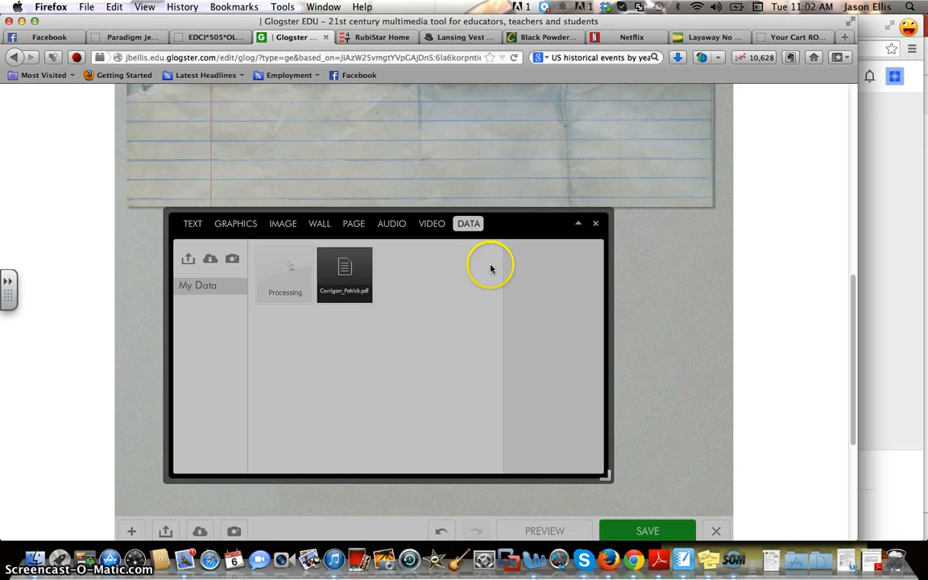
pyautogui.scroll(-2, 552, 302)
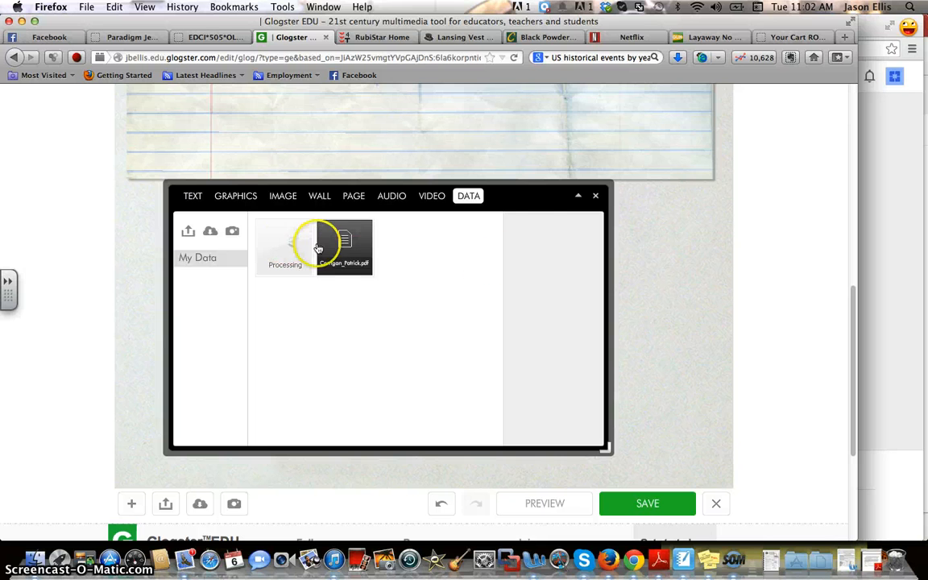
pyautogui.click(349, 256)
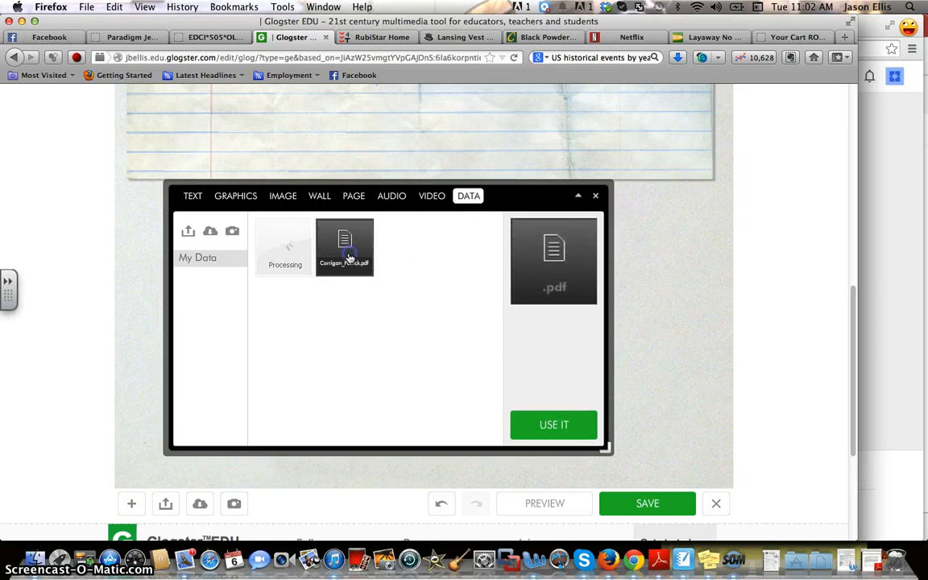
pyautogui.click(556, 426)
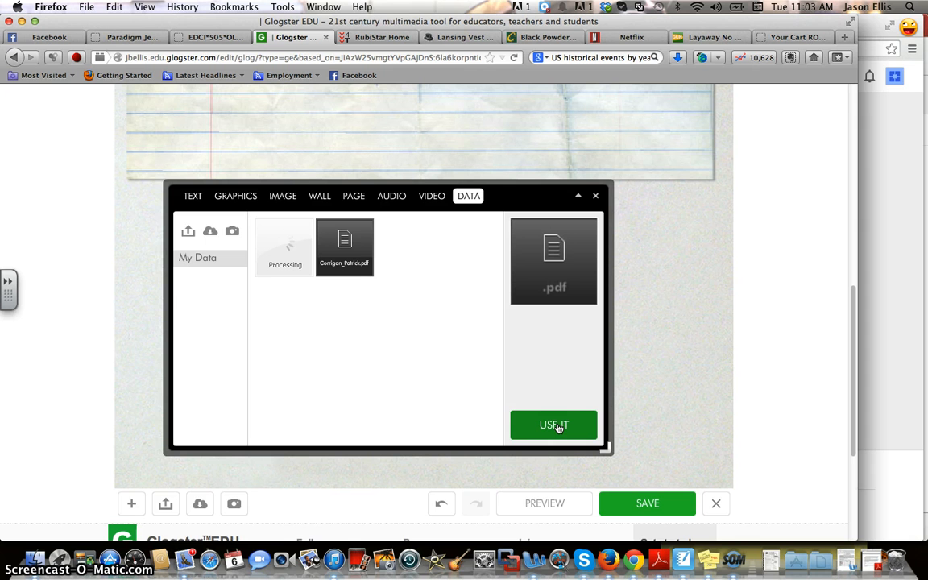
pyautogui.click(563, 423)
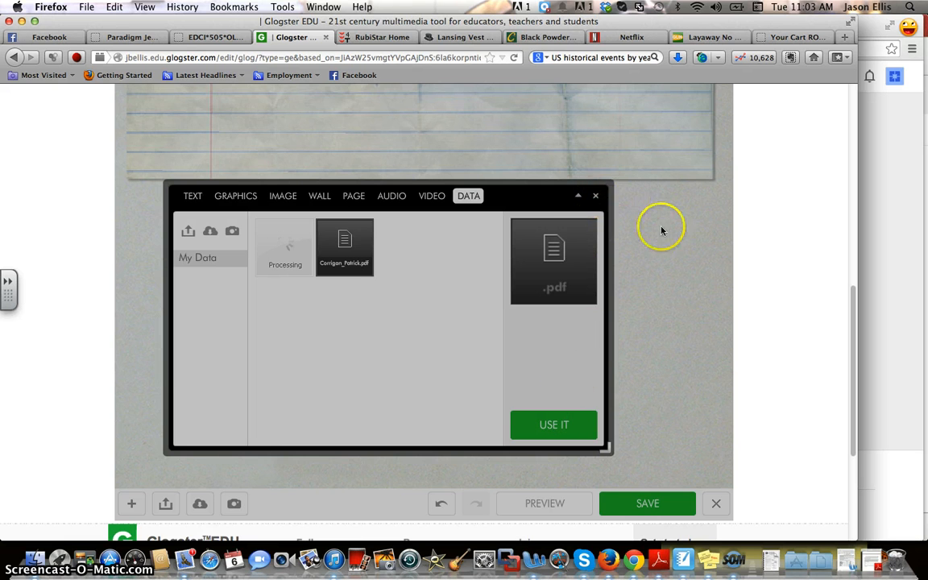
pyautogui.scroll(-2, 661, 229)
pyautogui.scroll(15, 662, 231)
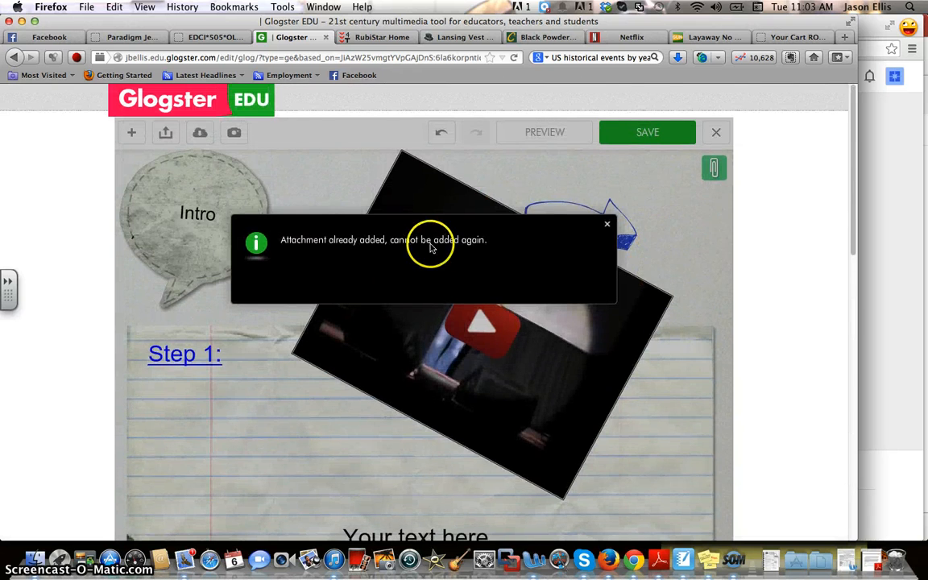
pyautogui.click(606, 223)
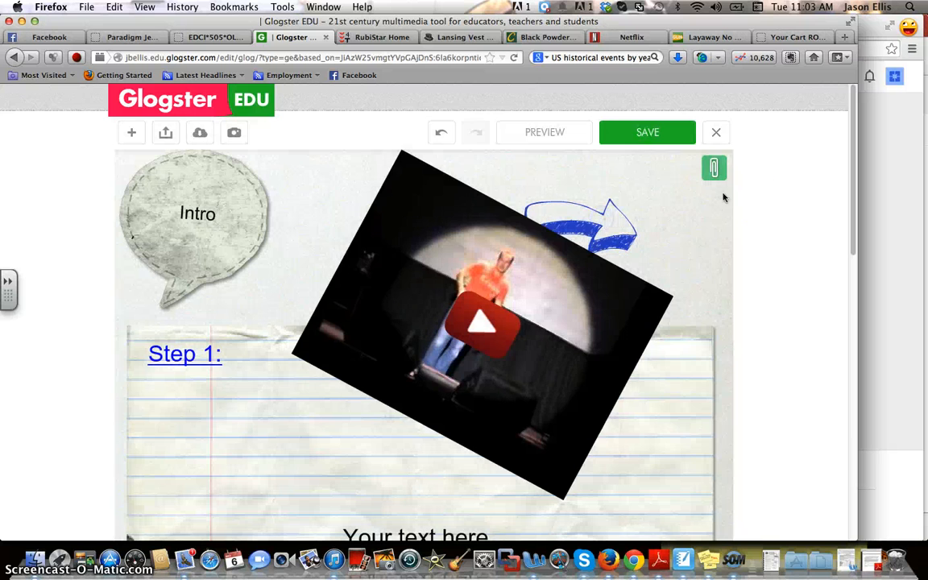
pyautogui.click(714, 168)
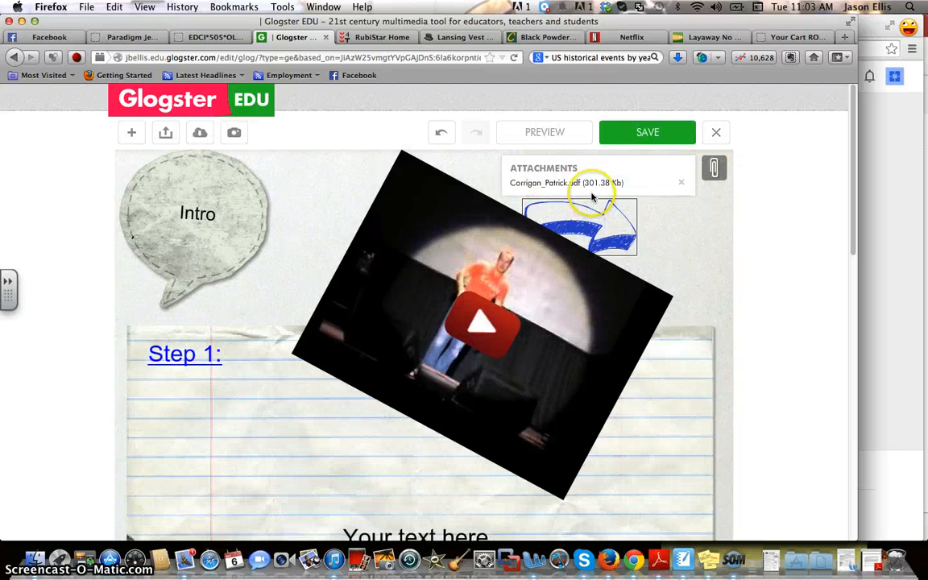
pyautogui.click(562, 183)
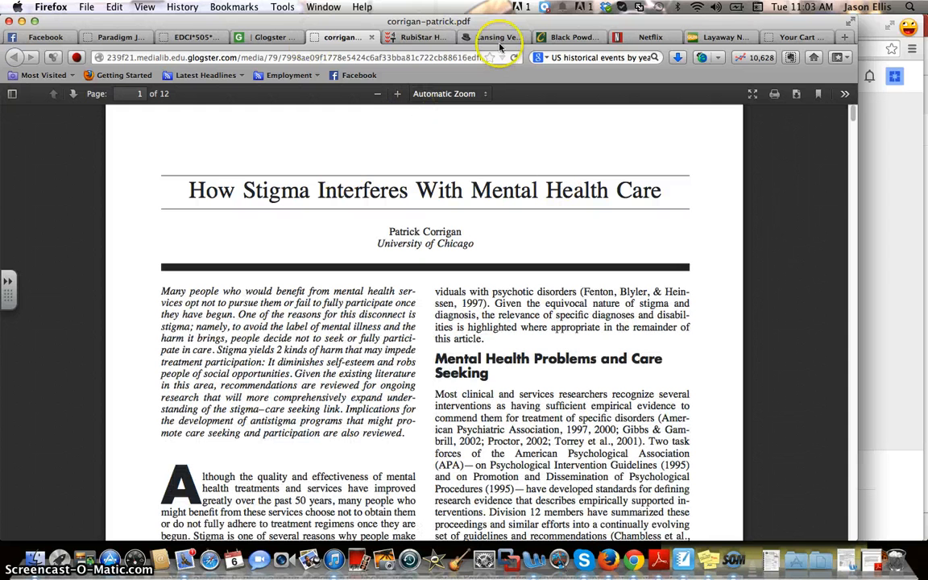
pyautogui.click(372, 37)
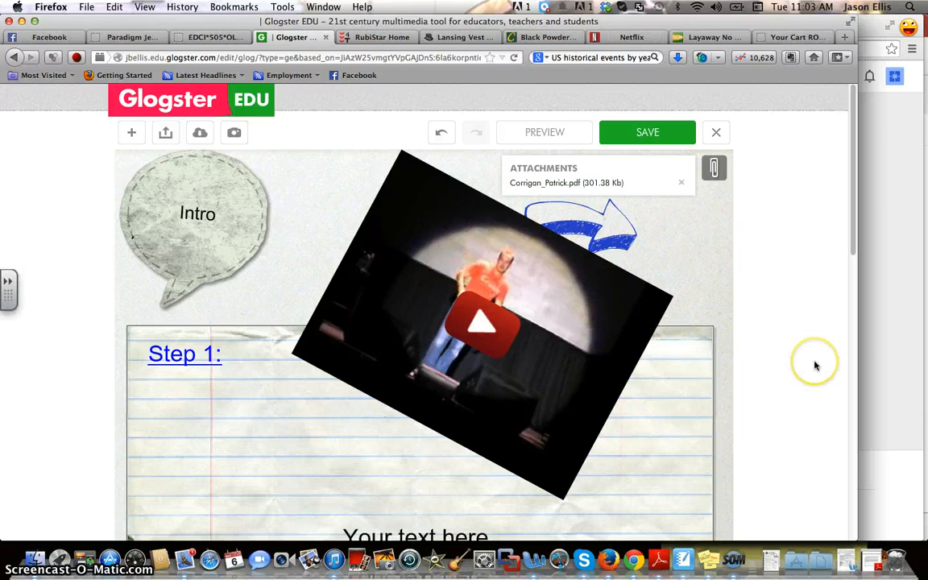
# Step: Place the recorded webcam video from My Videos onto the glog
pyautogui.scroll(-5, 814, 366)
pyautogui.scroll(5, 814, 366)
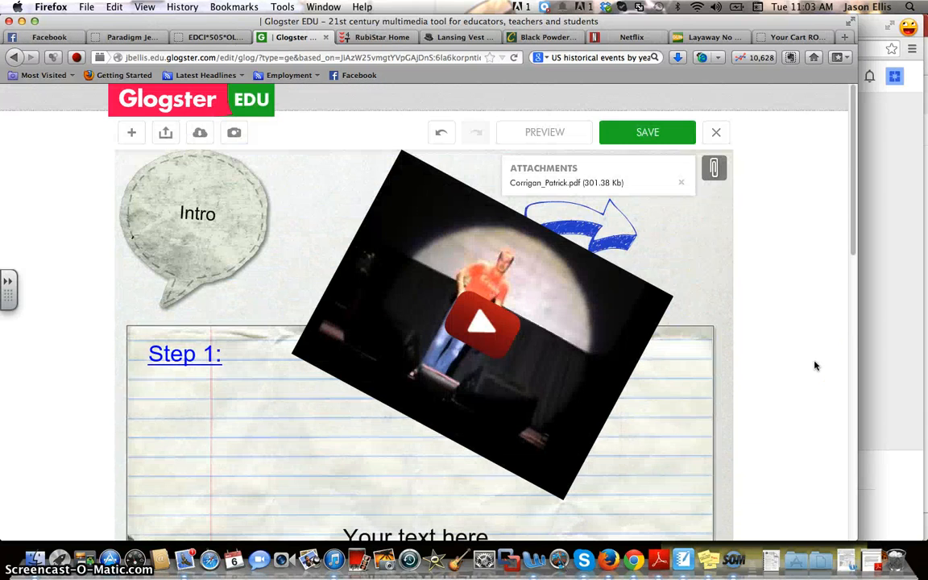
pyautogui.scroll(-10, 500, 435)
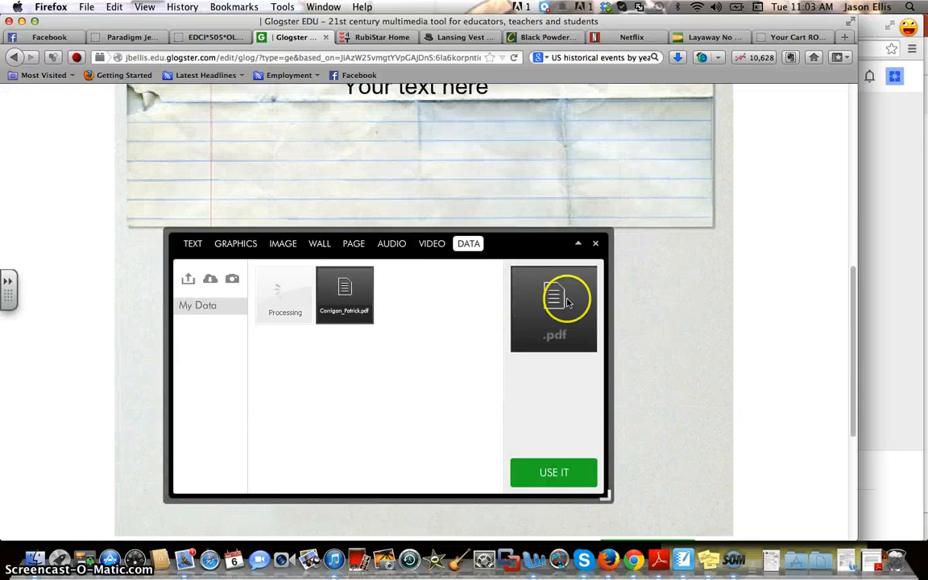
pyautogui.click(595, 243)
pyautogui.click(474, 348)
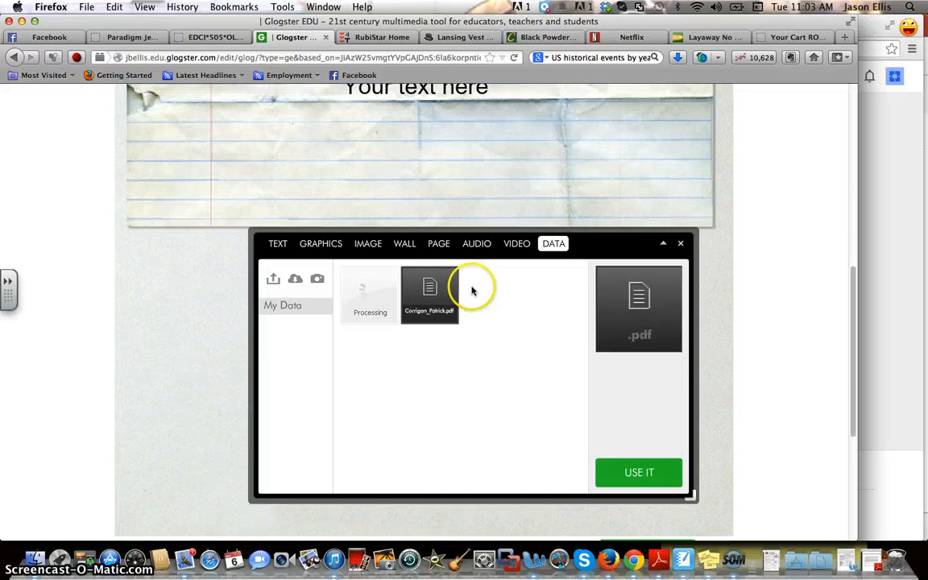
pyautogui.click(515, 243)
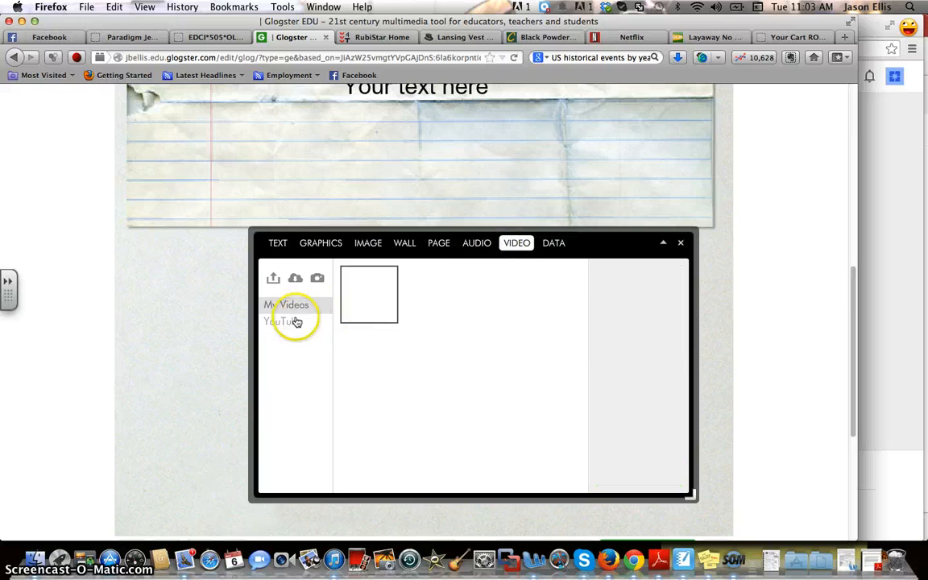
pyautogui.click(365, 310)
pyautogui.click(642, 466)
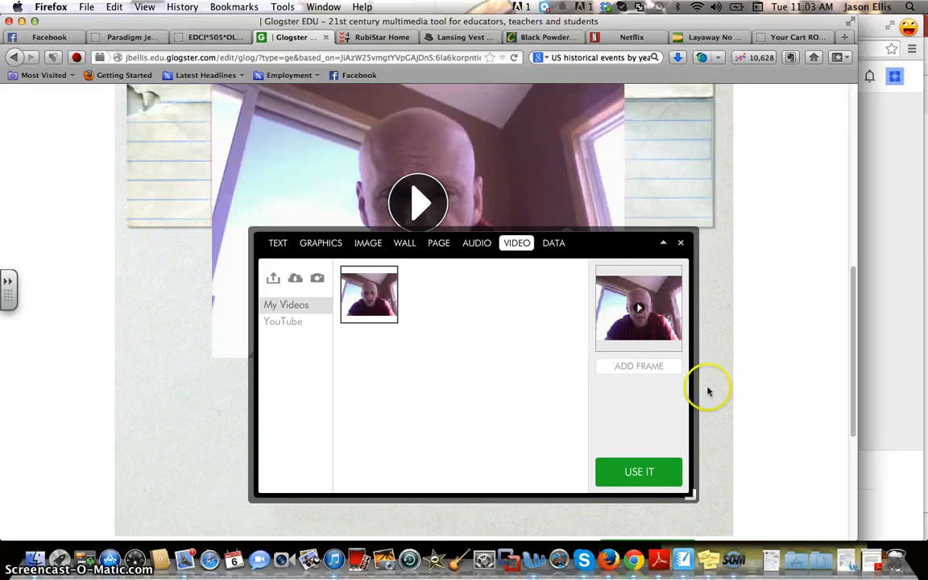
# Step: Shrink the webcam video to about half size and position it left, below the lined paper
pyautogui.click(685, 247)
pyautogui.moveTo(508, 219); pyautogui.dragTo(452, 399)
pyautogui.click(561, 240)
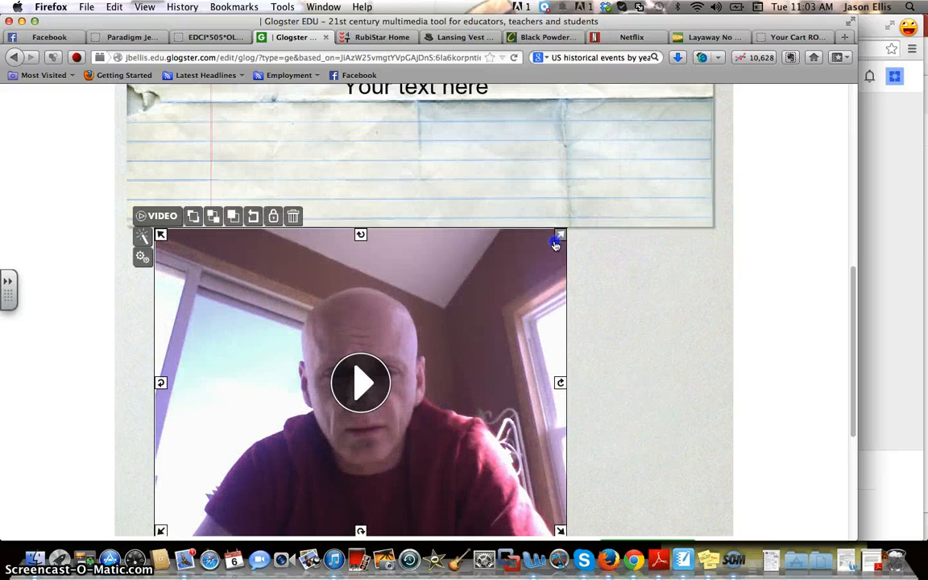
pyautogui.moveTo(555, 244); pyautogui.dragTo(372, 373)
pyautogui.moveTo(331, 403); pyautogui.dragTo(294, 297)
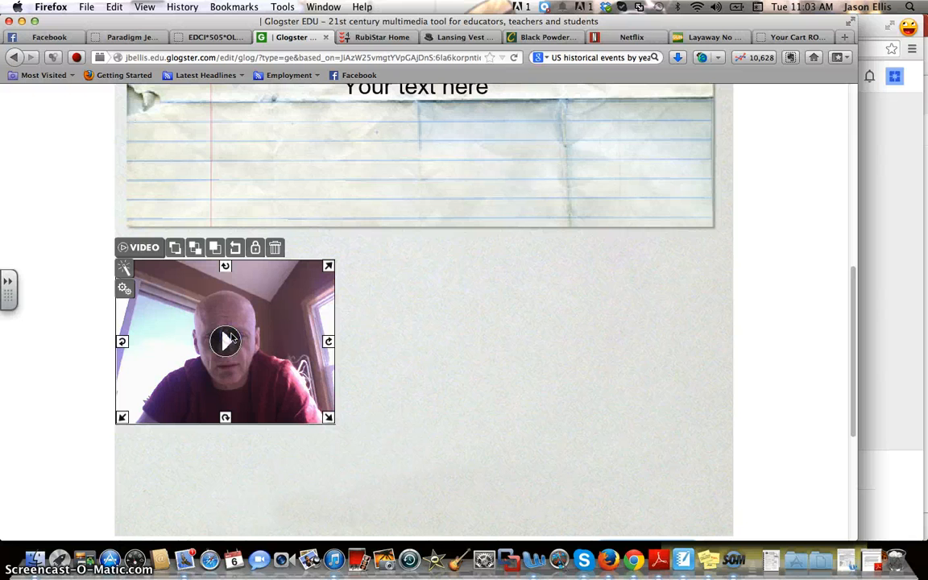
pyautogui.click(579, 341)
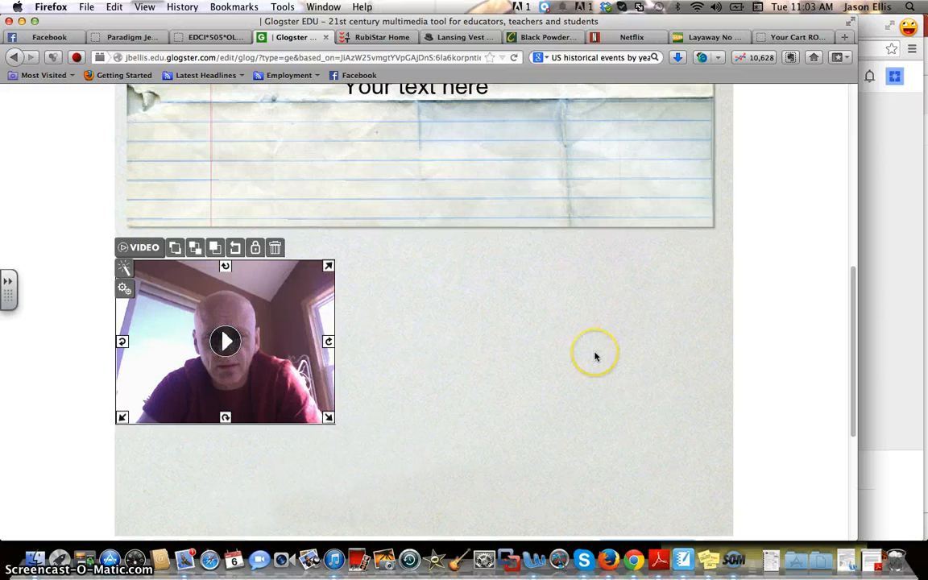
pyautogui.scroll(-3, 596, 356)
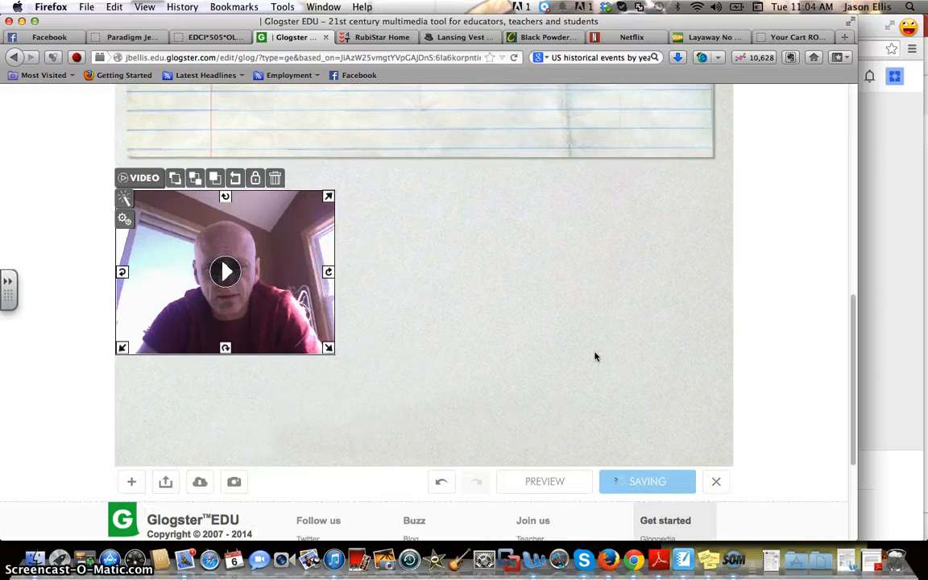
# Step: Add a plain Abc TEXT text box to the glog
pyautogui.click(490, 186)
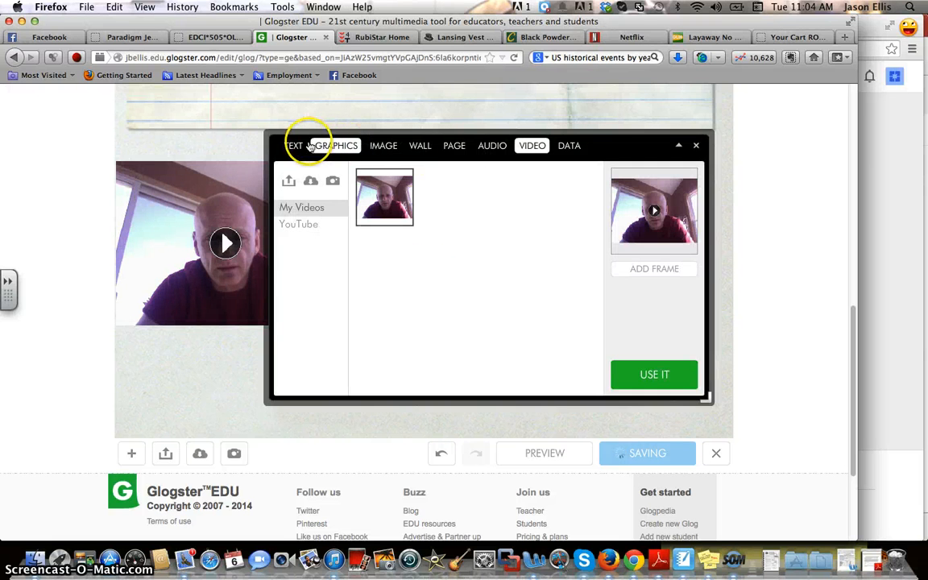
pyautogui.click(292, 146)
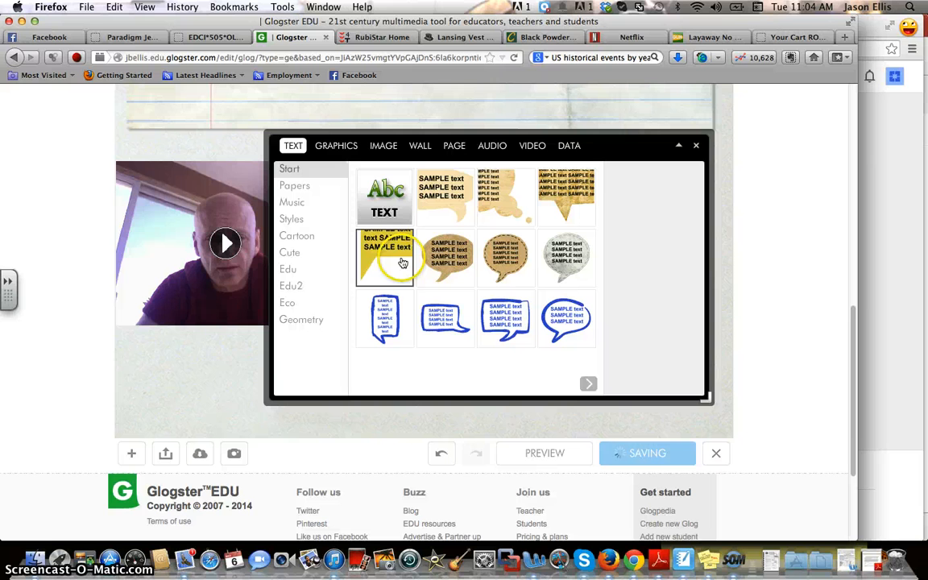
pyautogui.click(385, 198)
pyautogui.click(649, 375)
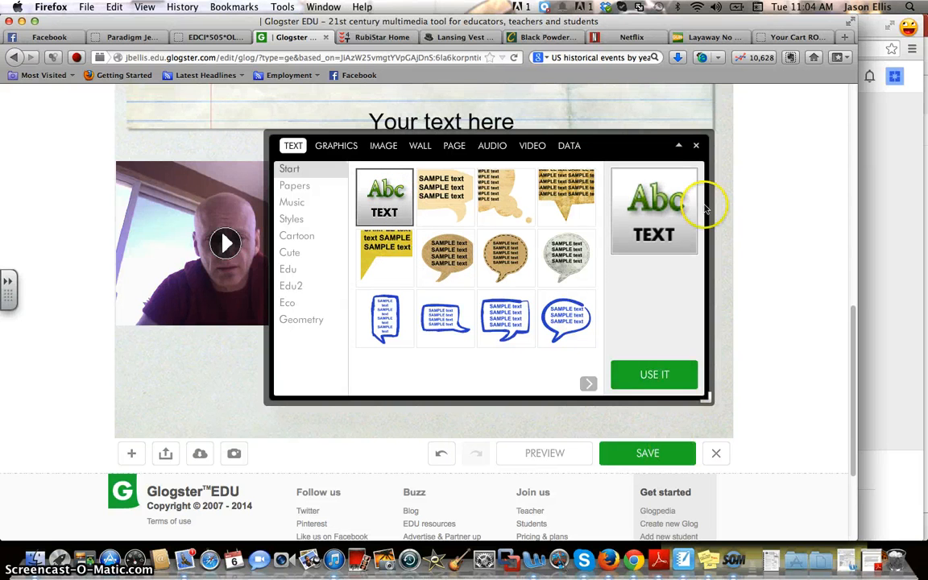
pyautogui.click(697, 145)
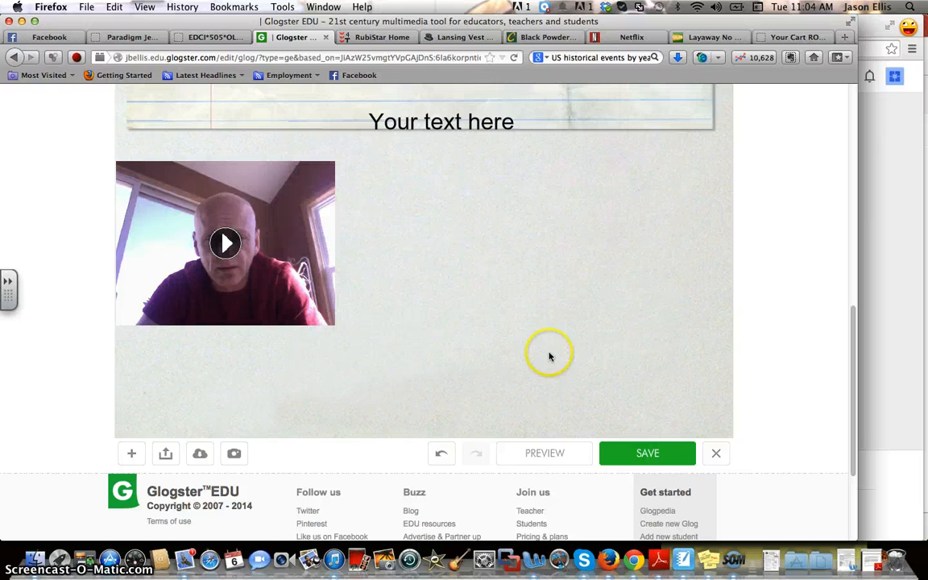
# Step: Move the placeholder text to the canvas middle right and change it to 'See the rubric.'
pyautogui.moveTo(483, 122); pyautogui.dragTo(566, 290)
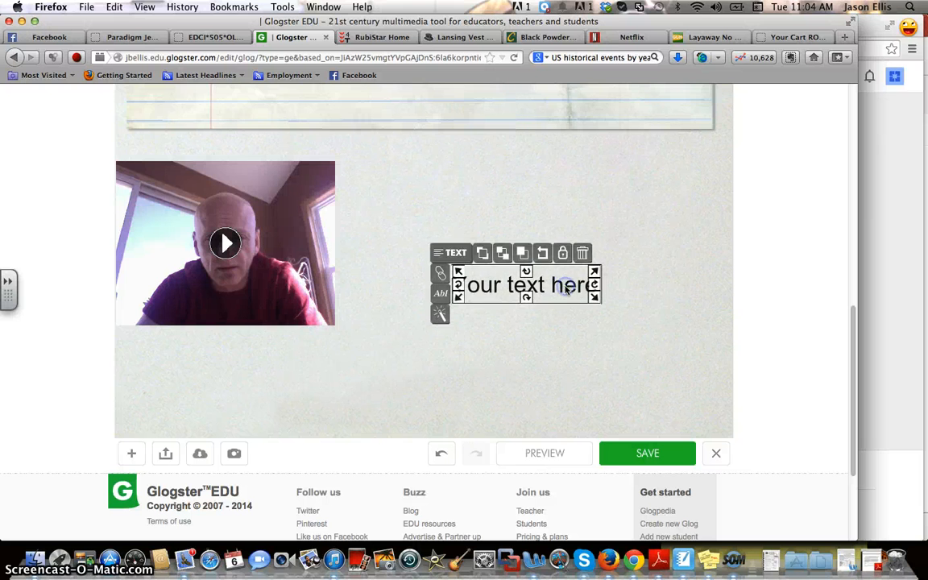
pyautogui.doubleClick(567, 288)
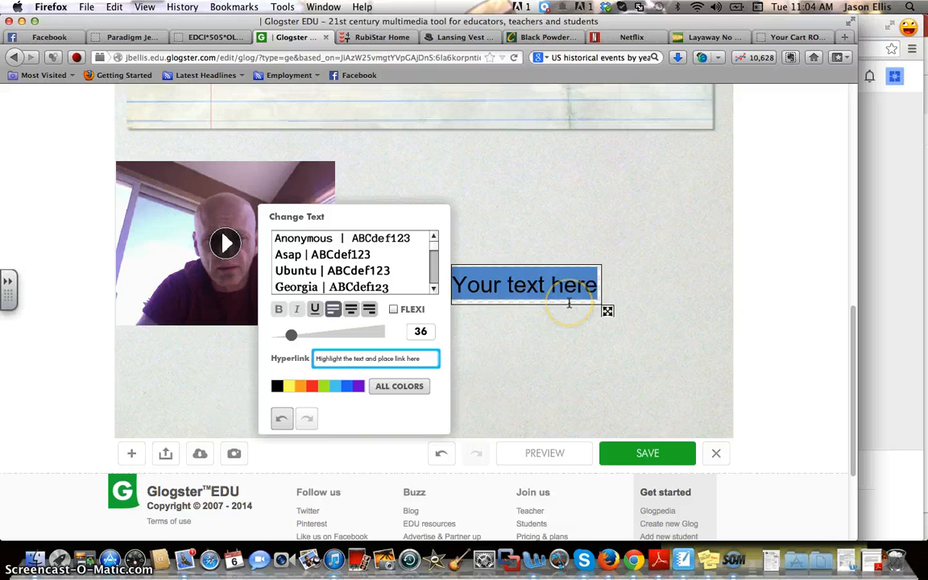
pyautogui.write('See the rubric.')
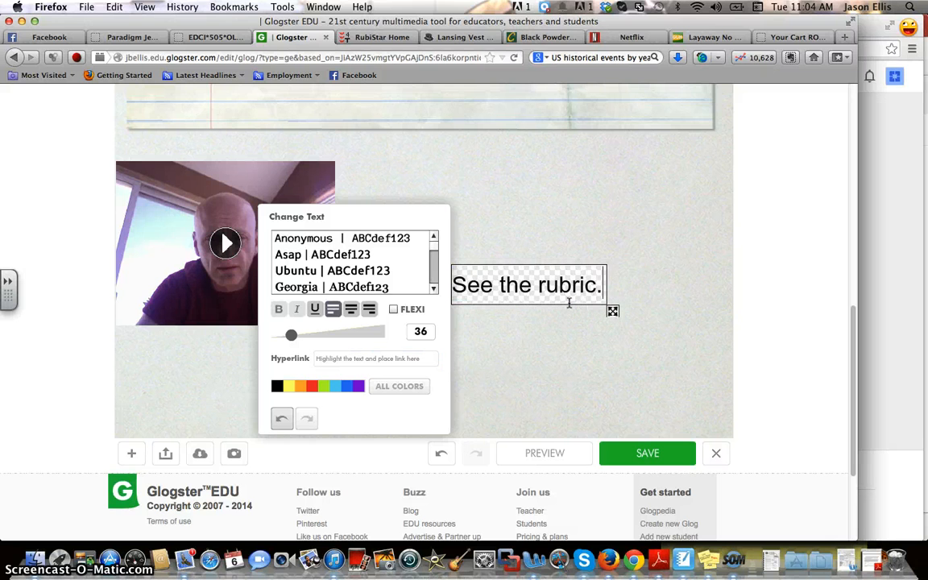
pyautogui.click(373, 37)
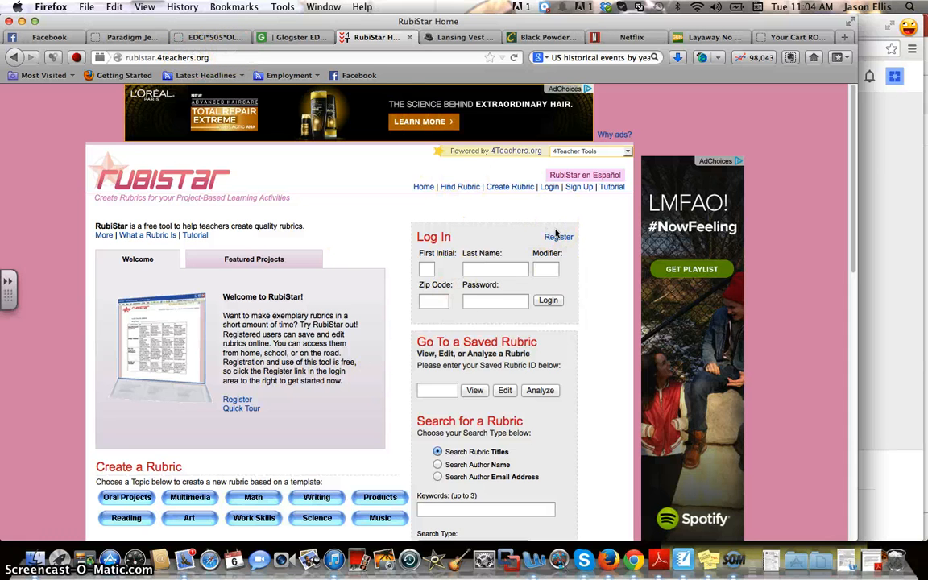
pyautogui.scroll(-2, 581, 306)
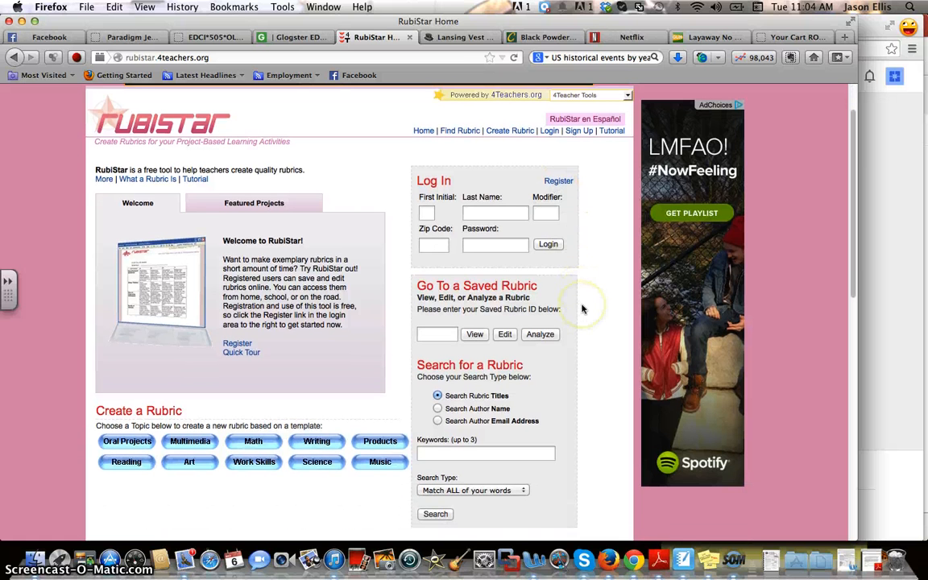
pyautogui.scroll(2, 618, 270)
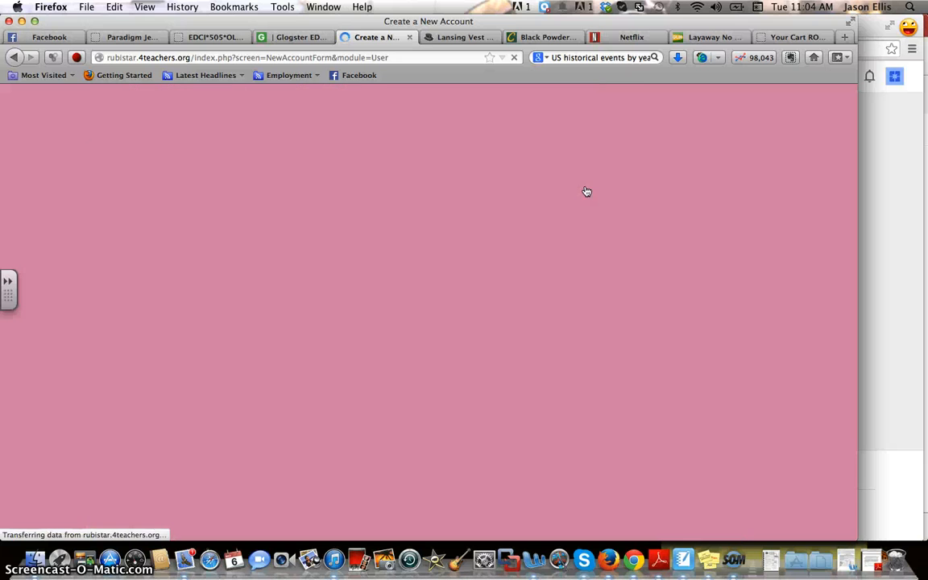
pyautogui.click(259, 196)
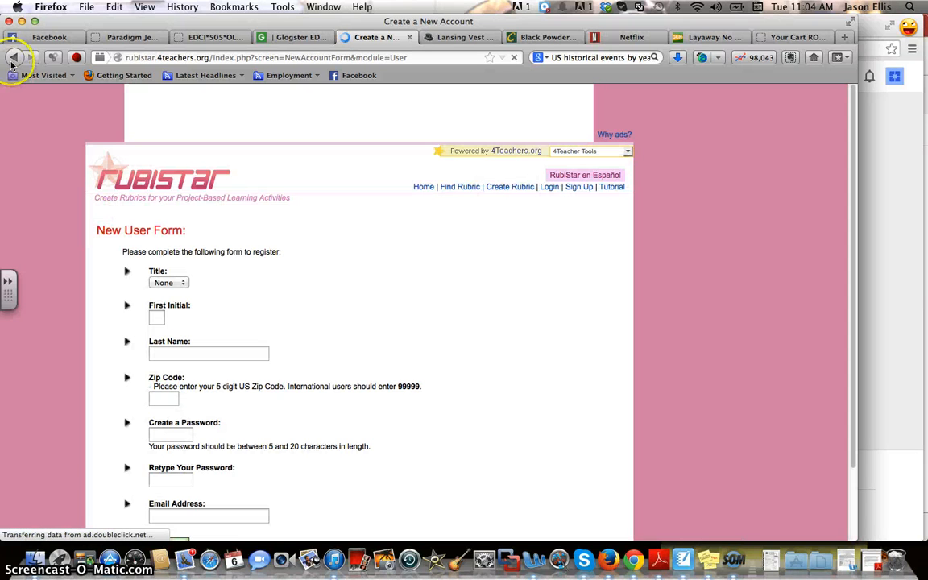
pyautogui.click(13, 59)
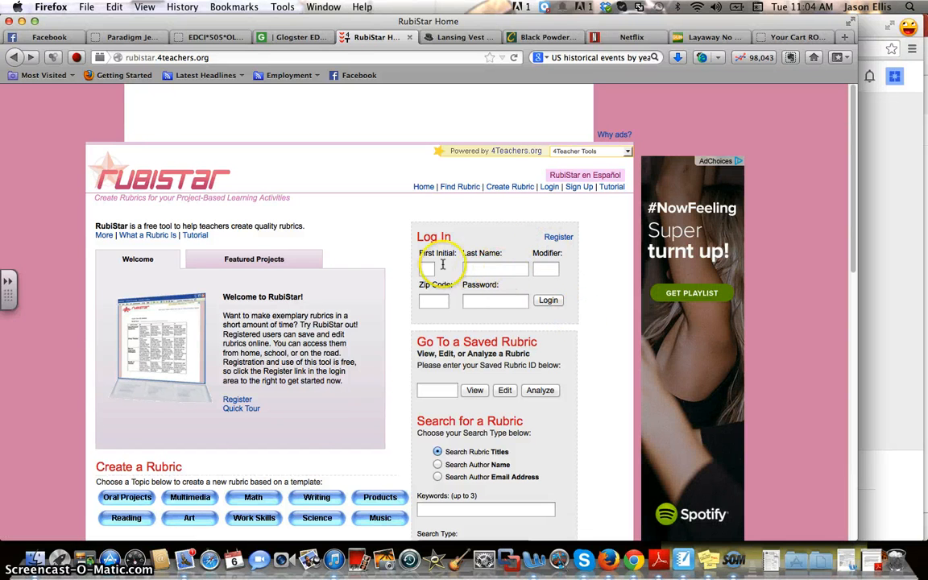
# Step: Log in to RubiStar as a returning user with title Dr., first initial, last name, zip code and password
pyautogui.click(548, 188)
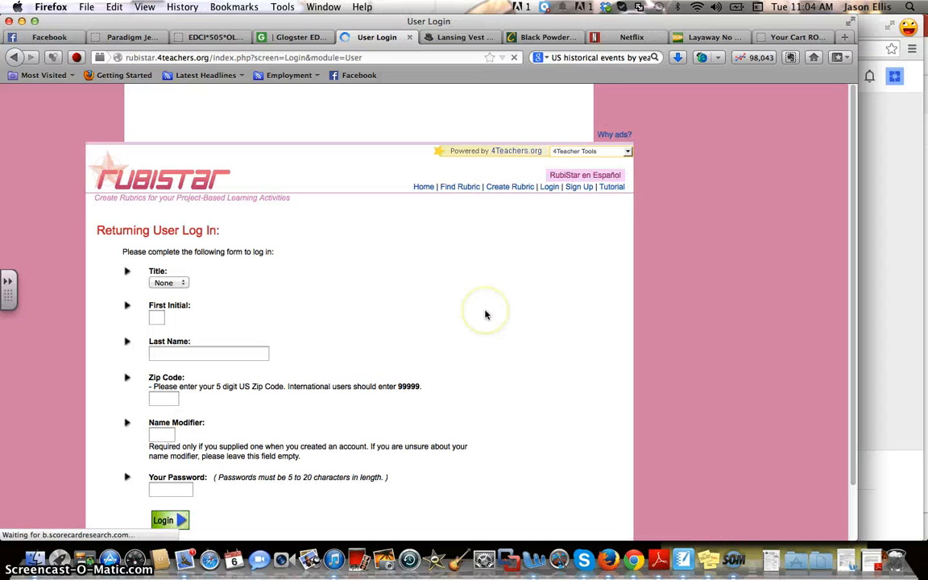
pyautogui.click(183, 284)
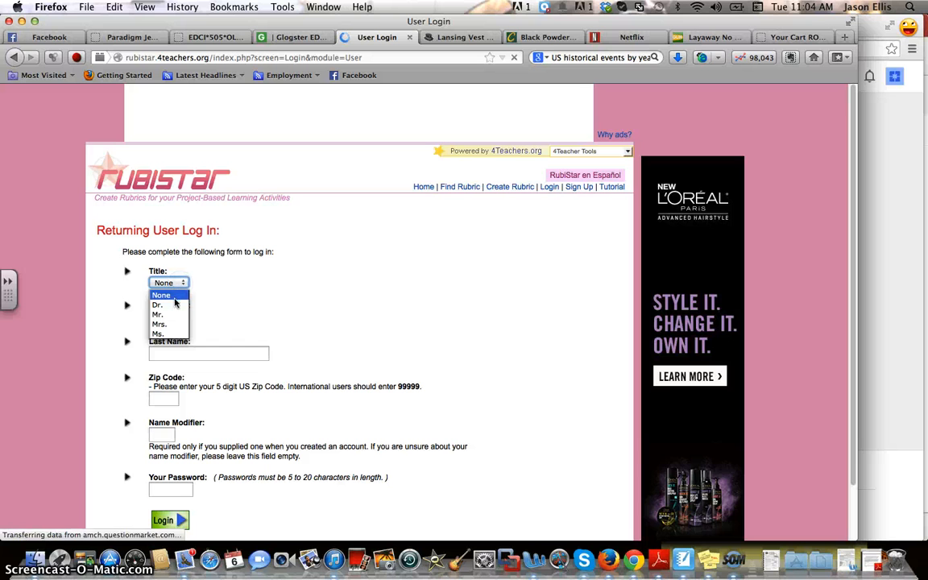
pyautogui.click(171, 297)
pyautogui.click(164, 319)
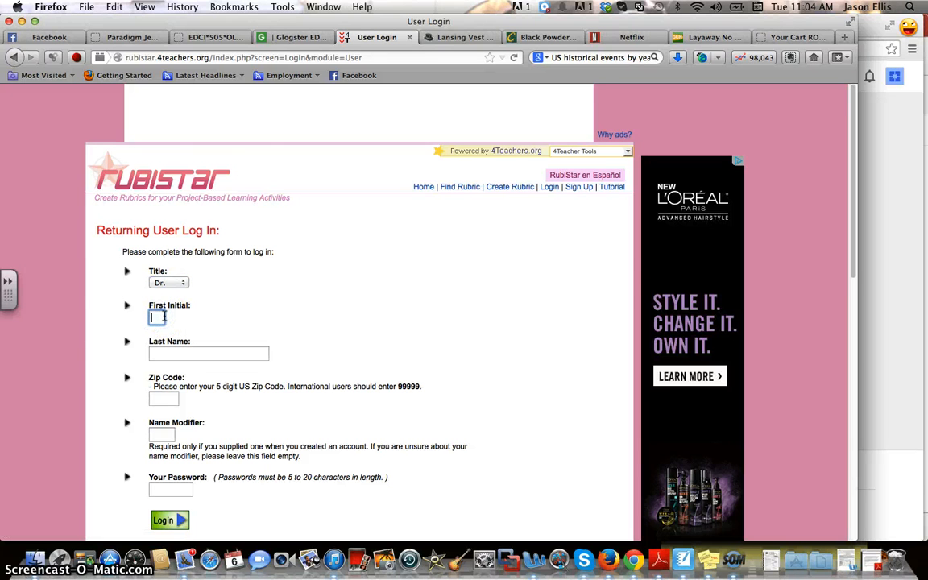
pyautogui.write('J')
pyautogui.click(161, 352)
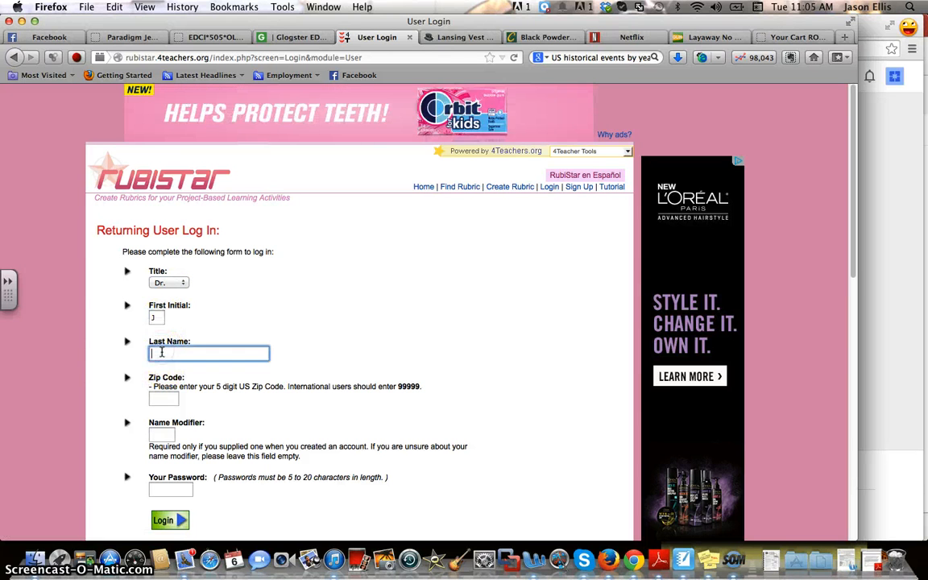
pyautogui.write('Ellis')
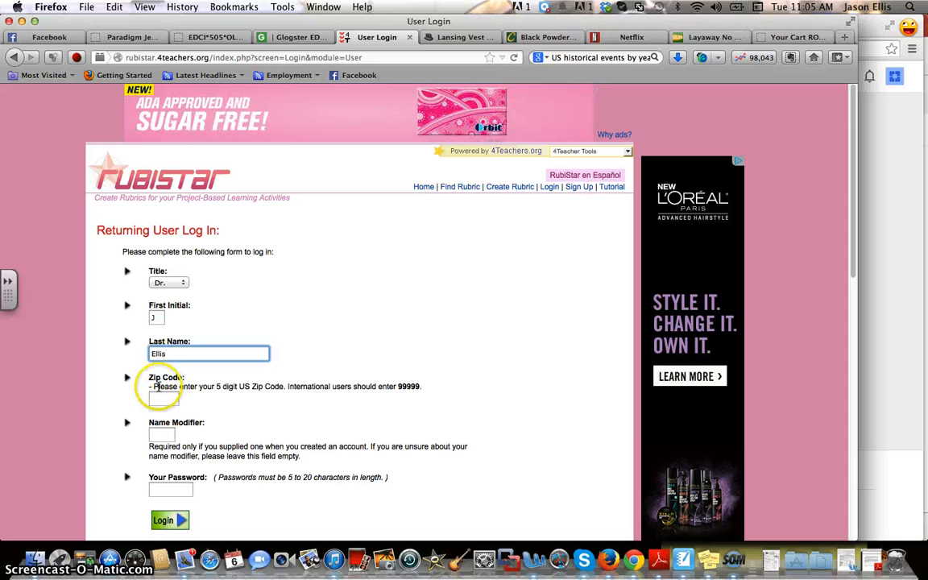
pyautogui.click(160, 397)
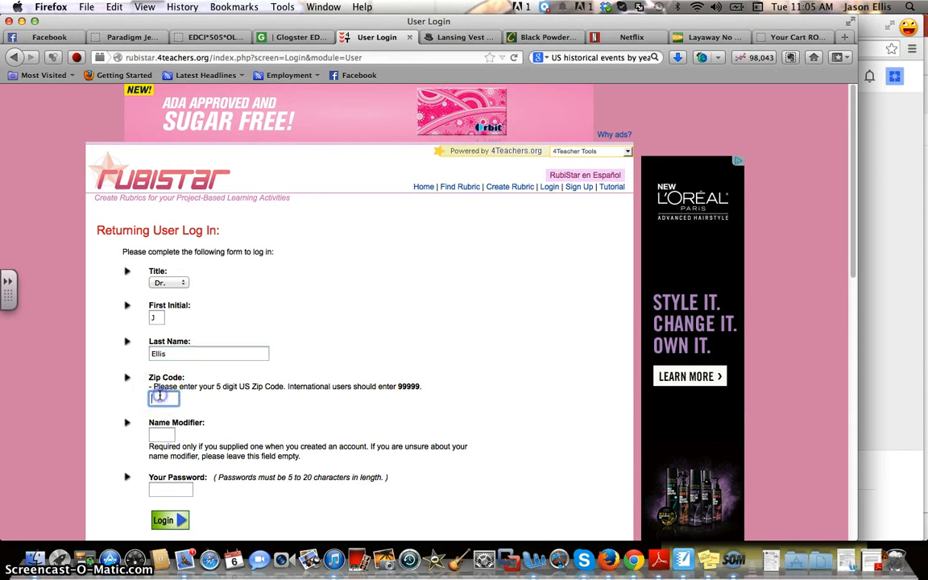
pyautogui.write('44903')
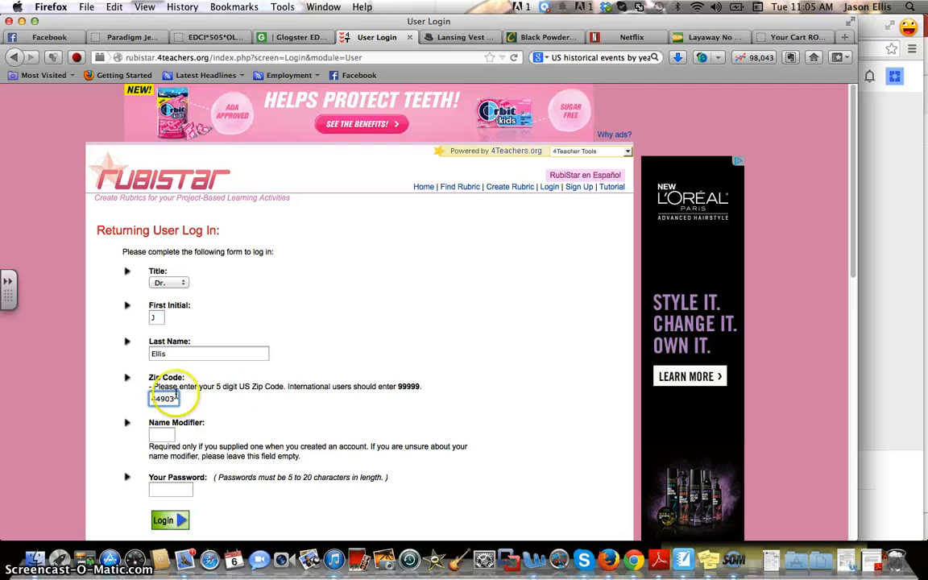
pyautogui.scroll(-3, 279, 405)
pyautogui.click(180, 420)
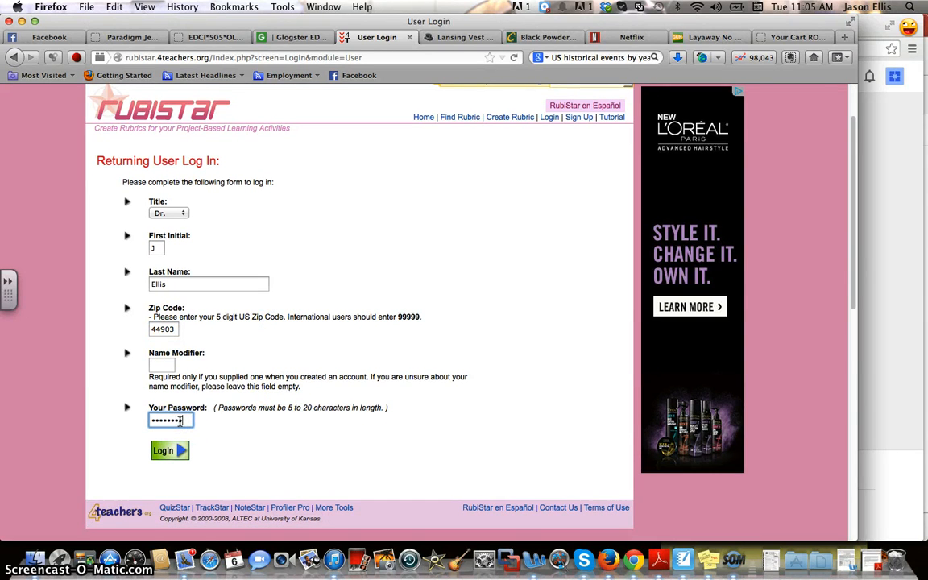
pyautogui.click(159, 452)
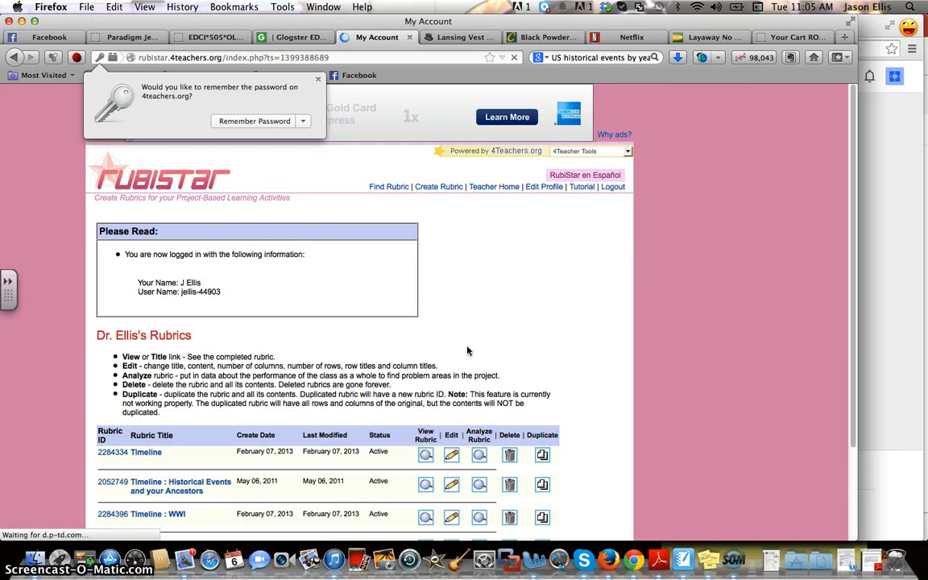
# Step: Dismiss the password prompt and start a new rubric from the Timeline template
pyautogui.scroll(-3, 315, 278)
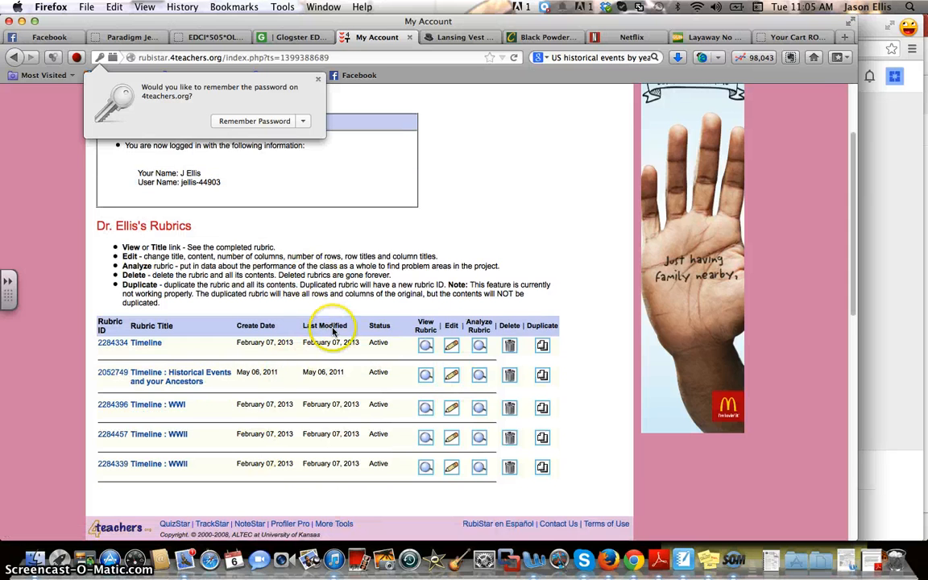
pyautogui.scroll(3, 552, 164)
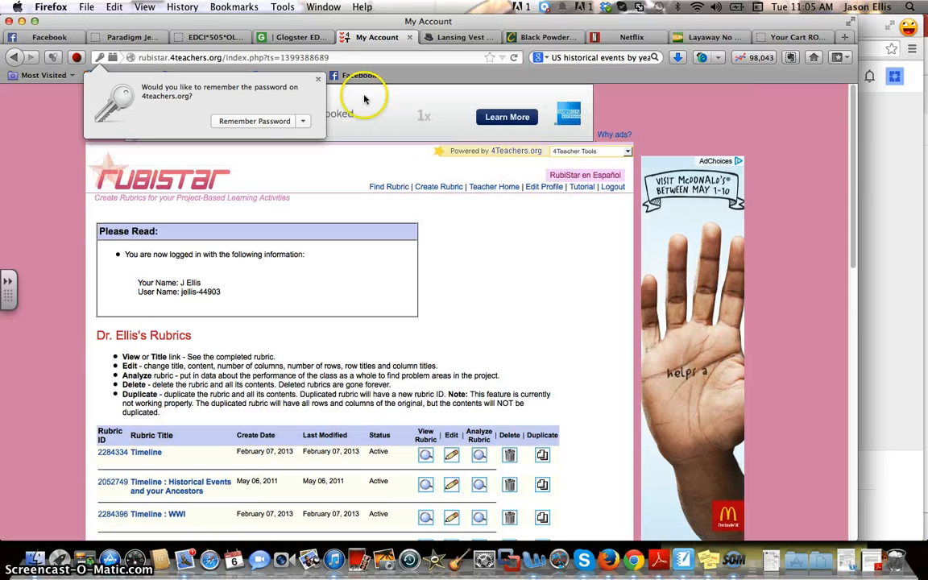
pyautogui.click(318, 82)
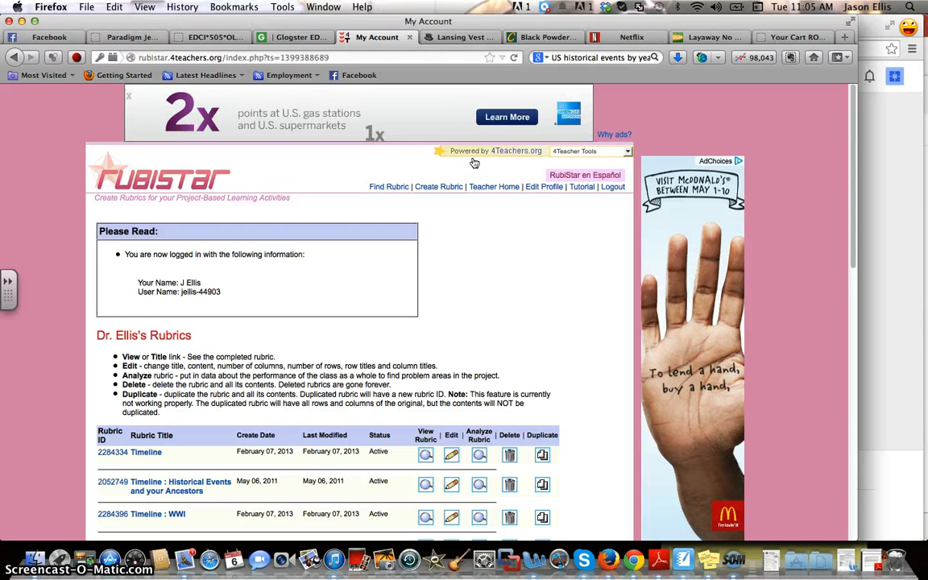
pyautogui.click(481, 249)
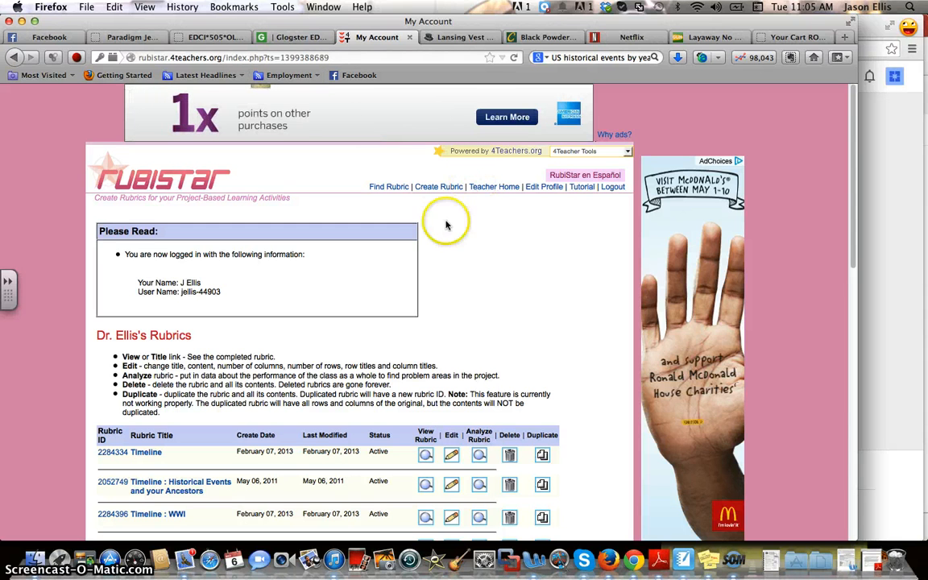
pyautogui.click(444, 187)
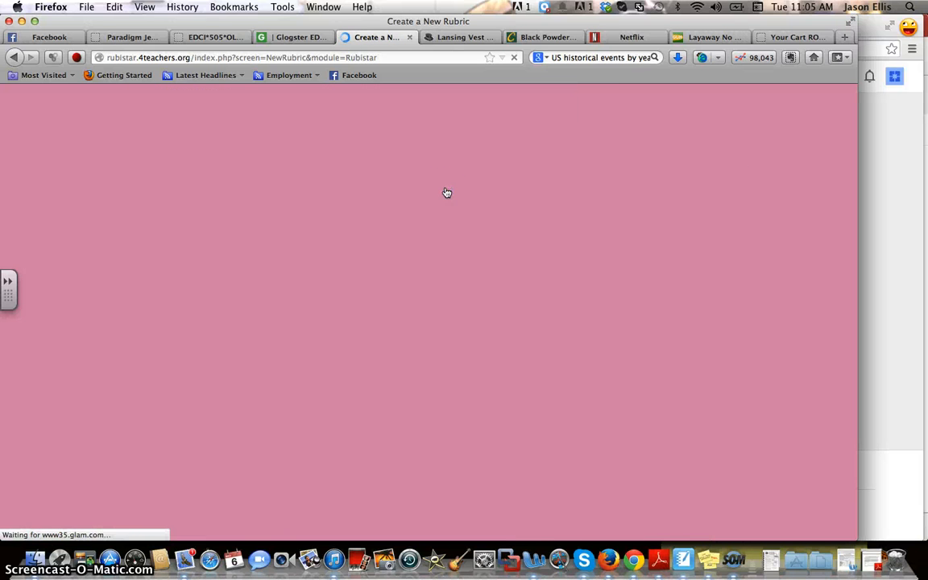
pyautogui.click(449, 275)
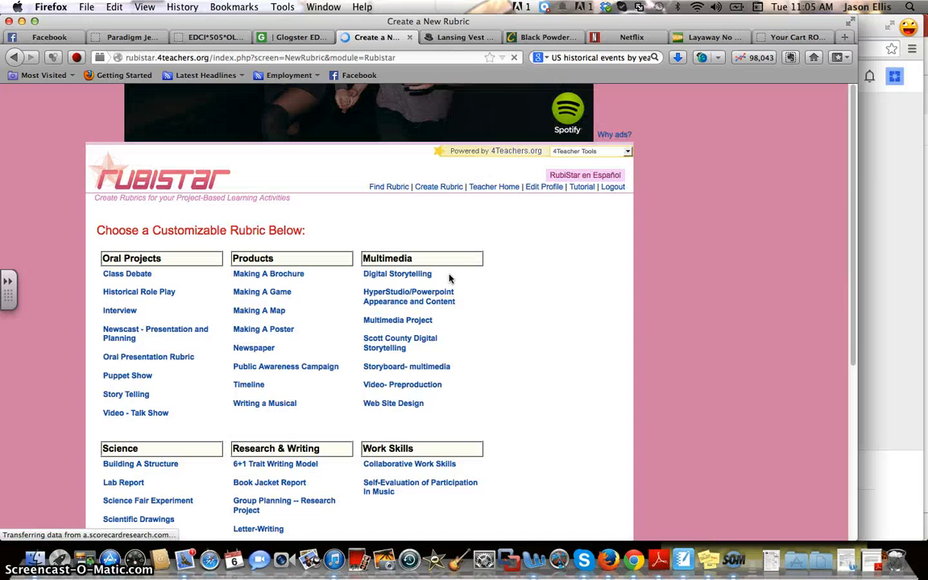
pyautogui.scroll(-3, 449, 279)
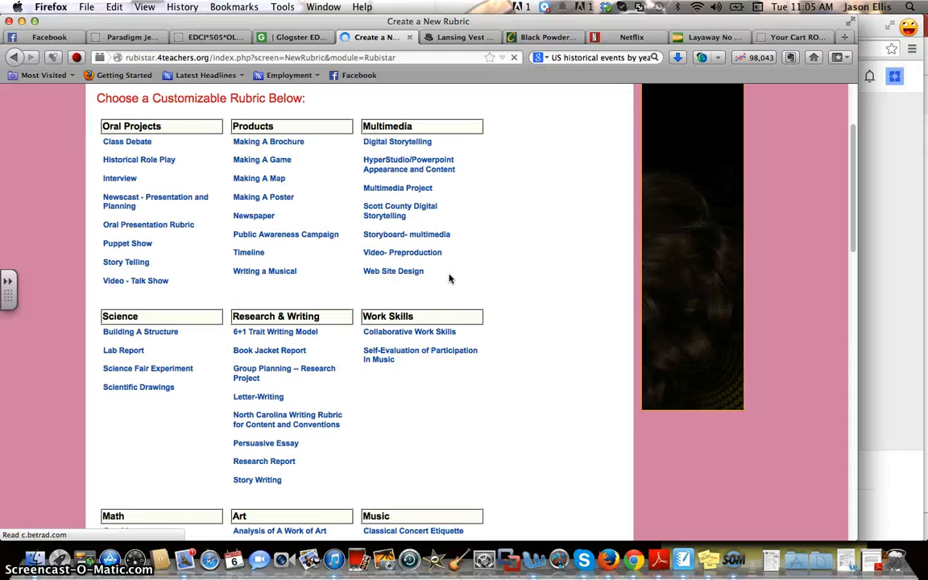
pyautogui.scroll(-1, 449, 279)
pyautogui.click(256, 249)
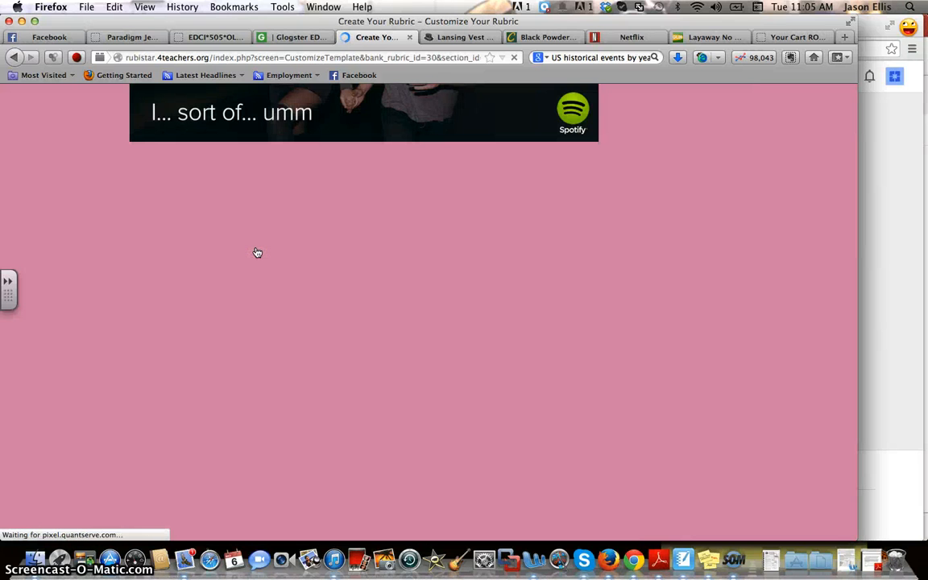
# Step: Enter 'Genealogy' as the Timeline rubric project name
pyautogui.scroll(-3, 365, 312)
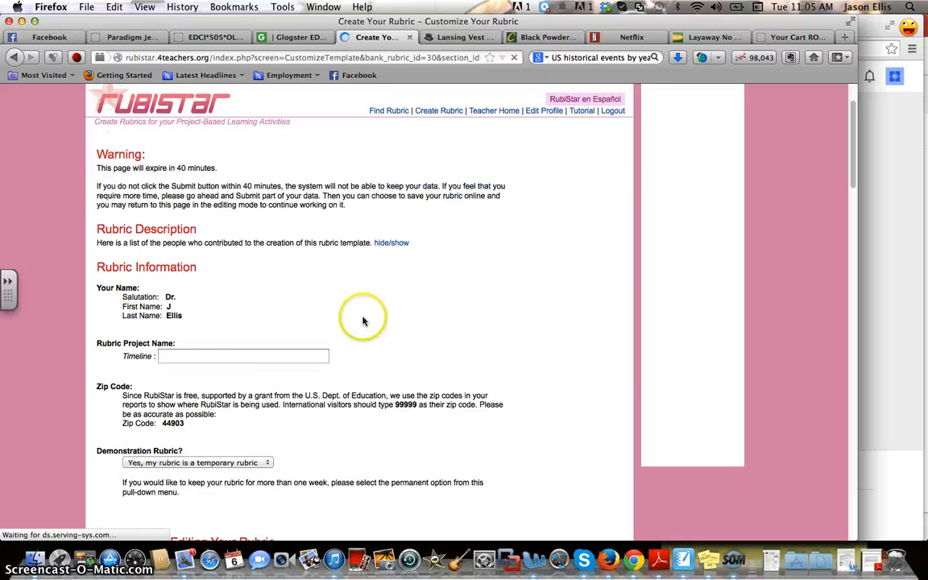
pyautogui.click(197, 331)
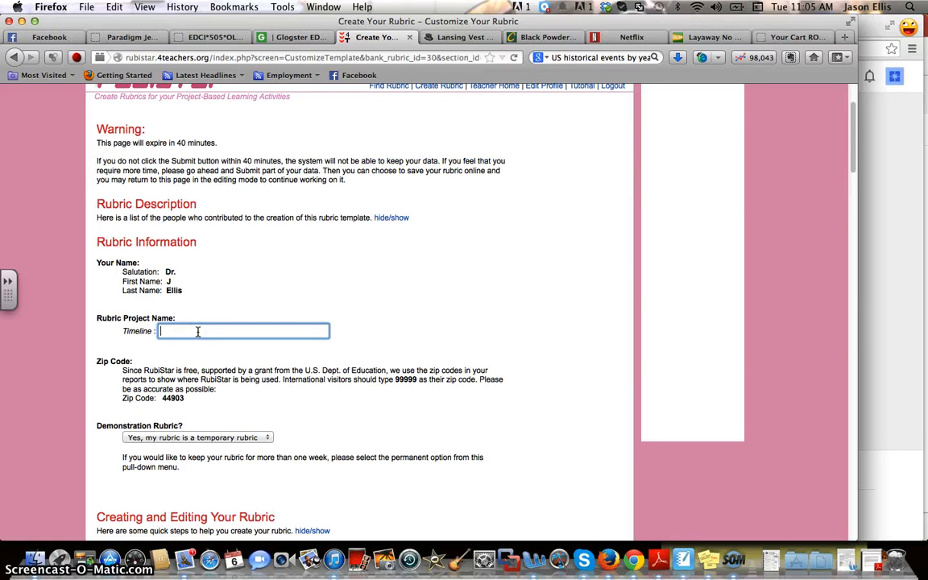
pyautogui.write('Genea')
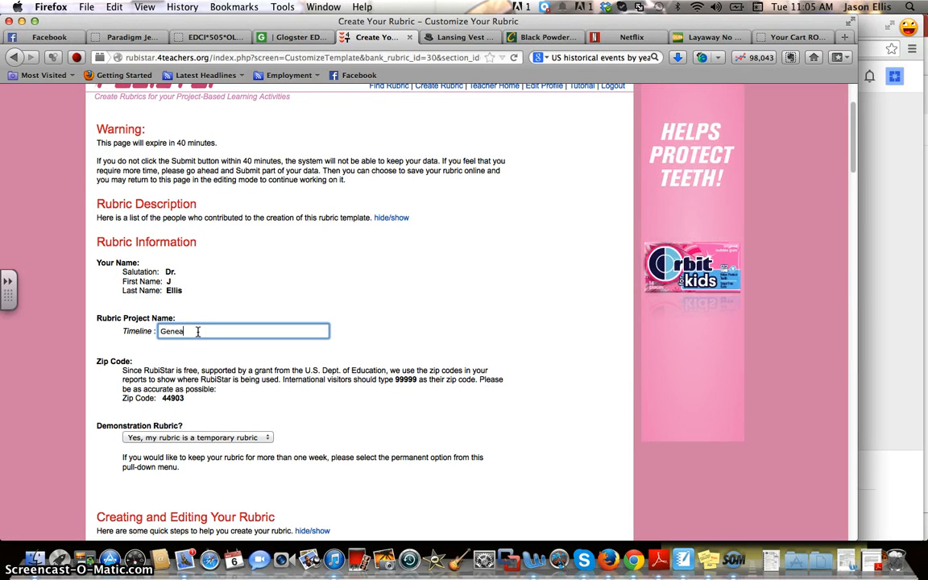
pyautogui.write('logy')
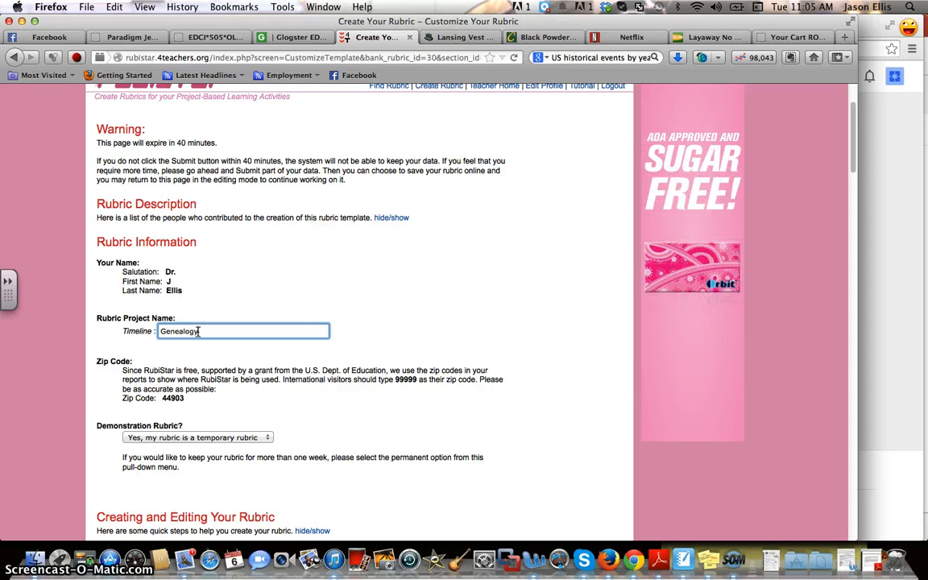
pyautogui.scroll(-3, 259, 409)
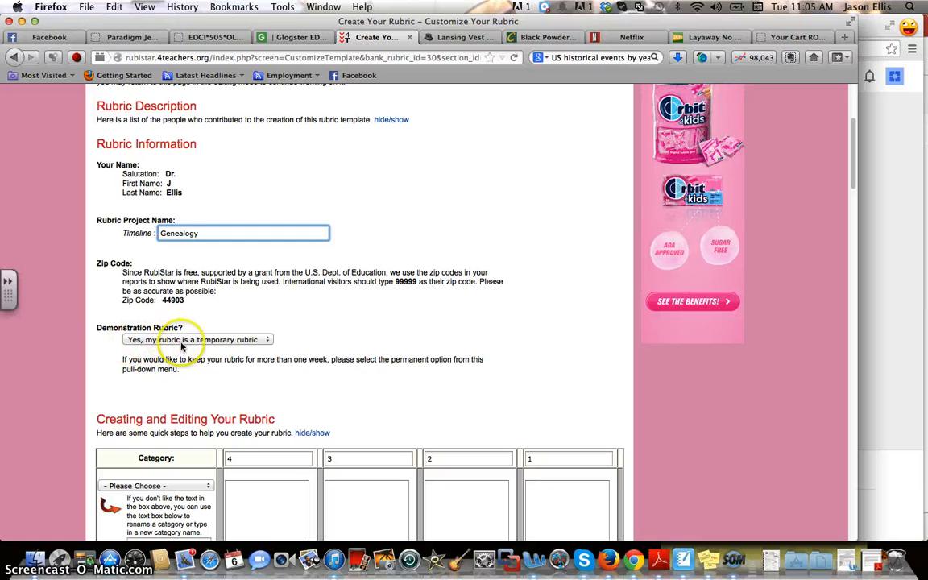
# Step: Set Demonstration Rubric to 'No, my rubric is permanent' and scroll down to the rubric table
pyautogui.click(263, 340)
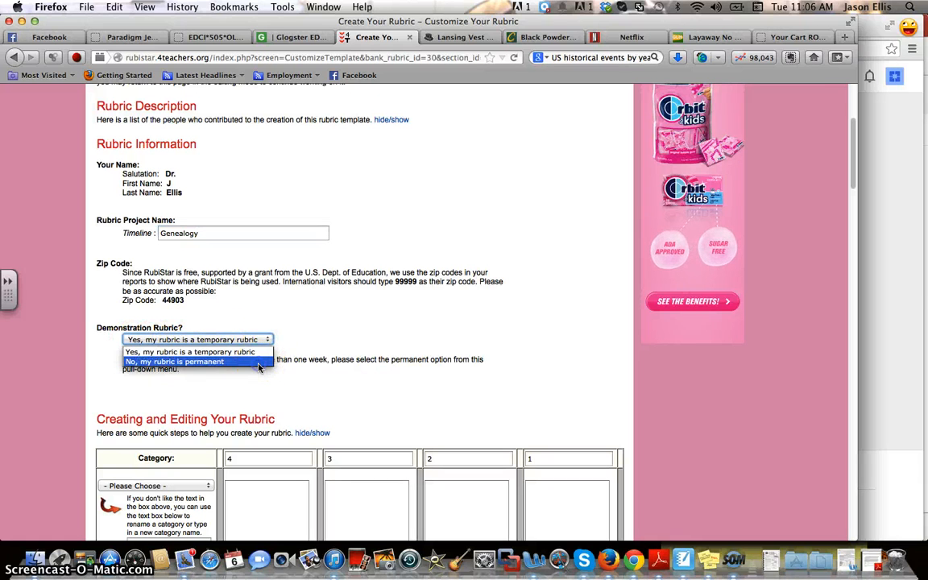
pyautogui.click(258, 362)
pyautogui.scroll(-3, 358, 345)
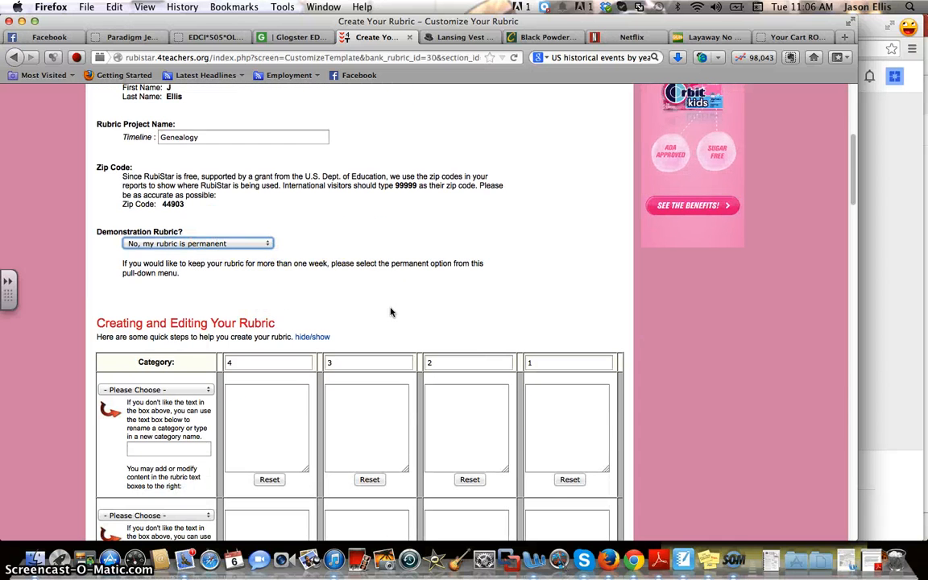
pyautogui.scroll(-3, 391, 312)
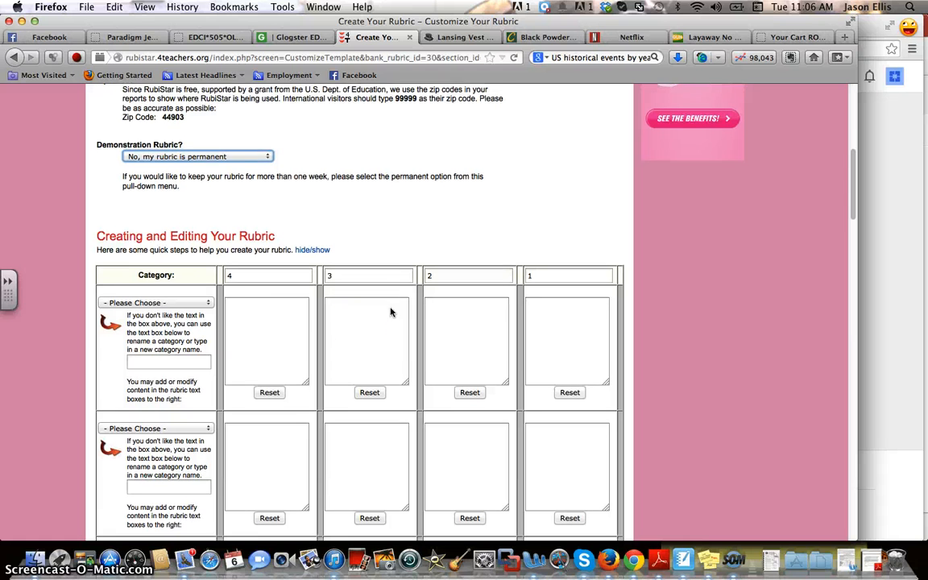
pyautogui.click(259, 304)
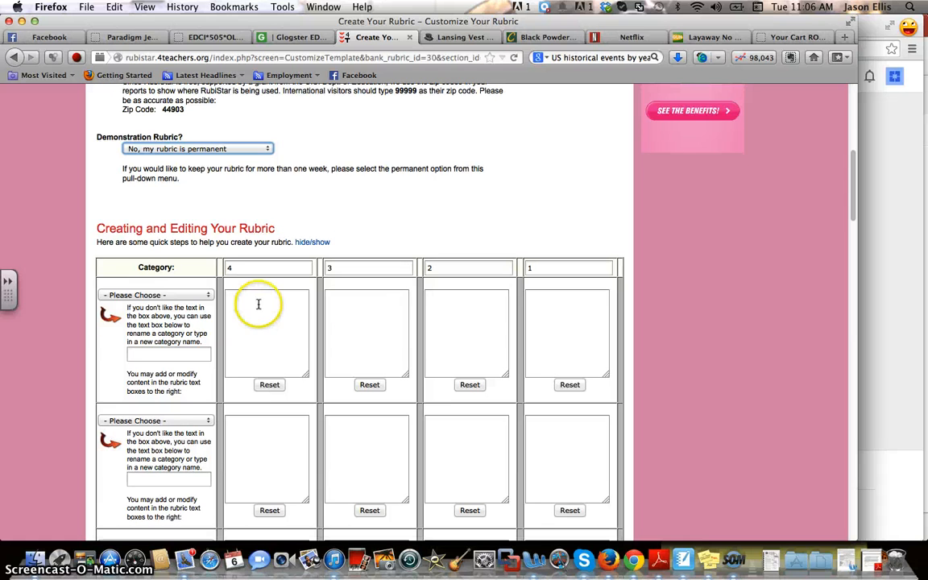
# Step: Choose Dates, Content/Facts and Preparation as the categories for rubric rows one, two and three
pyautogui.click(208, 295)
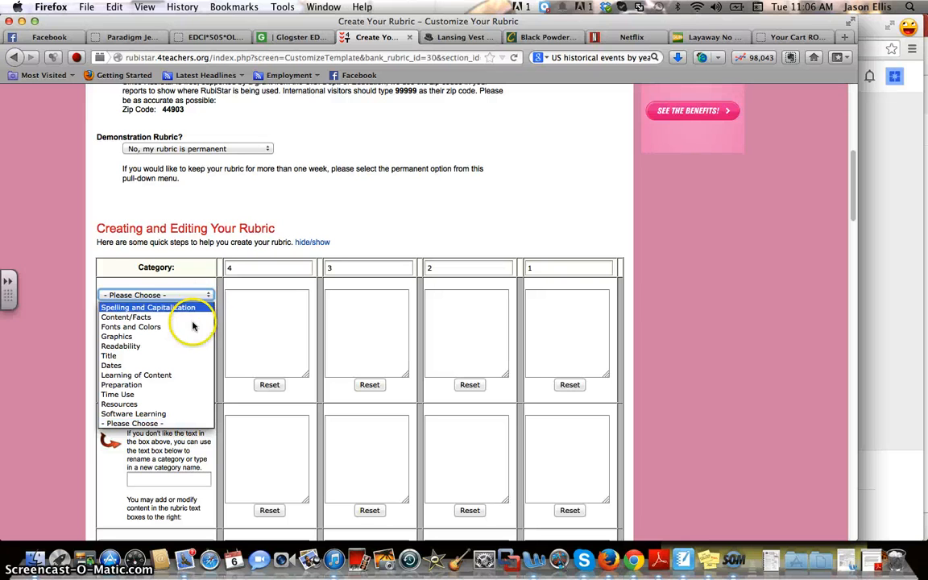
pyautogui.click(173, 367)
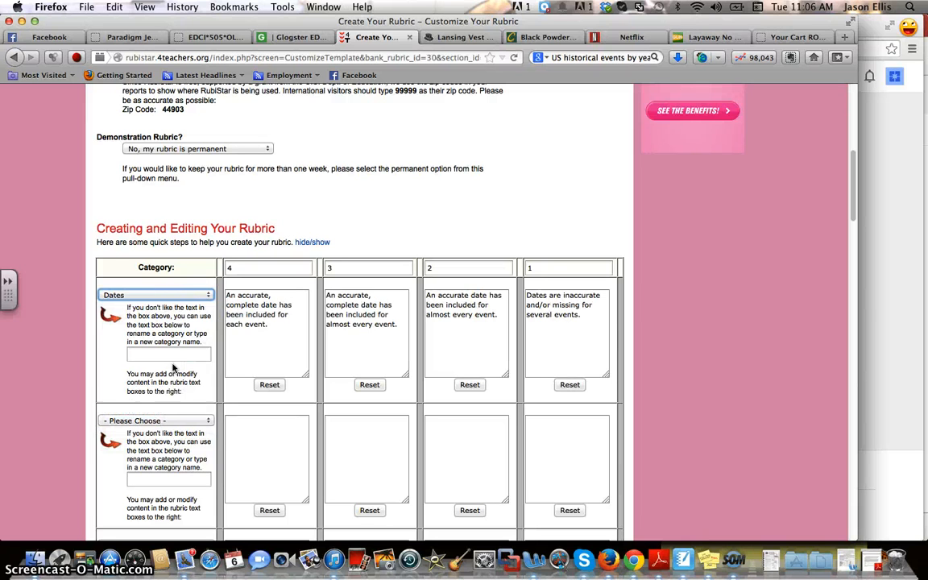
pyautogui.click(251, 323)
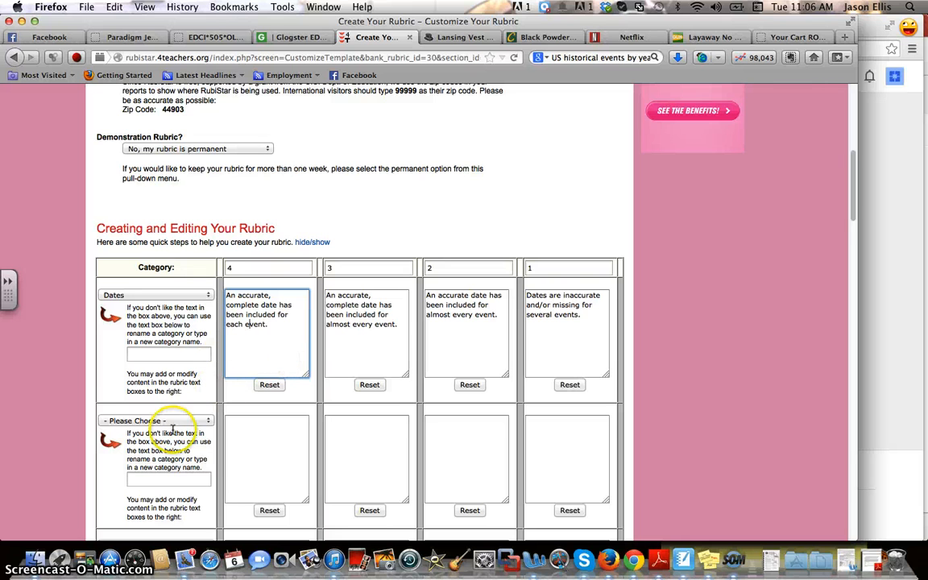
pyautogui.scroll(-3, 157, 419)
pyautogui.click(206, 370)
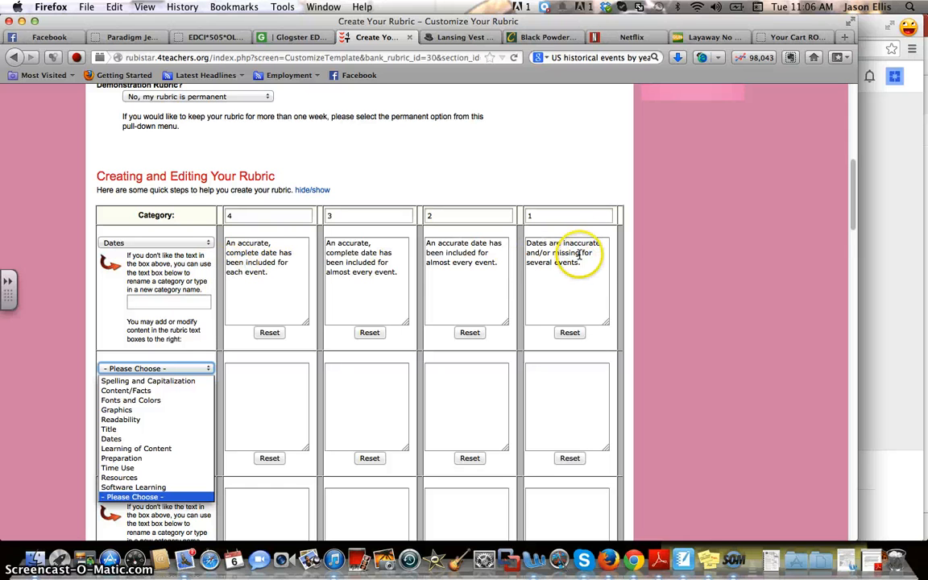
pyautogui.click(184, 391)
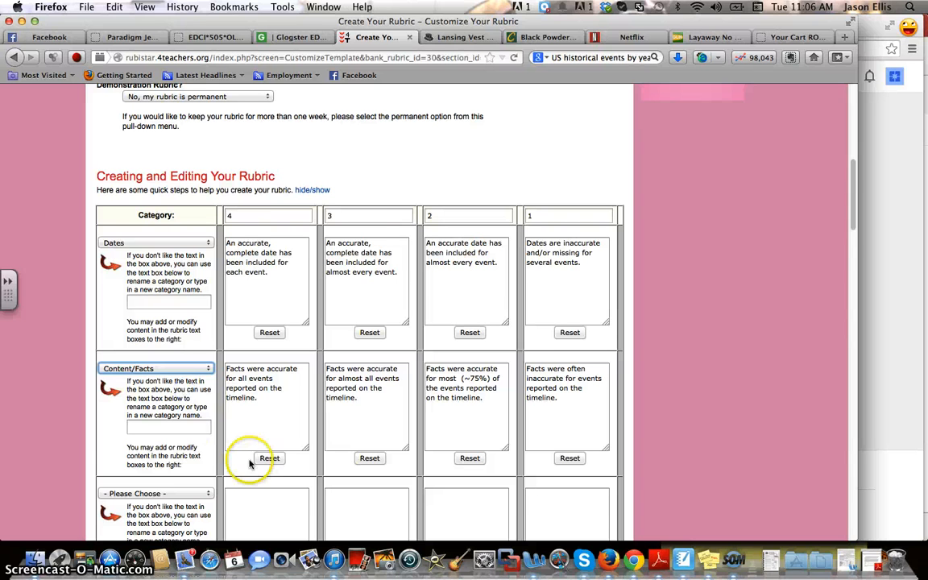
pyautogui.scroll(-3, 250, 464)
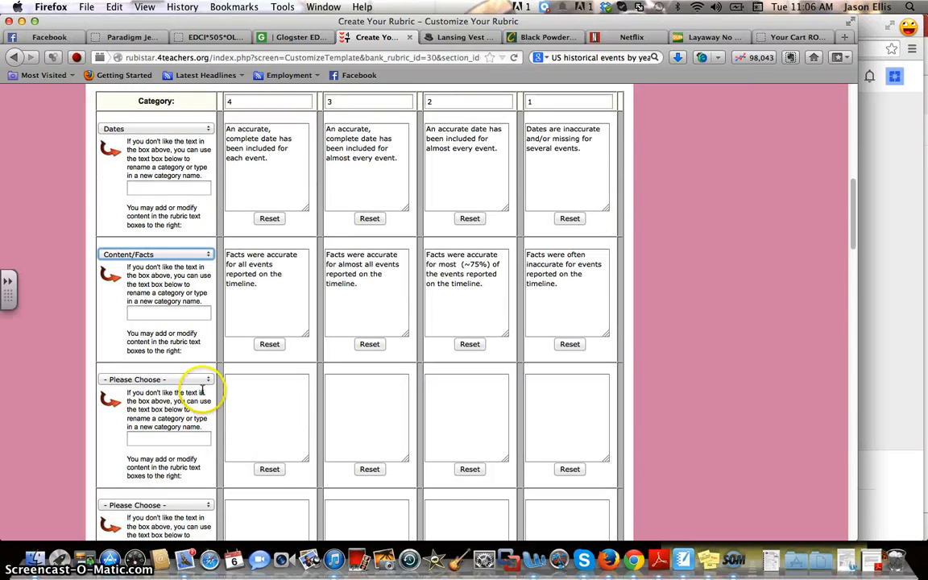
pyautogui.click(209, 381)
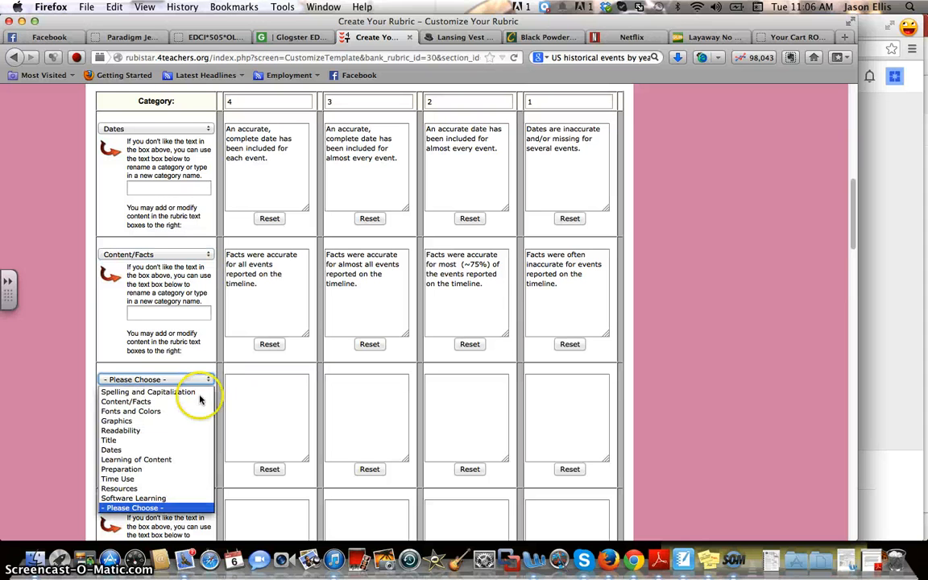
pyautogui.click(169, 470)
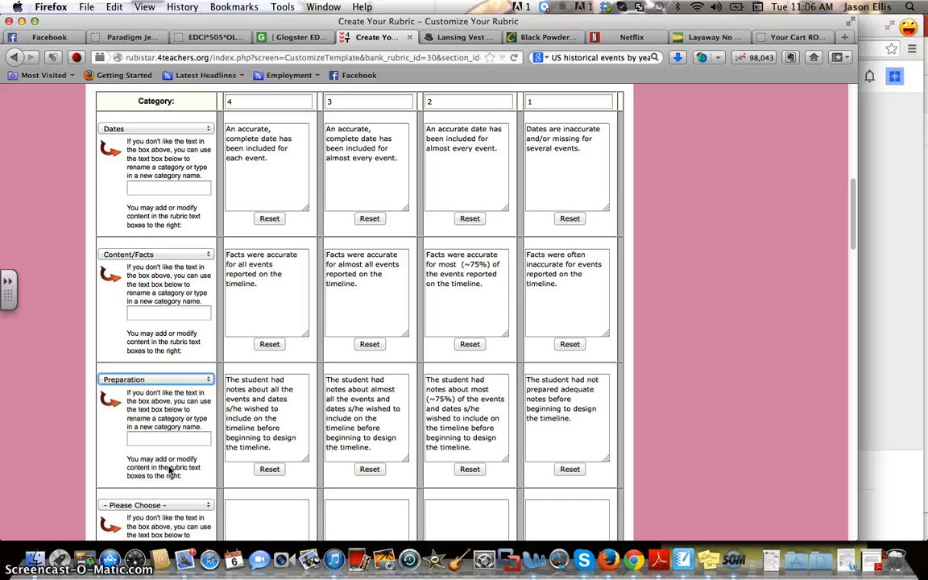
pyautogui.click(286, 422)
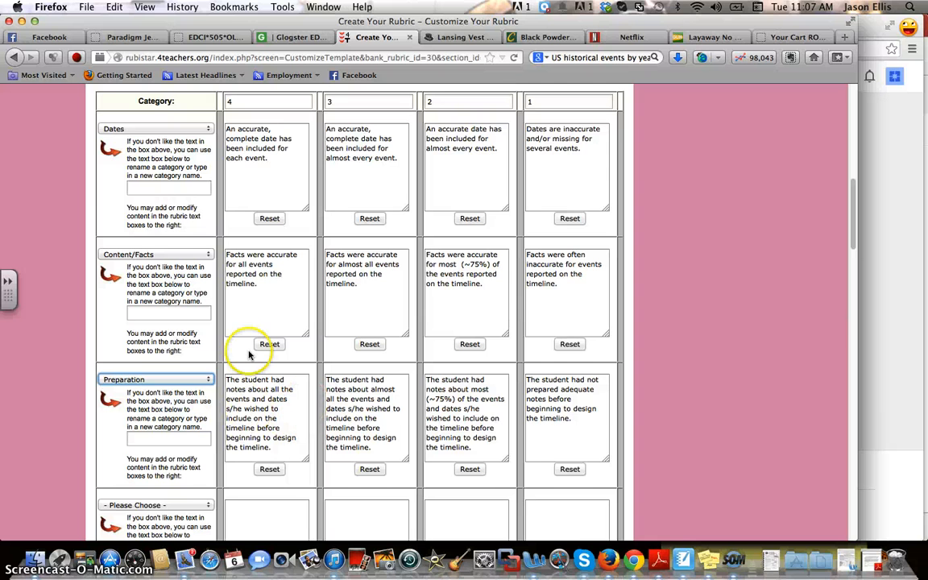
# Step: Switch the third rubric row from Preparation to Readability, then to Learning of Content
pyautogui.scroll(-3, 250, 354)
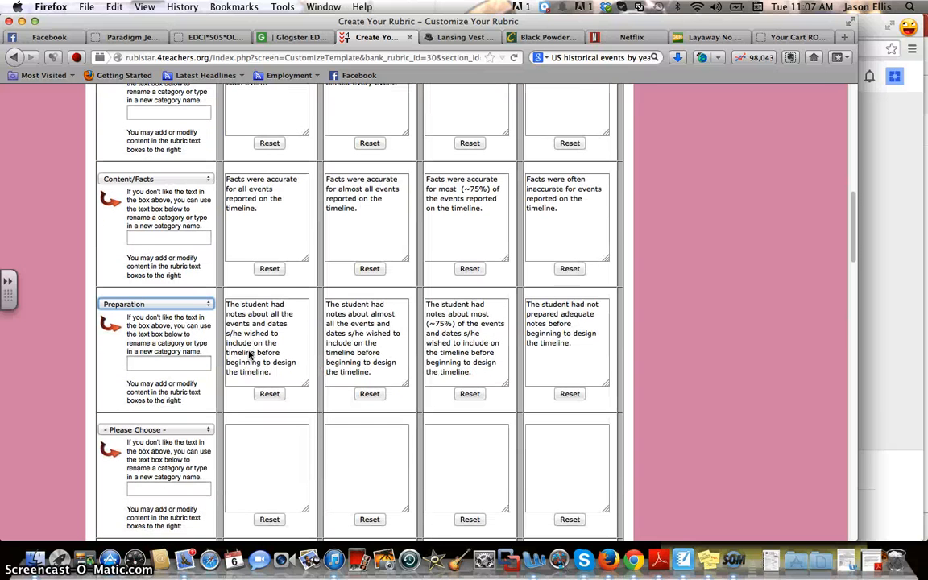
pyautogui.click(208, 307)
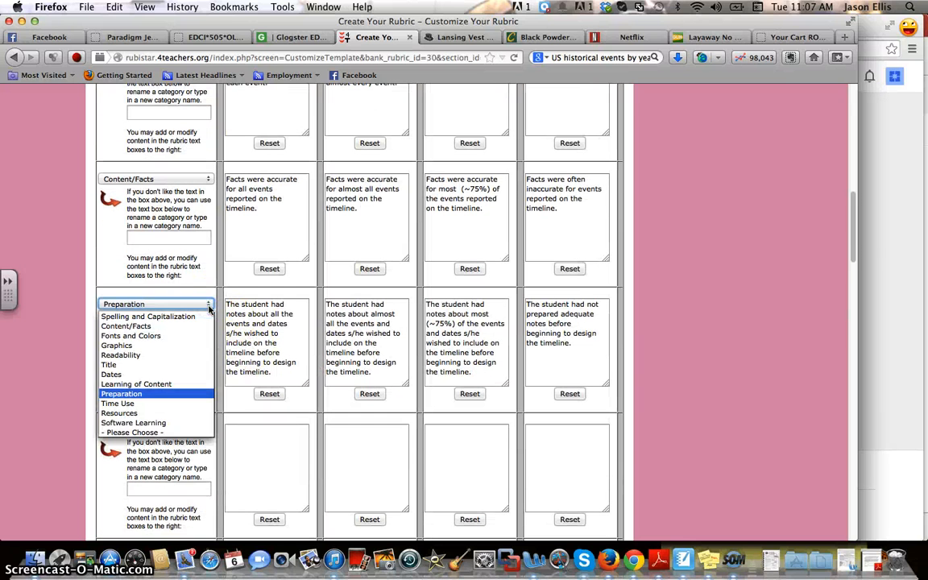
pyautogui.click(177, 356)
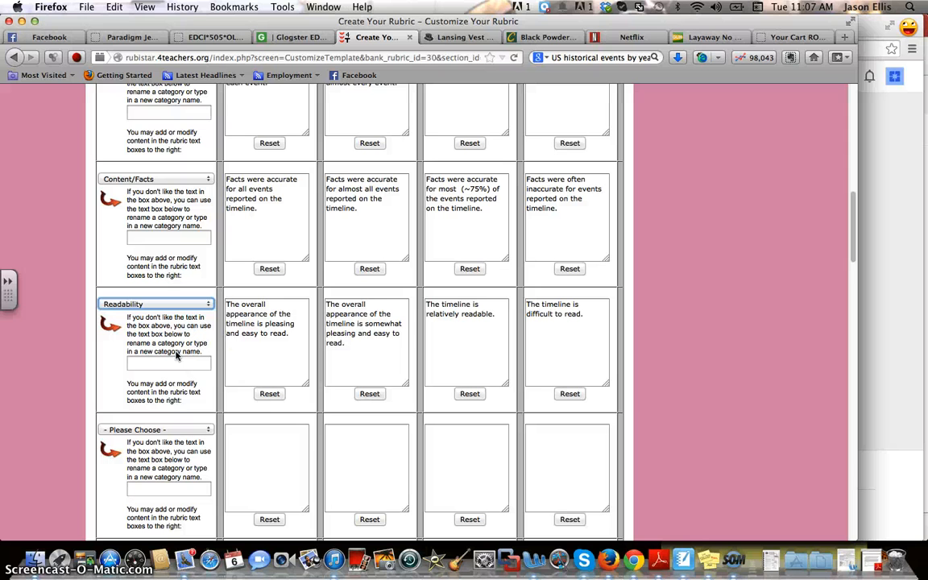
pyautogui.click(276, 325)
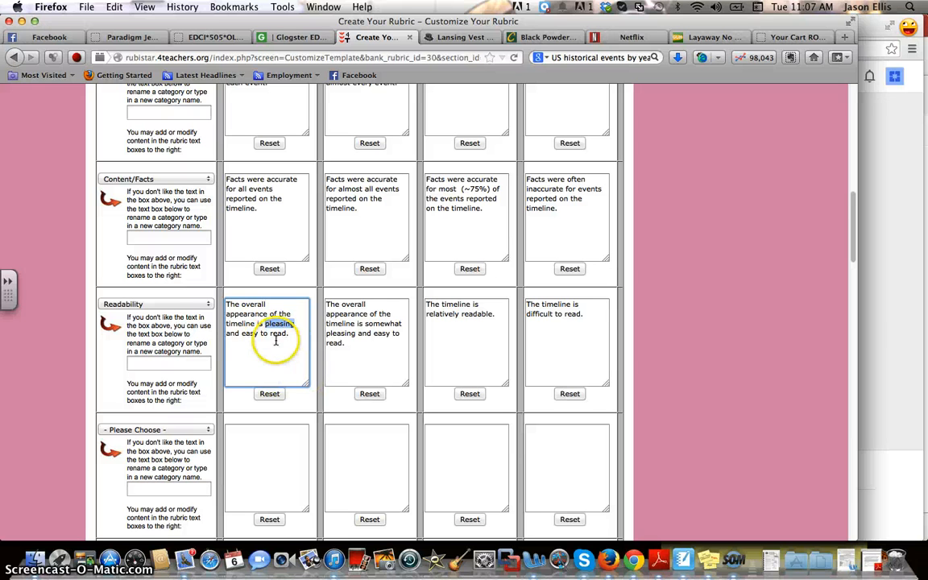
pyautogui.click(207, 304)
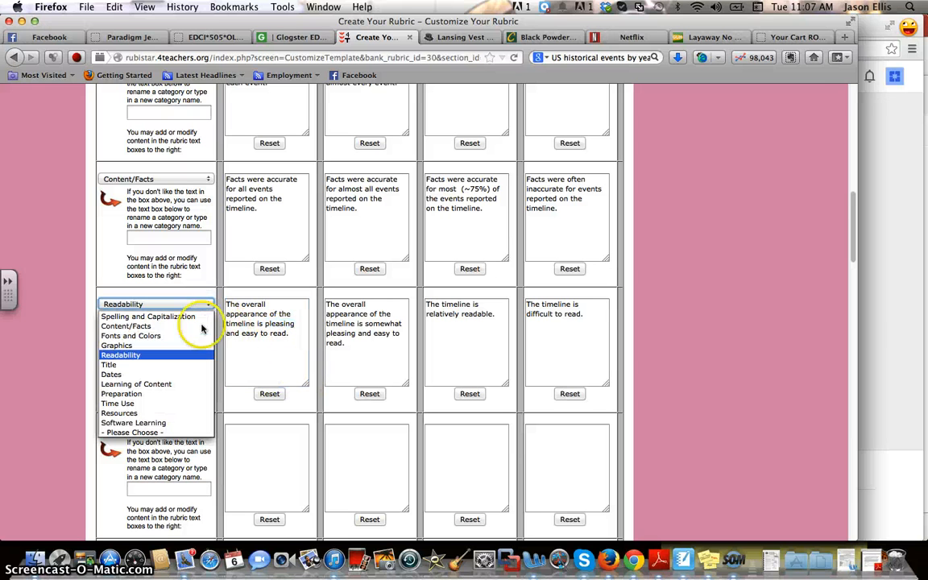
pyautogui.click(176, 383)
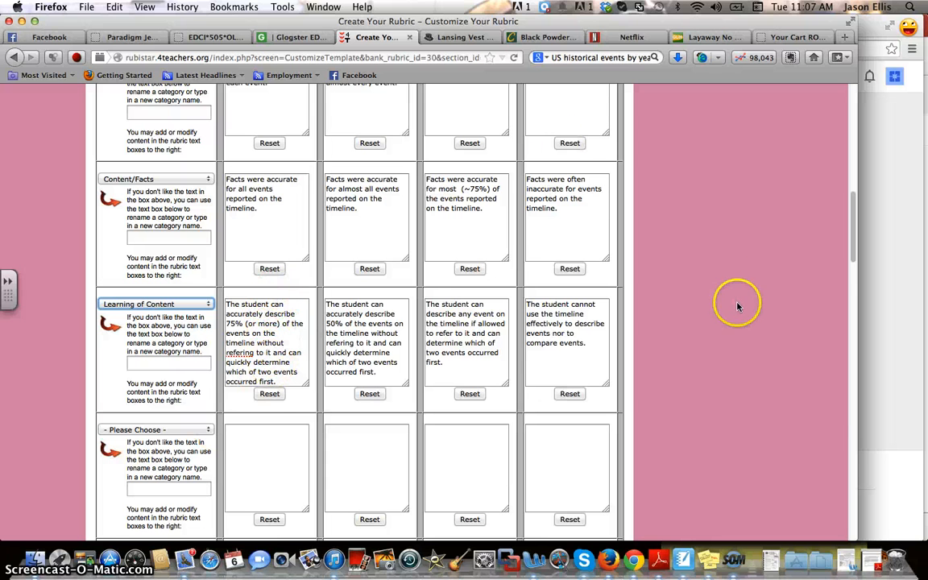
pyautogui.scroll(-10, 736, 306)
pyautogui.scroll(-10, 736, 306)
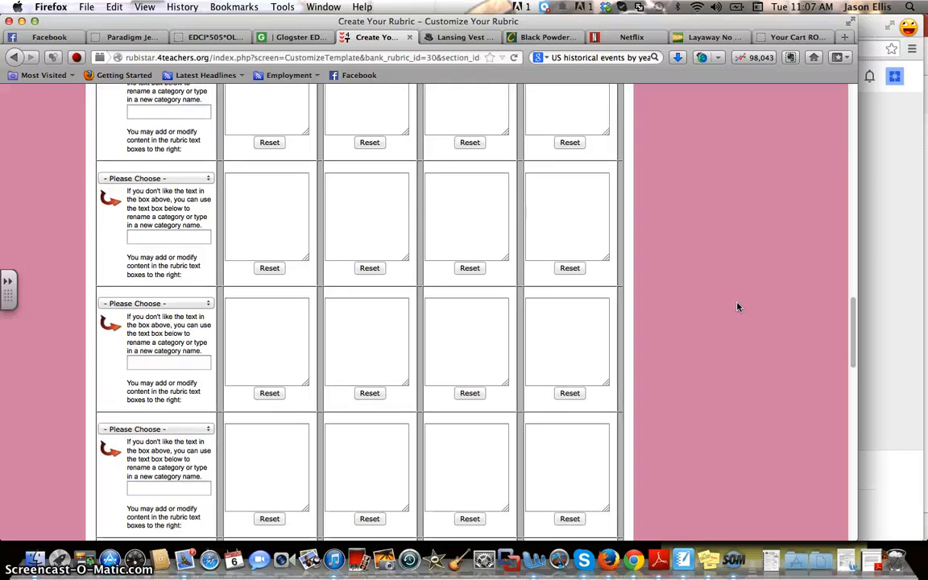
# Step: Submit the Genealogy timeline rubric, review its preview, and make it available online
pyautogui.click(288, 165)
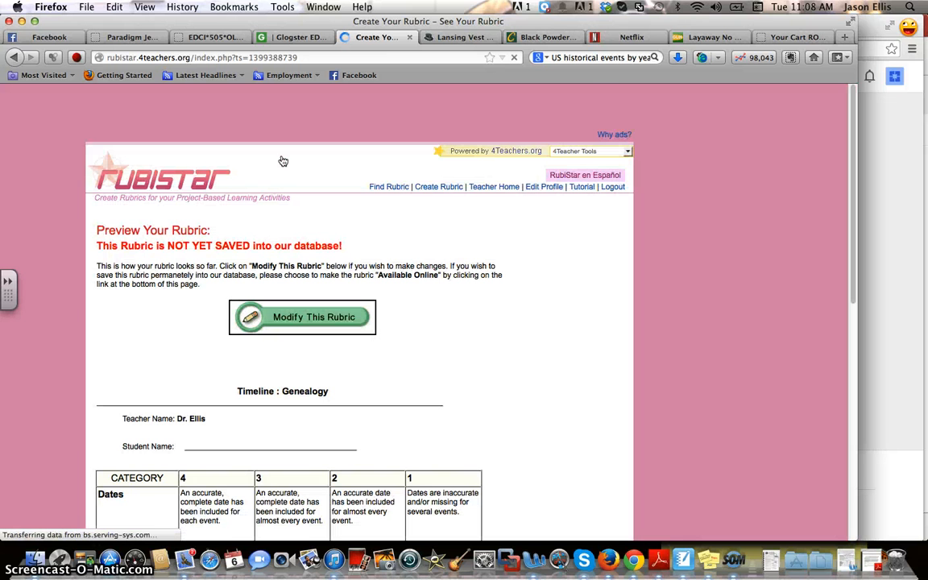
pyautogui.click(398, 194)
pyautogui.scroll(-1, 466, 177)
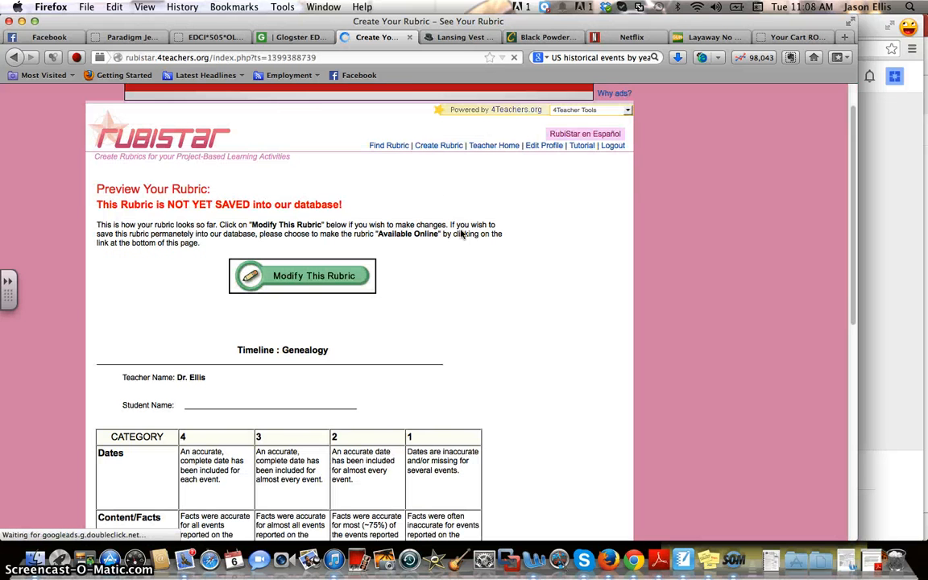
pyautogui.scroll(-4, 463, 233)
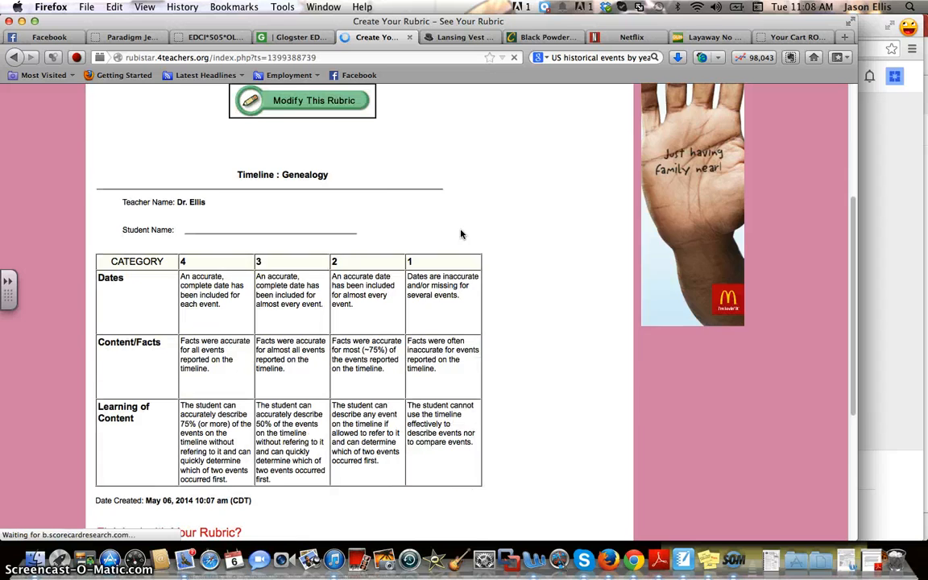
pyautogui.scroll(3, 390, 199)
pyautogui.scroll(2, 390, 199)
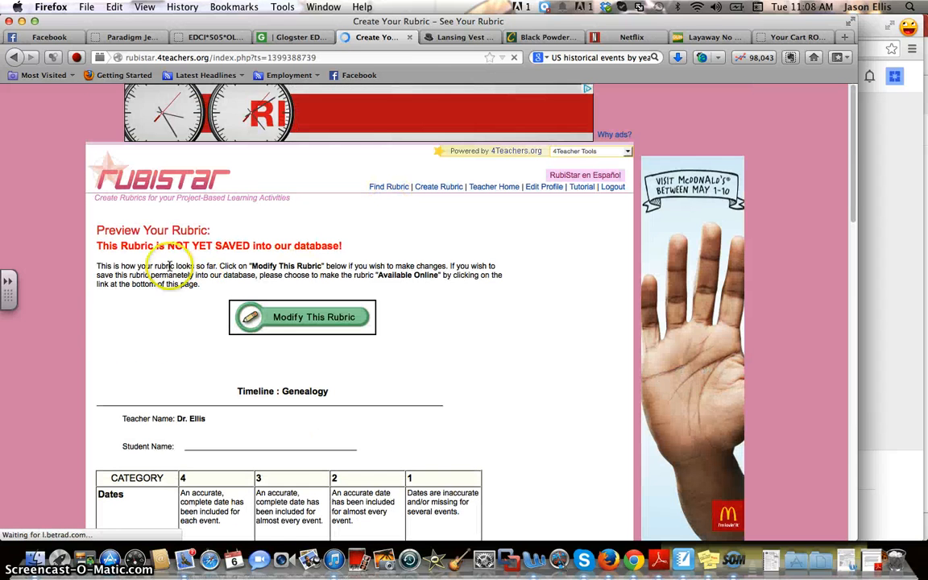
pyautogui.scroll(-10, 369, 262)
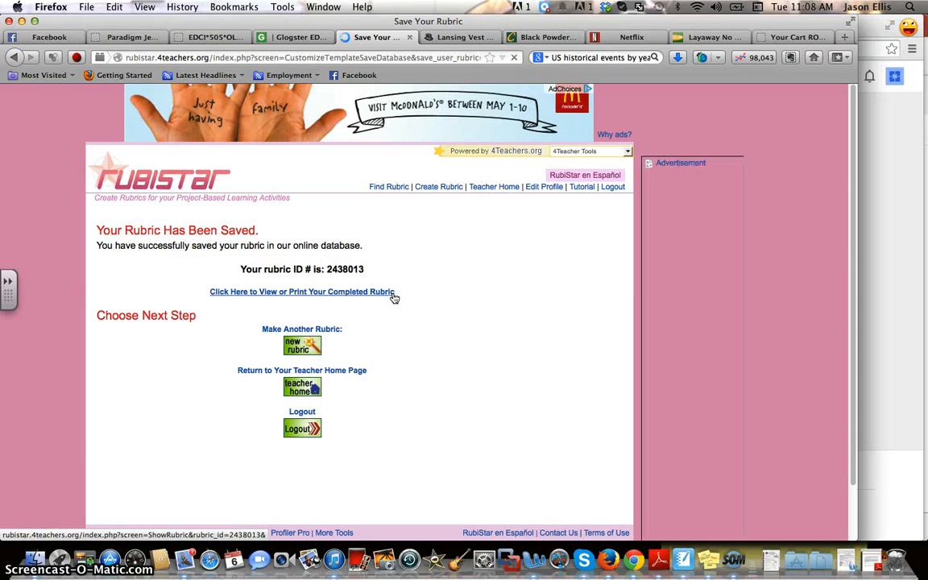
# Step: View the completed Timeline : Genealogy rubric and select its web address
pyautogui.click(302, 292)
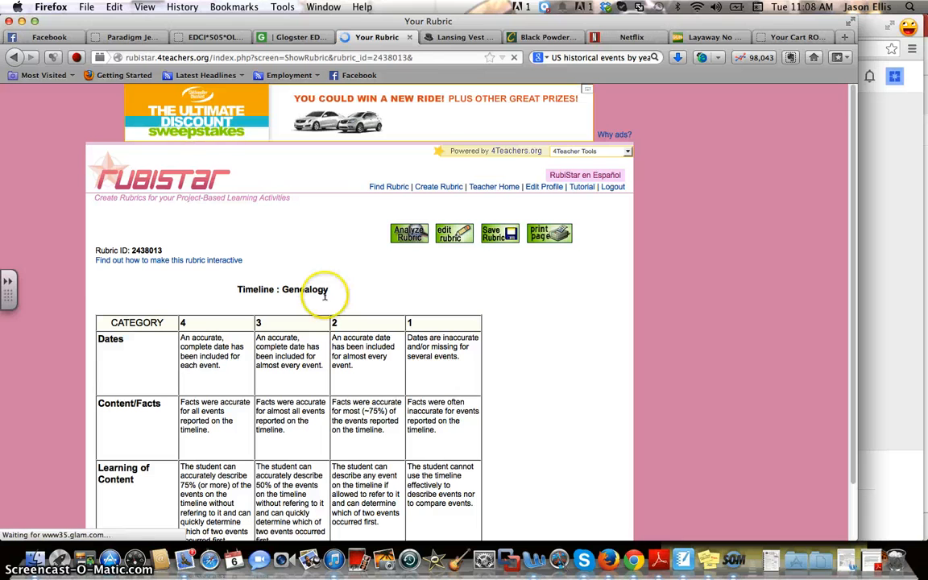
pyautogui.click(392, 57)
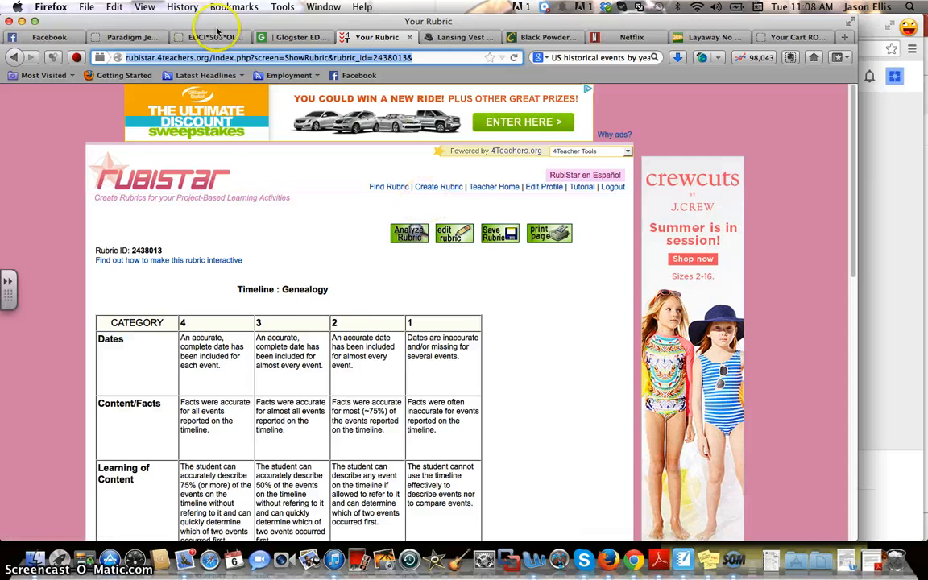
# Step: Link the word 'rubric' in 'See the rubric.' to the RubiStar rubric URL, then save the glog
pyautogui.click(294, 37)
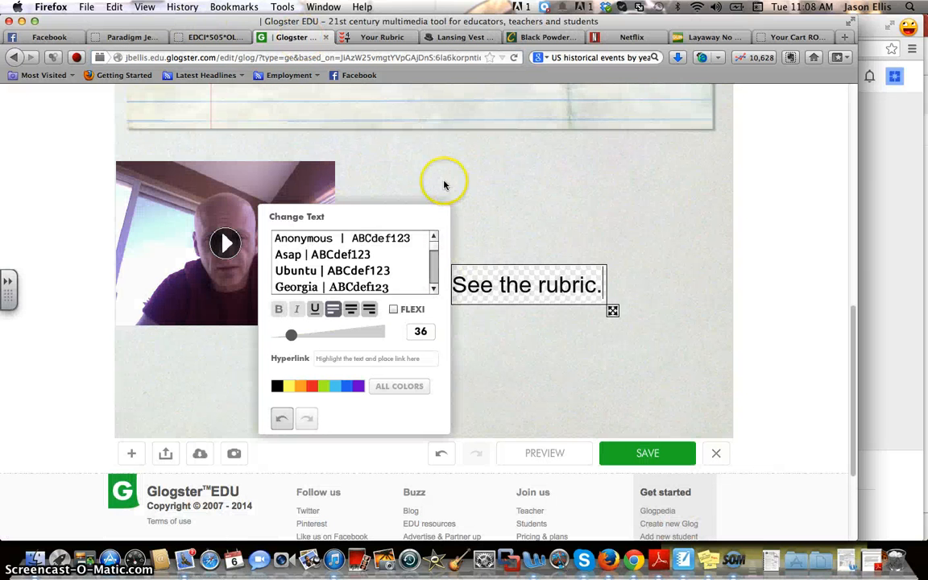
pyautogui.doubleClick(559, 290)
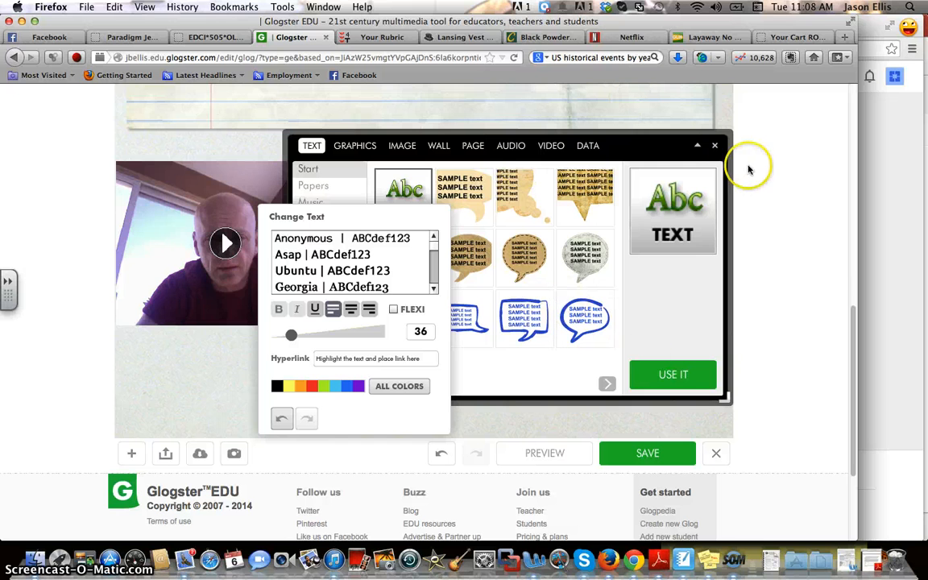
pyautogui.click(714, 146)
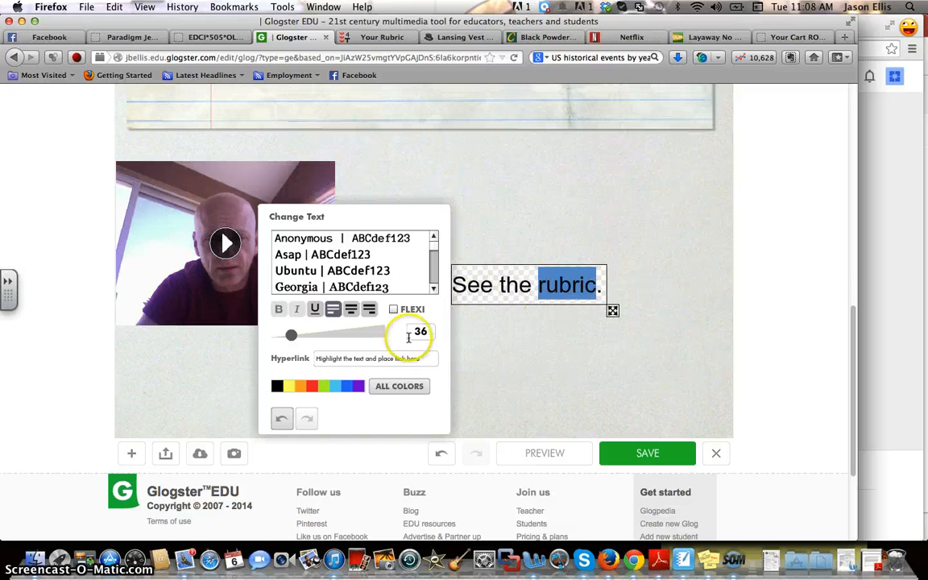
pyautogui.click(383, 357)
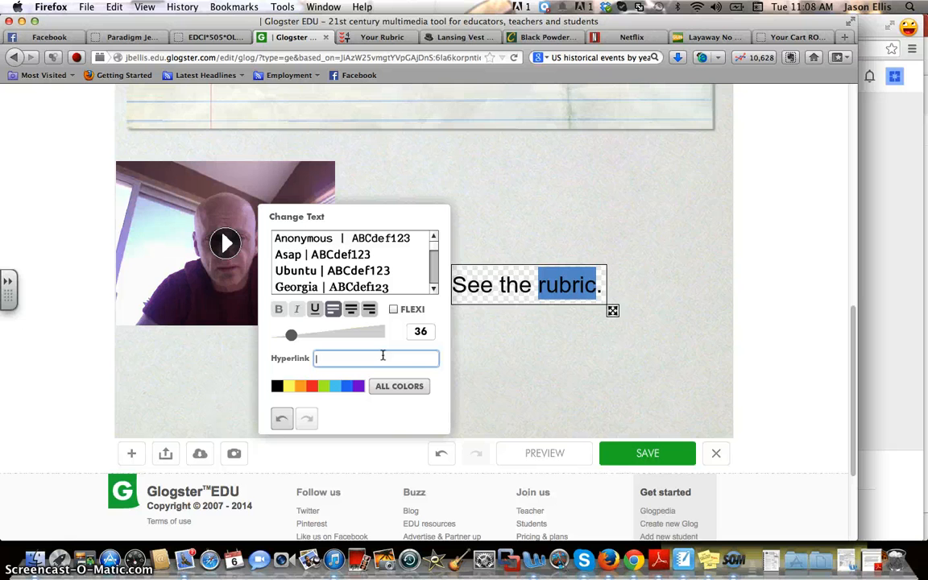
pyautogui.click(295, 407)
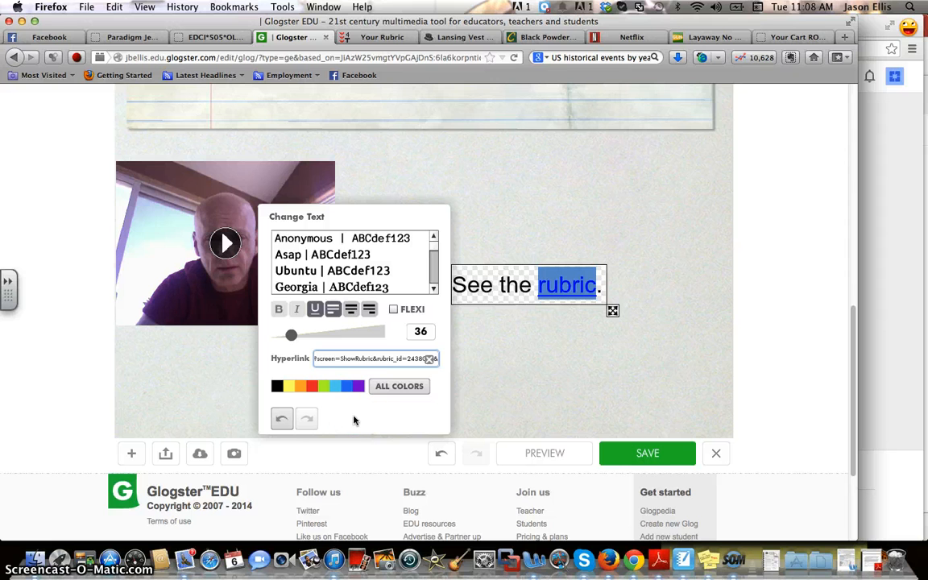
pyautogui.click(565, 409)
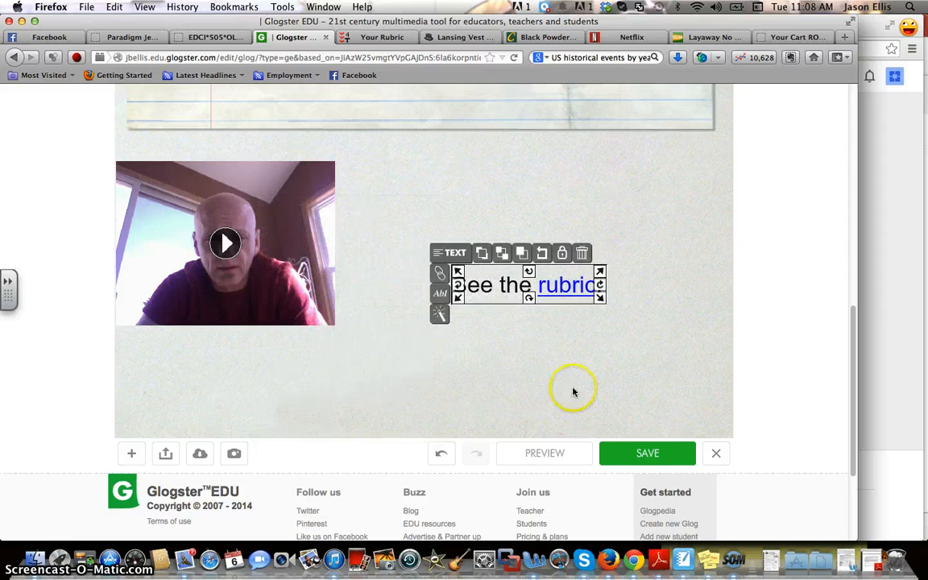
pyautogui.click(645, 452)
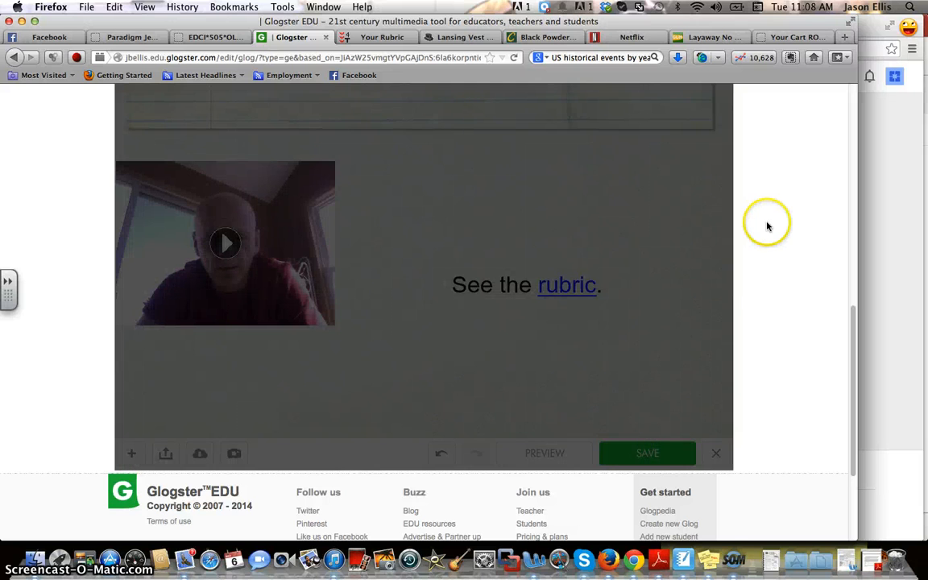
# Step: Replace the default name New Glog with 'Genealogy Webquest' in the save dialog
pyautogui.scroll(10, 767, 226)
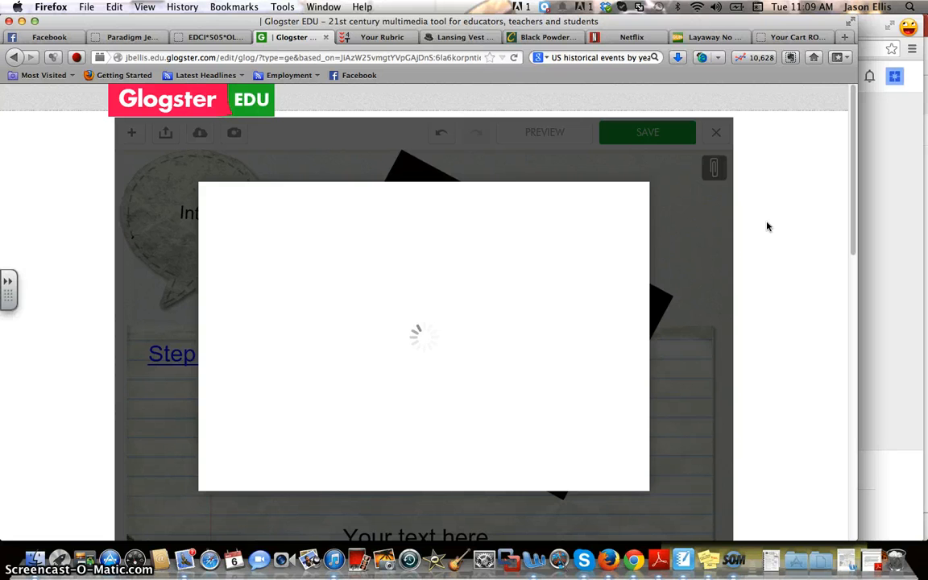
pyautogui.click(769, 304)
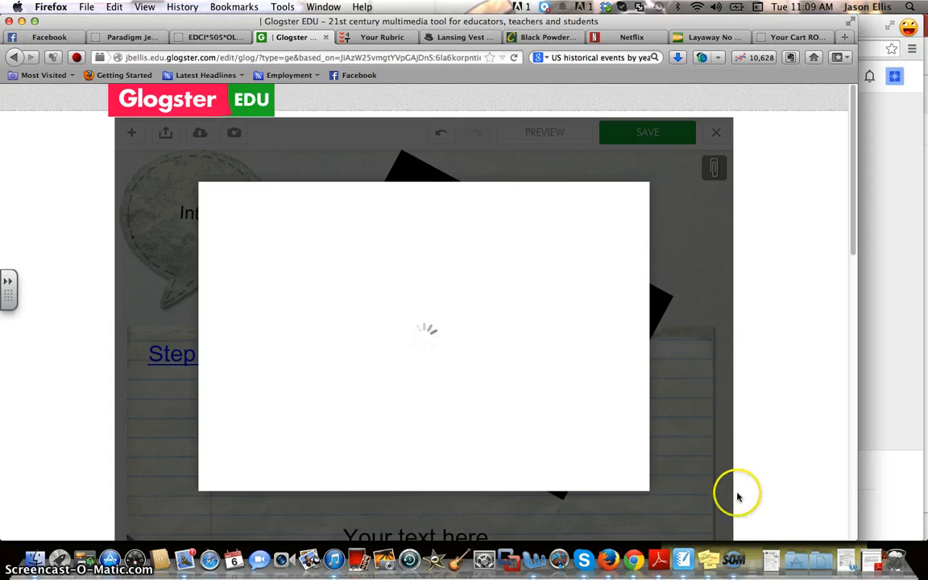
pyautogui.click(729, 547)
pyautogui.click(328, 236)
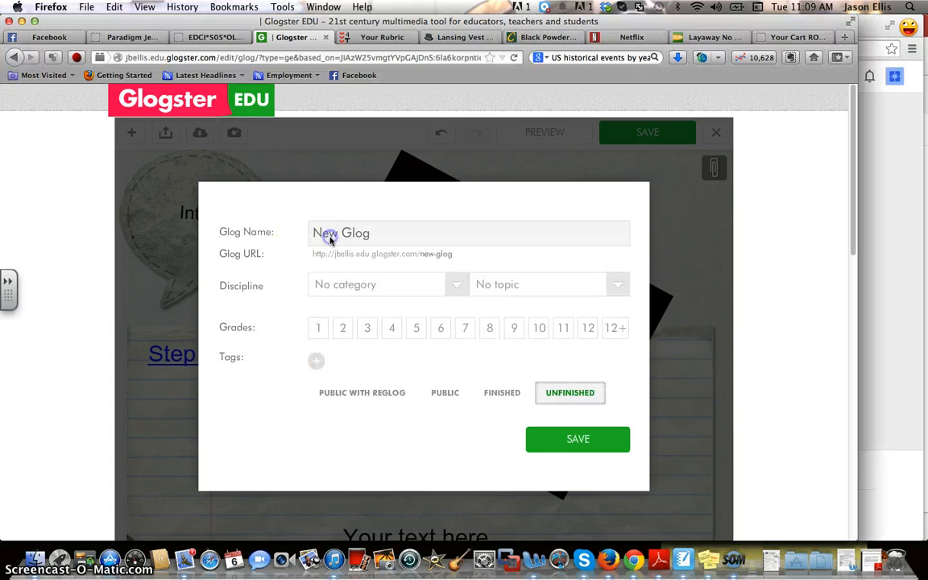
pyautogui.moveTo(367, 233); pyautogui.dragTo(278, 233)
pyautogui.write('Gen')
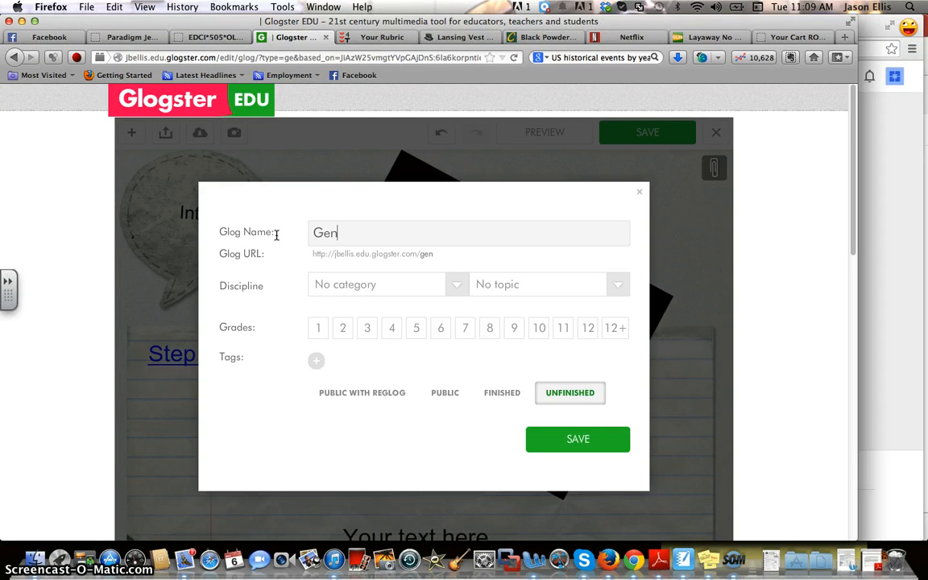
pyautogui.write('ealogy Webquest')
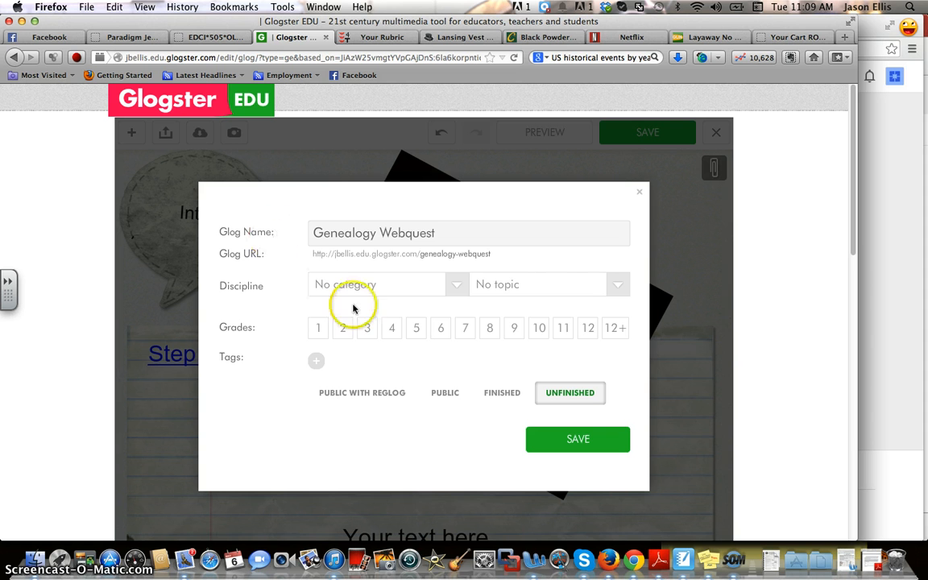
# Step: Set Social Studies, American History, grade 7 and public, then save the glog
pyautogui.click(455, 285)
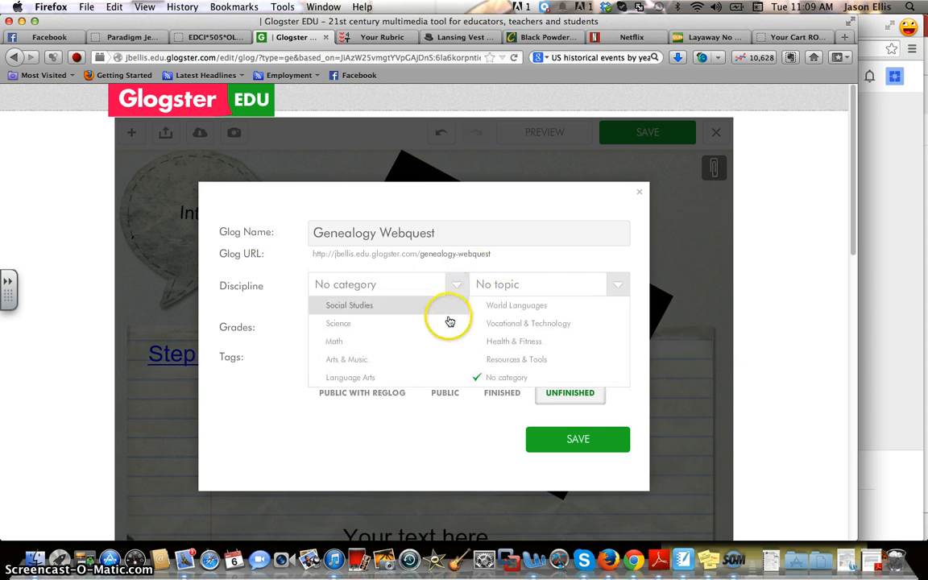
pyautogui.click(368, 306)
pyautogui.click(505, 286)
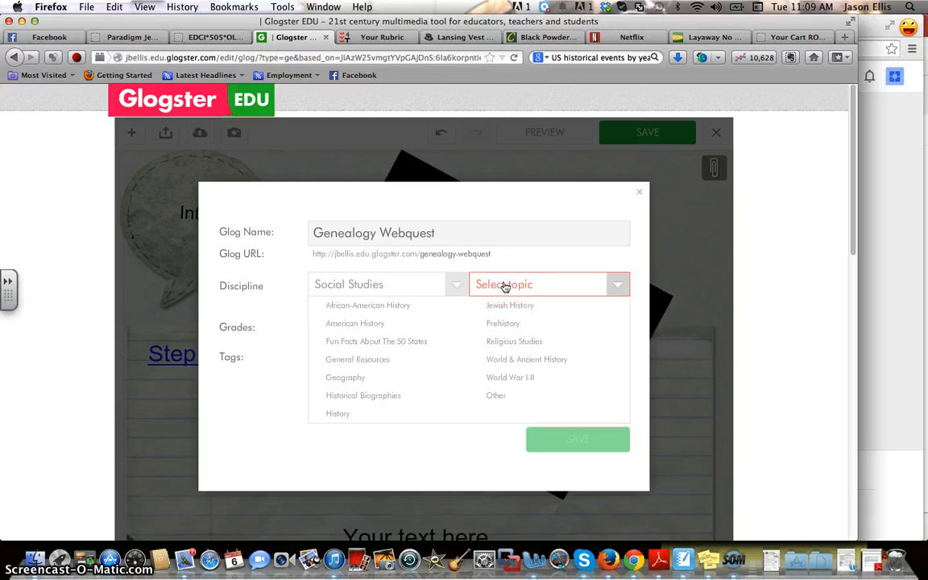
pyautogui.click(362, 323)
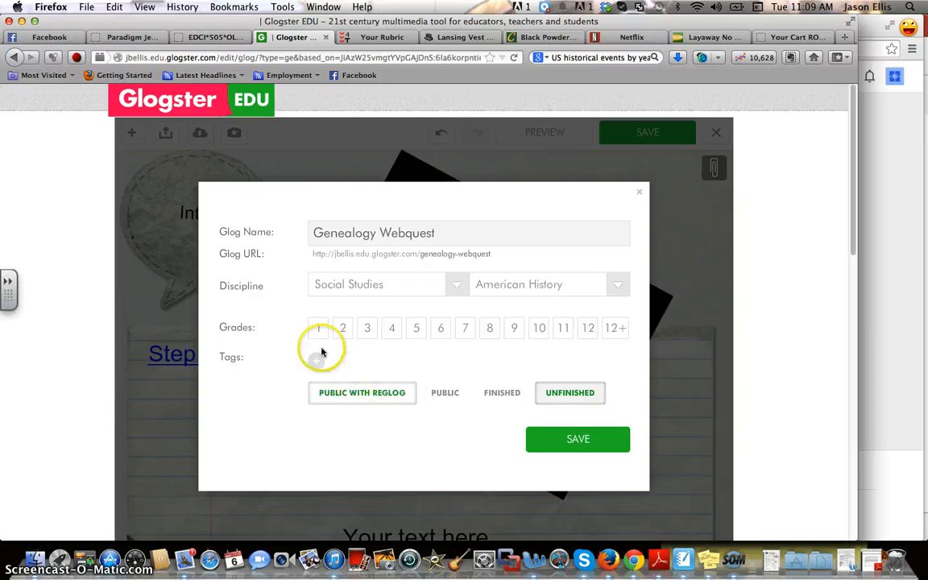
pyautogui.click(467, 328)
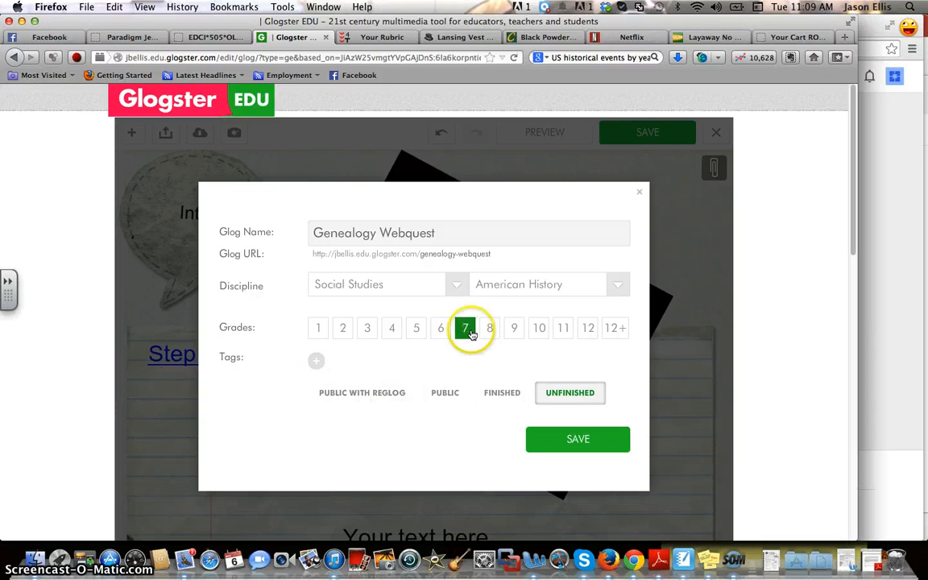
pyautogui.click(502, 395)
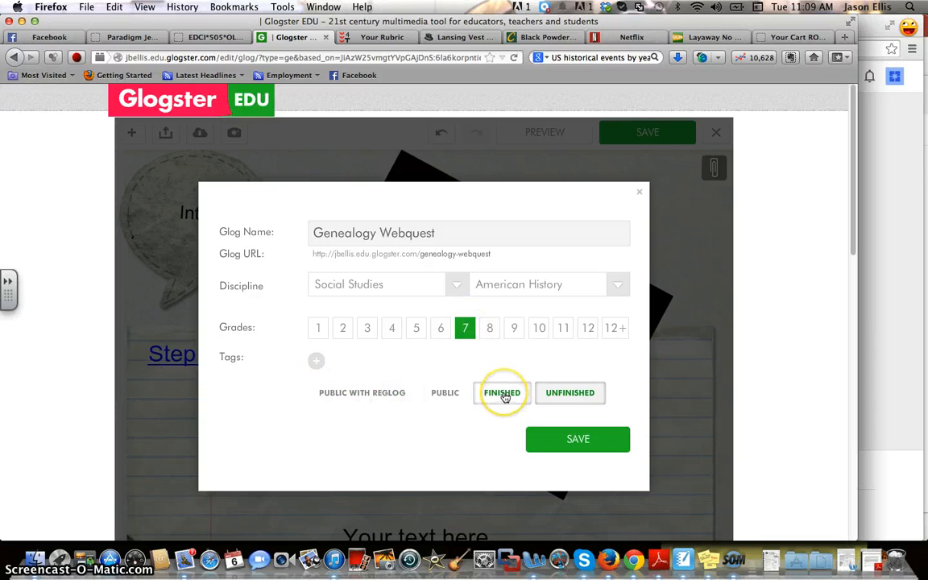
pyautogui.click(450, 394)
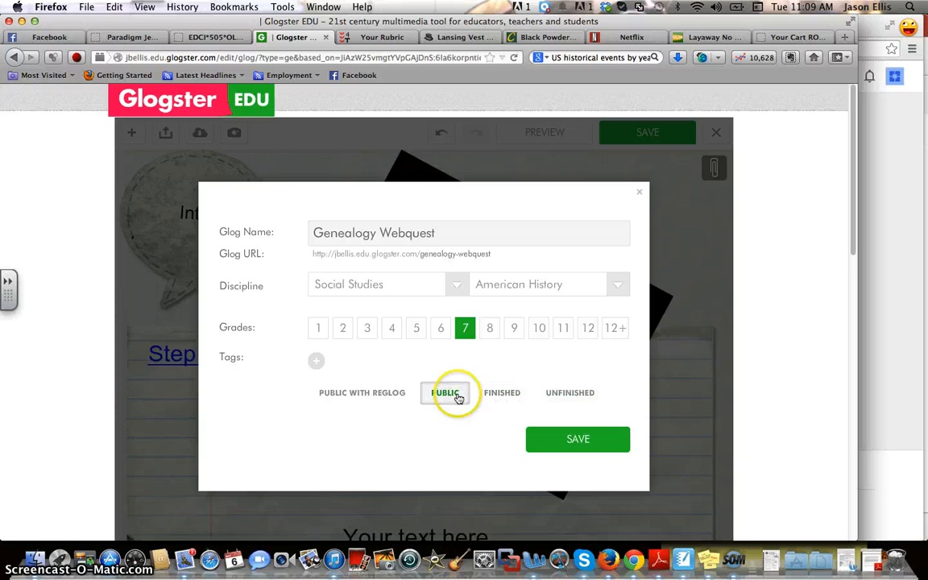
pyautogui.click(498, 391)
pyautogui.click(450, 388)
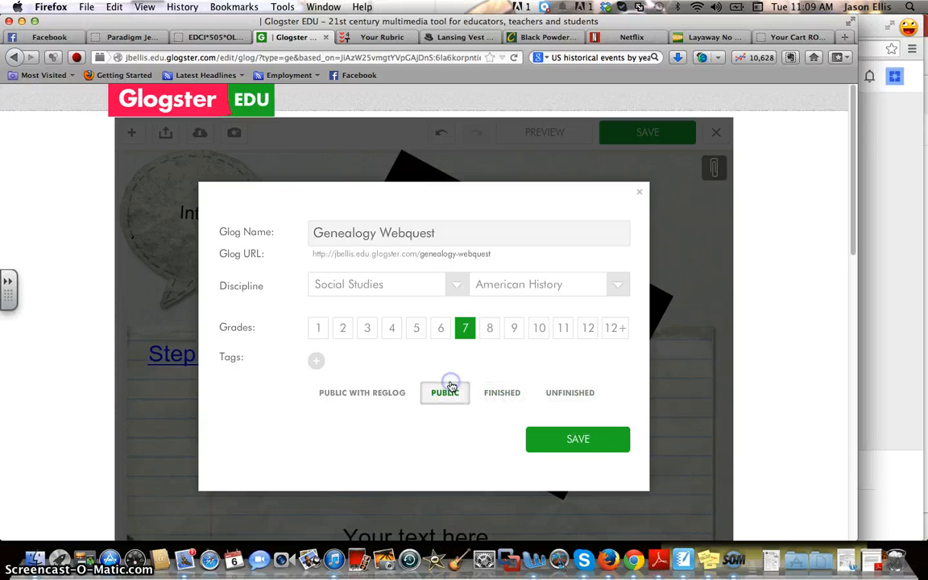
pyautogui.click(597, 442)
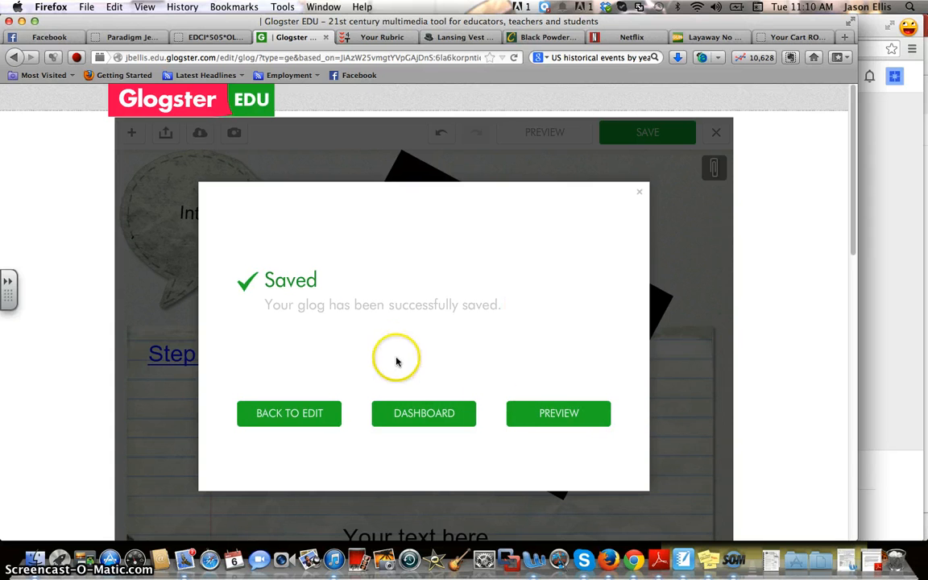
pyautogui.click(556, 415)
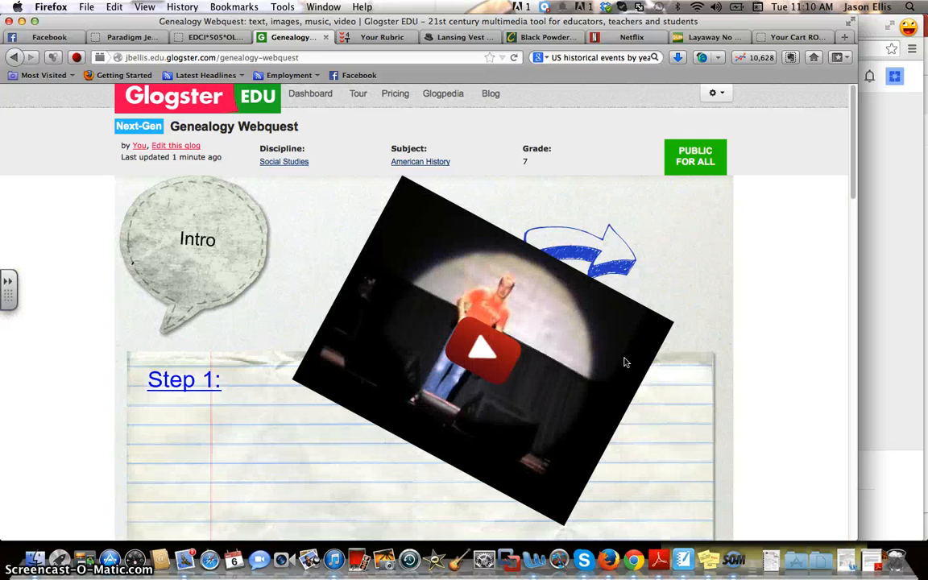
# Step: Play and pause the embedded dance video, then check the Step 1 link to Ashland University
pyautogui.scroll(-3, 624, 362)
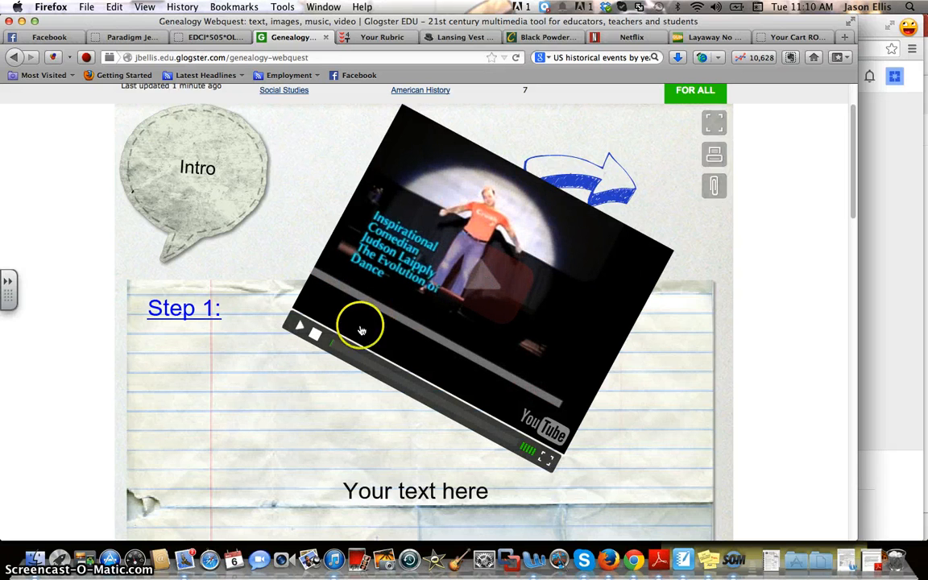
pyautogui.click(299, 329)
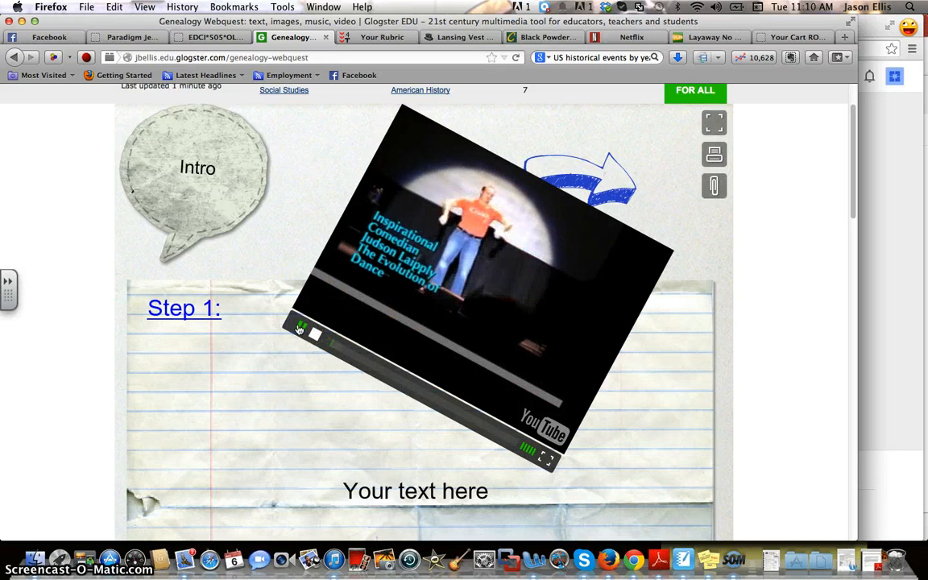
pyautogui.click(299, 328)
pyautogui.click(200, 315)
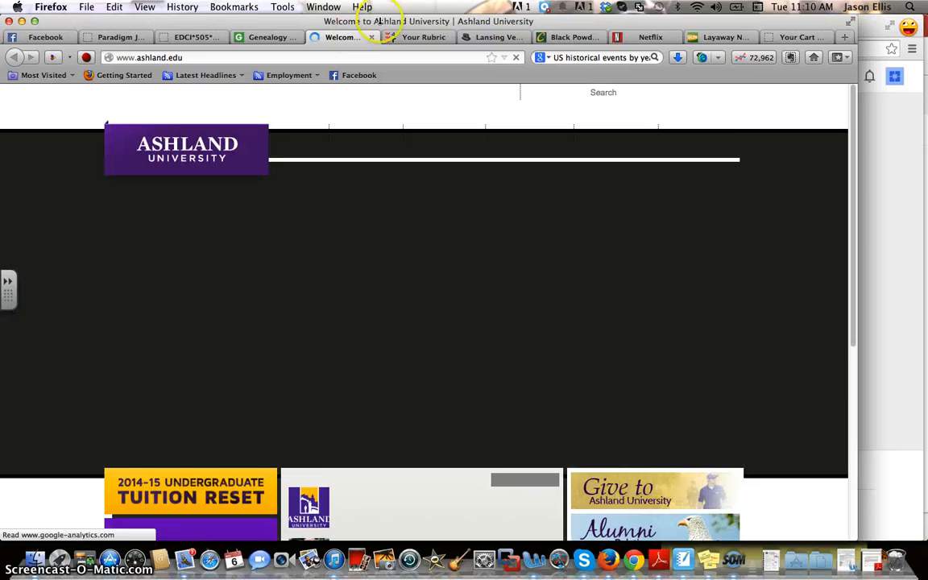
pyautogui.click(370, 37)
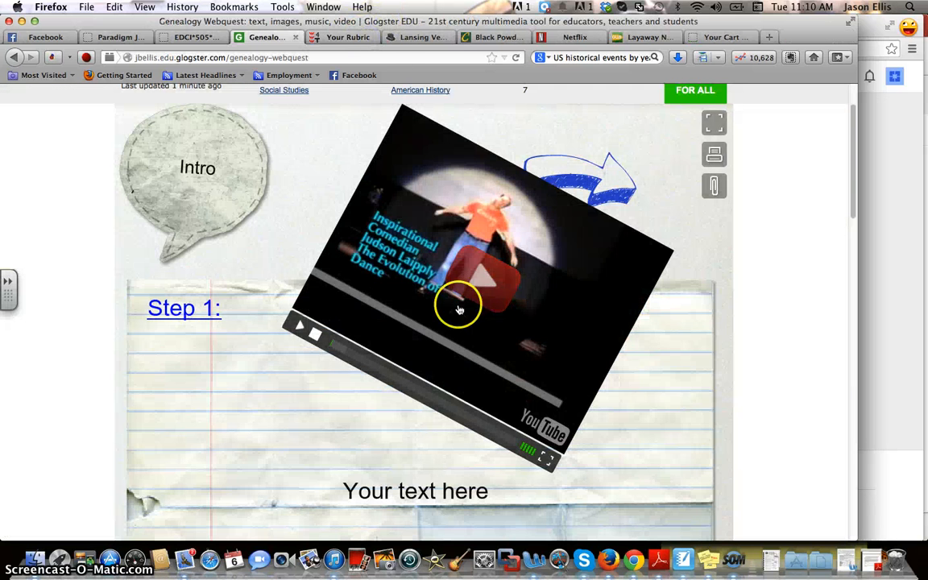
# Step: Play back the embedded webcam video further down the glog page
pyautogui.scroll(-5, 722, 367)
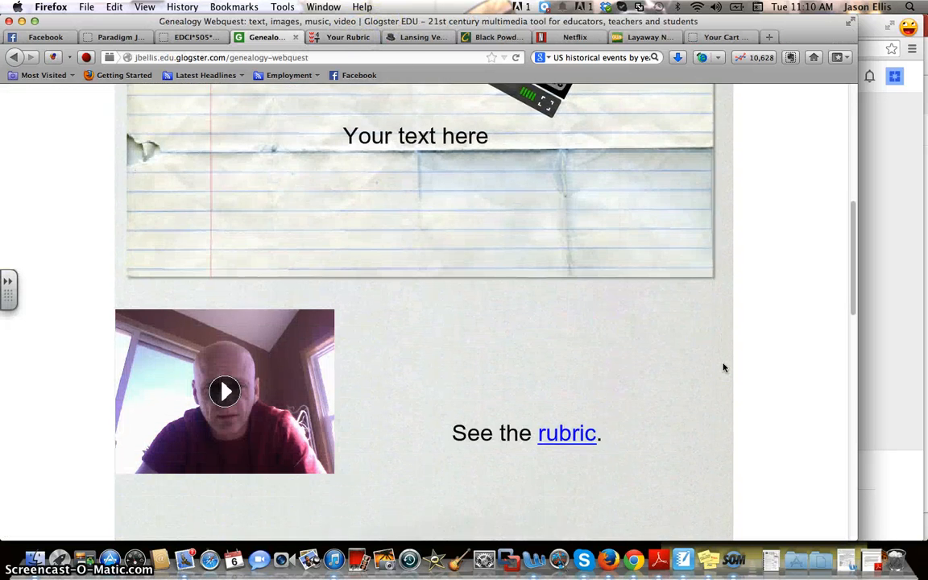
pyautogui.scroll(-1, 722, 367)
pyautogui.click(229, 346)
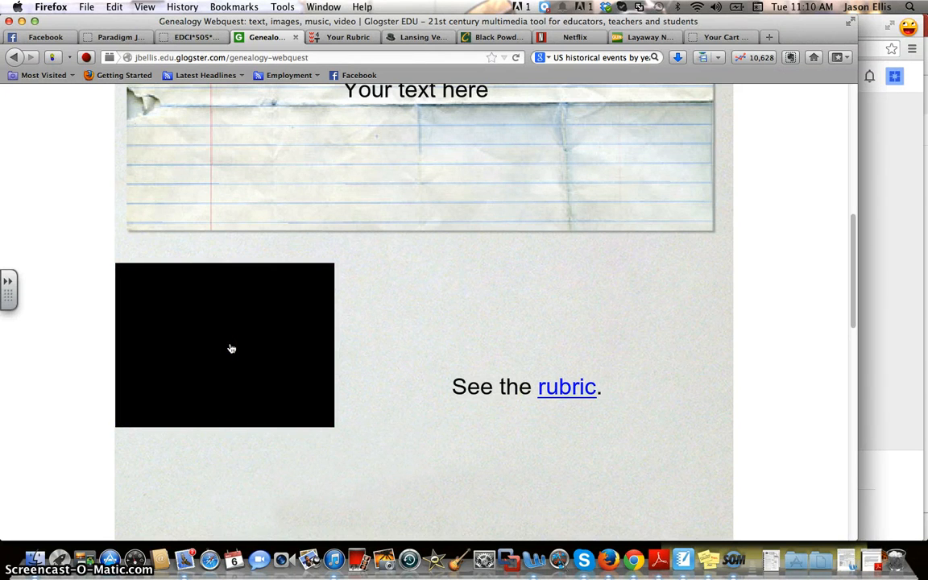
pyautogui.click(425, 328)
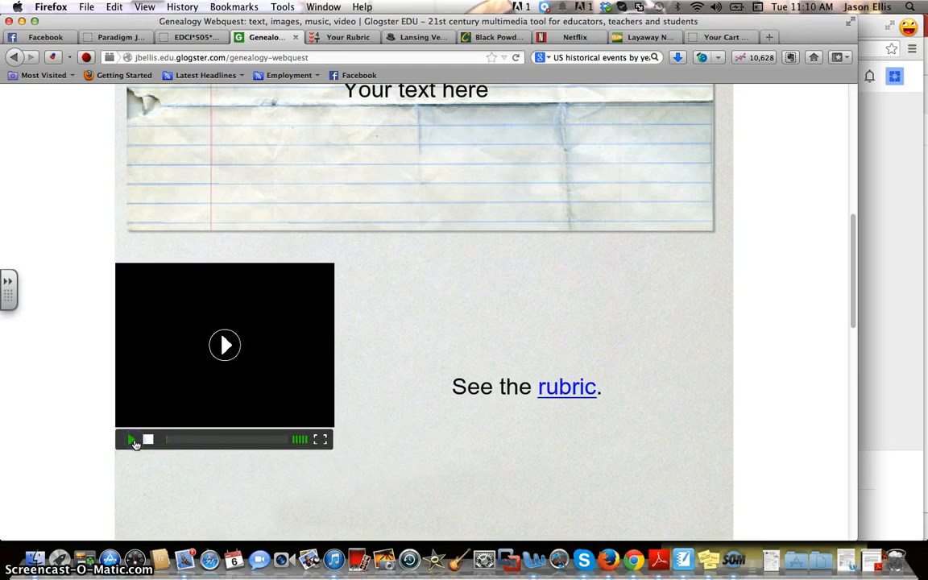
pyautogui.click(229, 350)
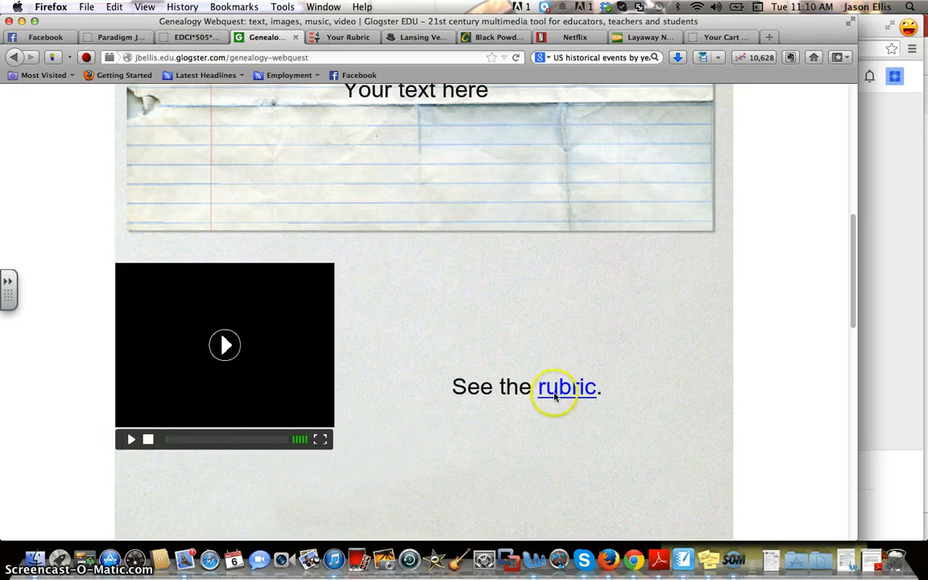
# Step: Follow the glog's rubric link, scroll through the RubiStar rubric, and return to the Genealogy Webquest glog
pyautogui.click(583, 390)
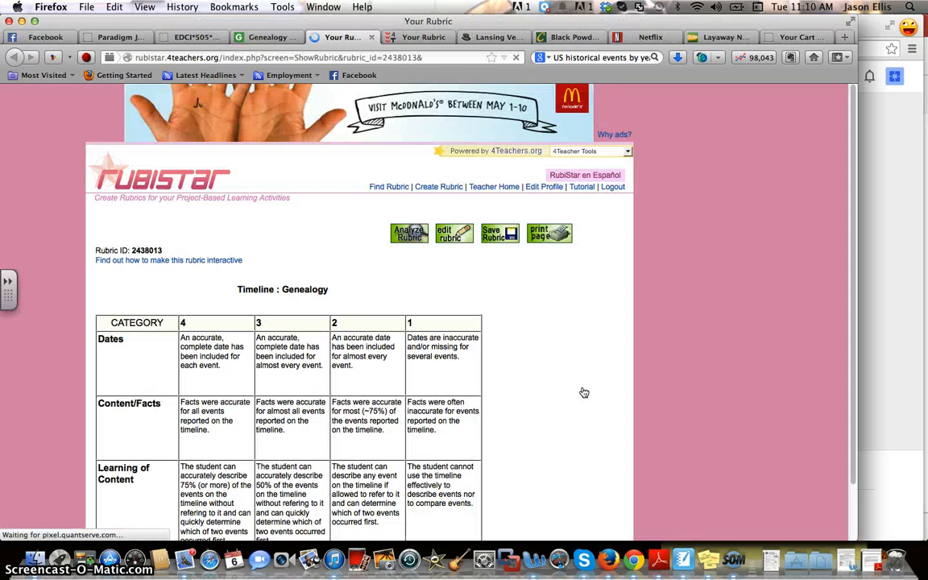
pyautogui.scroll(-2, 522, 352)
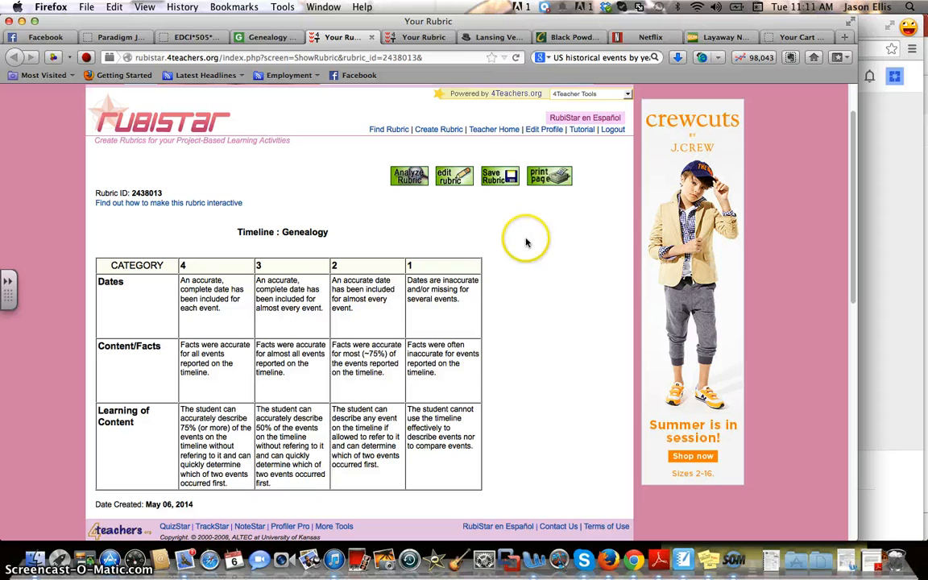
pyautogui.click(269, 38)
pyautogui.scroll(5, 349, 207)
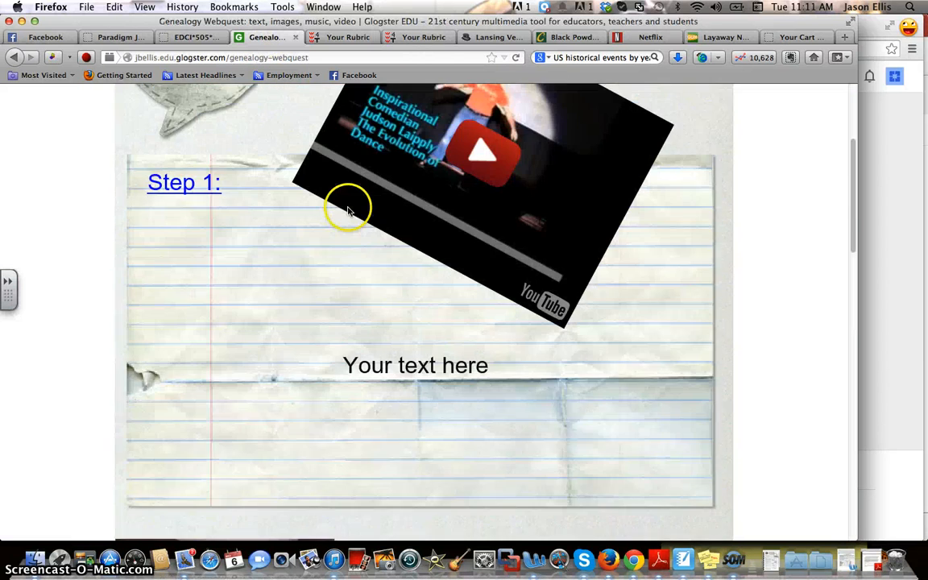
# Step: Copy the glog's URL and open the Assignments folder in the ANGEL course content
pyautogui.click(312, 57)
pyautogui.press('super+c')
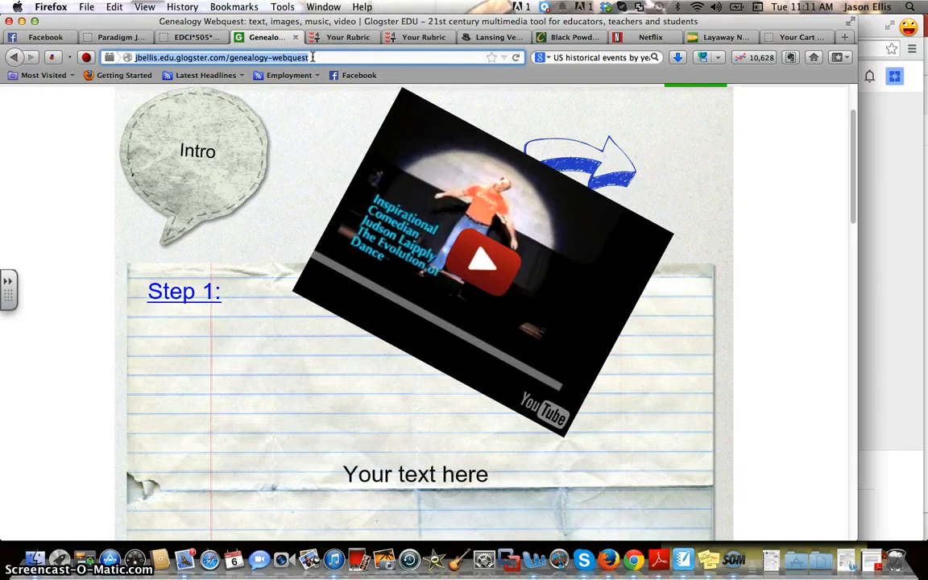
pyautogui.click(217, 200)
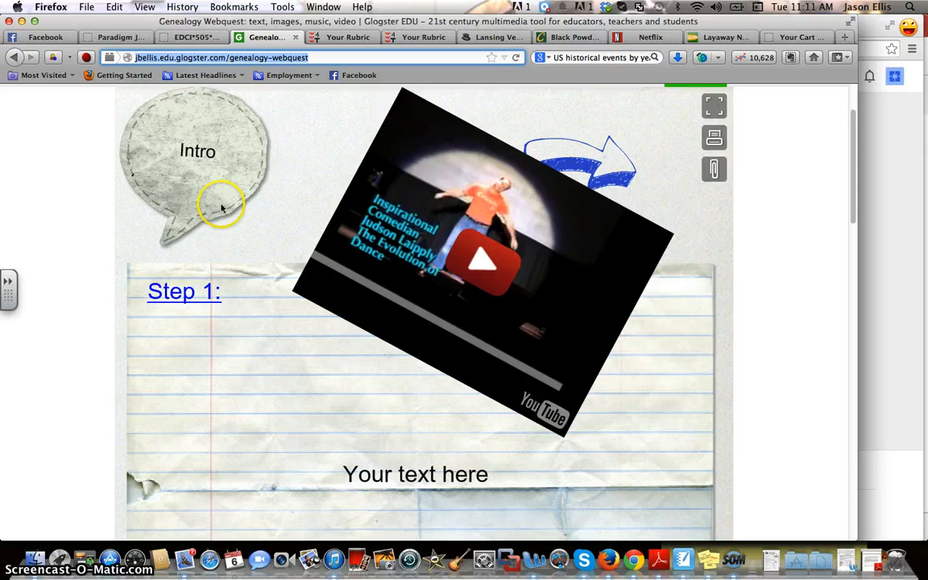
pyautogui.click(201, 37)
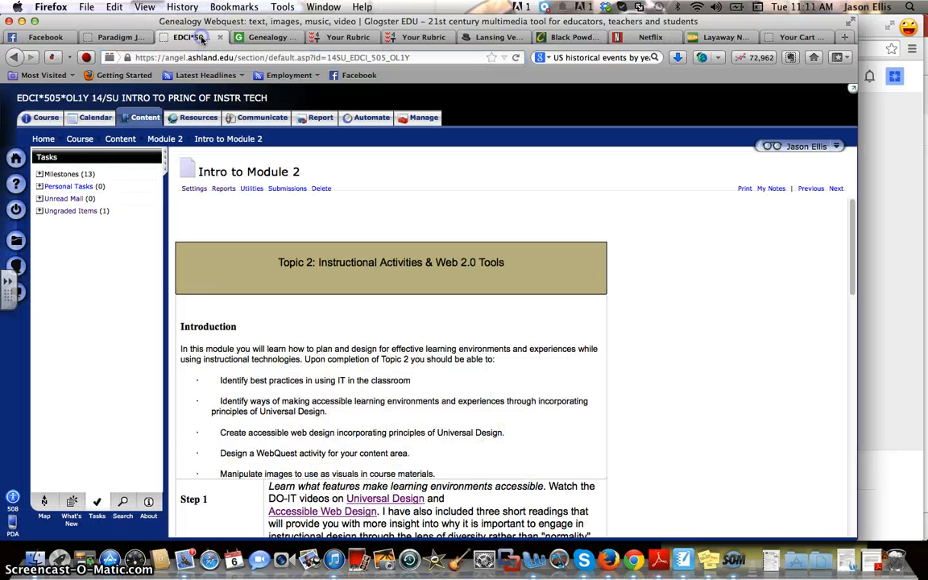
pyautogui.click(128, 142)
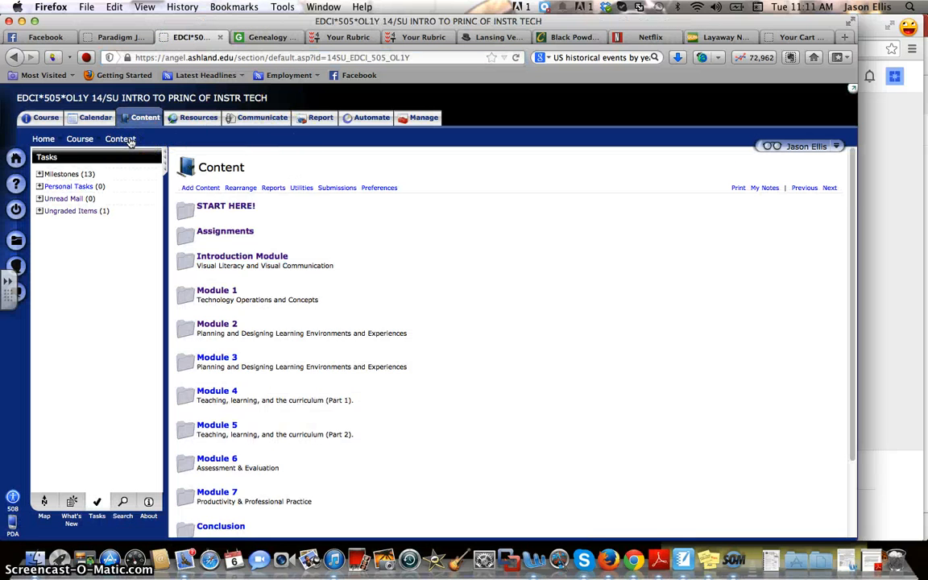
pyautogui.click(211, 231)
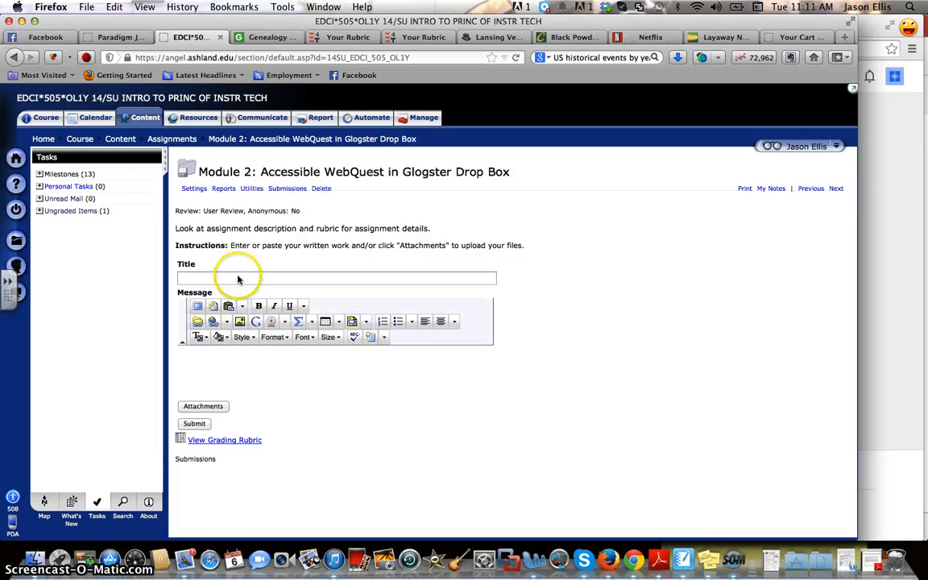
# Step: Enter the title 'Webquest Glog' and paste the glog's URL into the message body
pyautogui.click(238, 277)
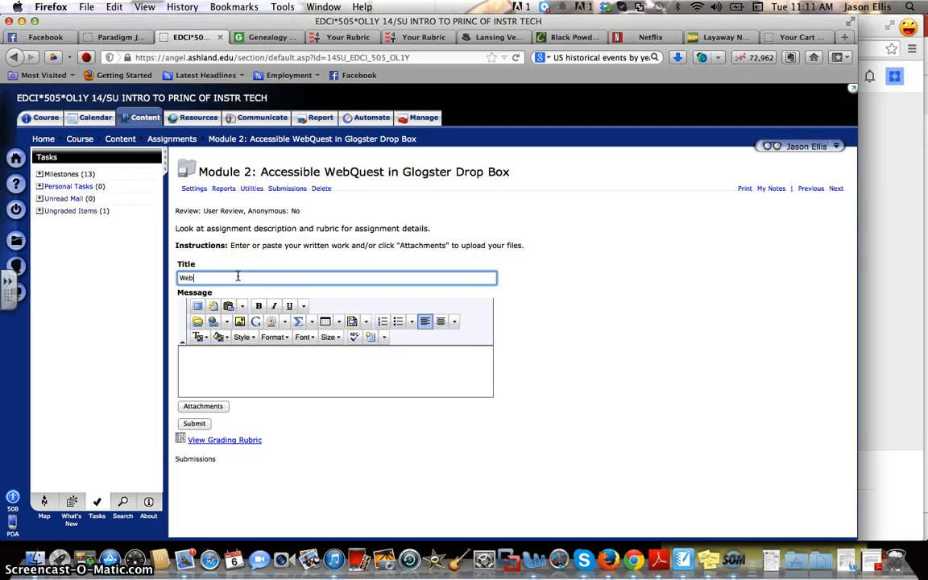
pyautogui.write('Webquest Glog')
pyautogui.click(221, 352)
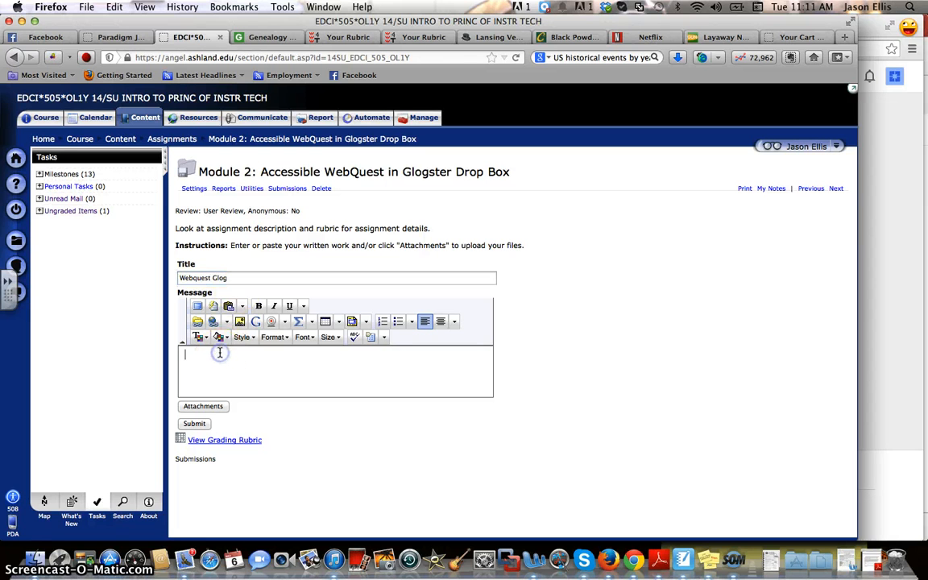
pyautogui.press('super+v')
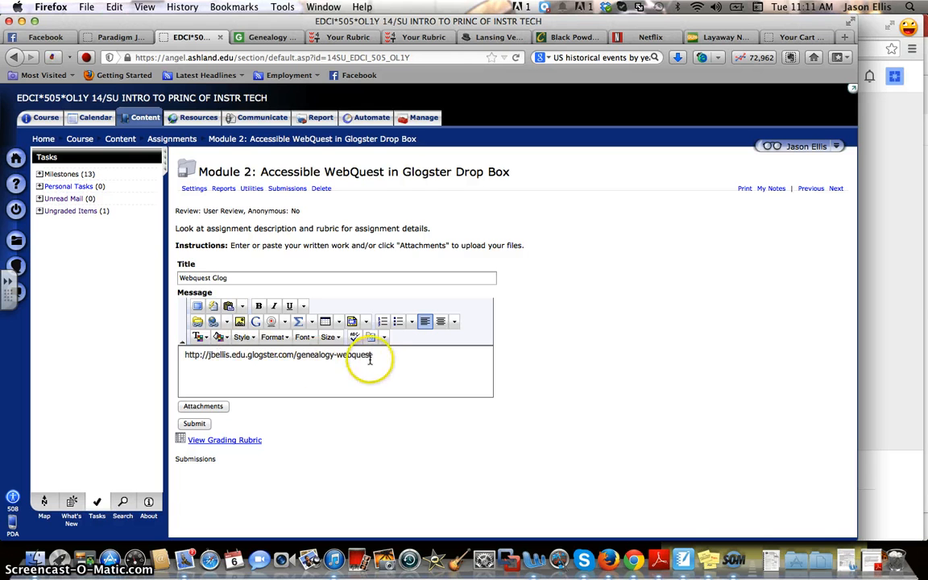
pyautogui.moveTo(311, 355); pyautogui.dragTo(174, 353)
pyautogui.hotkey('ctrl', 'c')
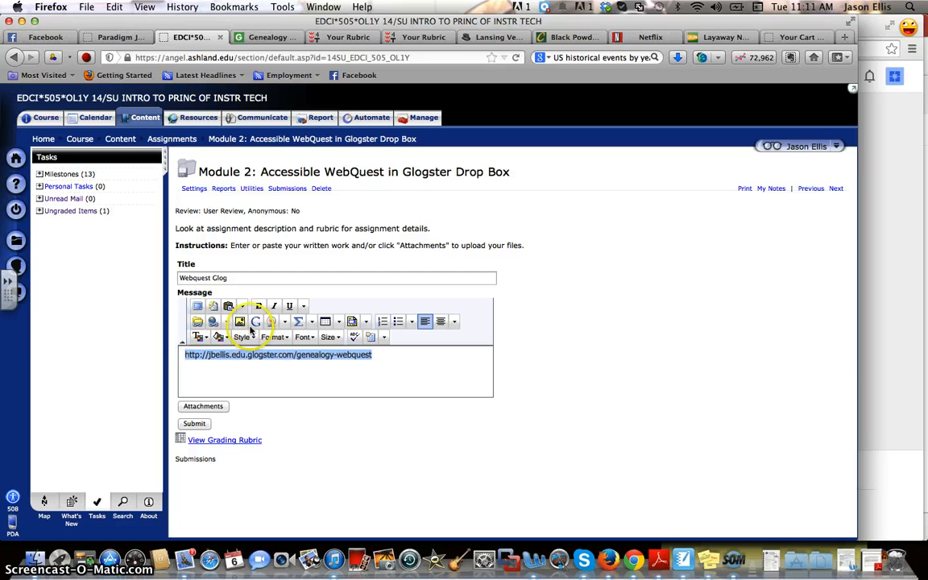
# Step: Make the pasted URL a link to the glog that opens in a new window (_blank)
pyautogui.click(216, 322)
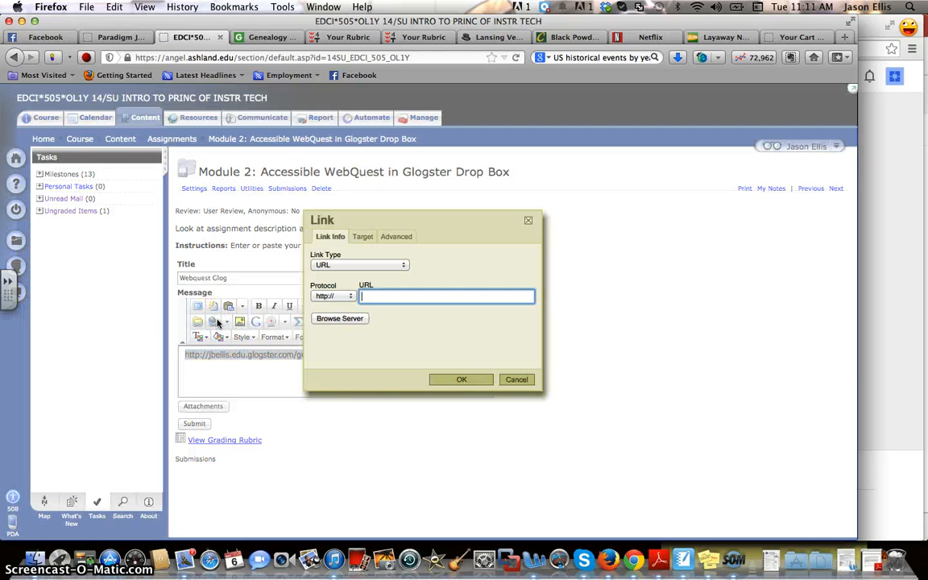
pyautogui.hotkey('ctrl', 'v')
pyautogui.click(344, 297)
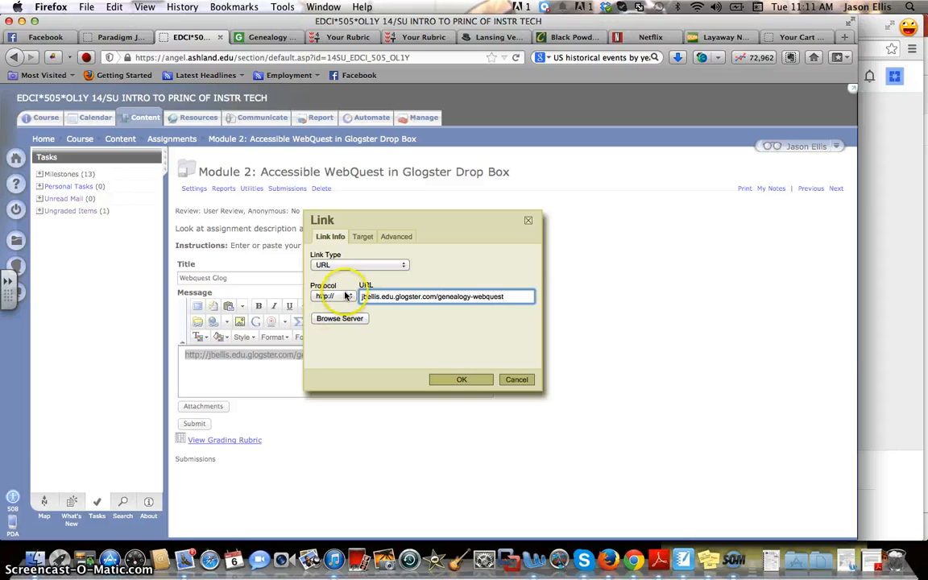
pyautogui.click(361, 239)
pyautogui.click(363, 265)
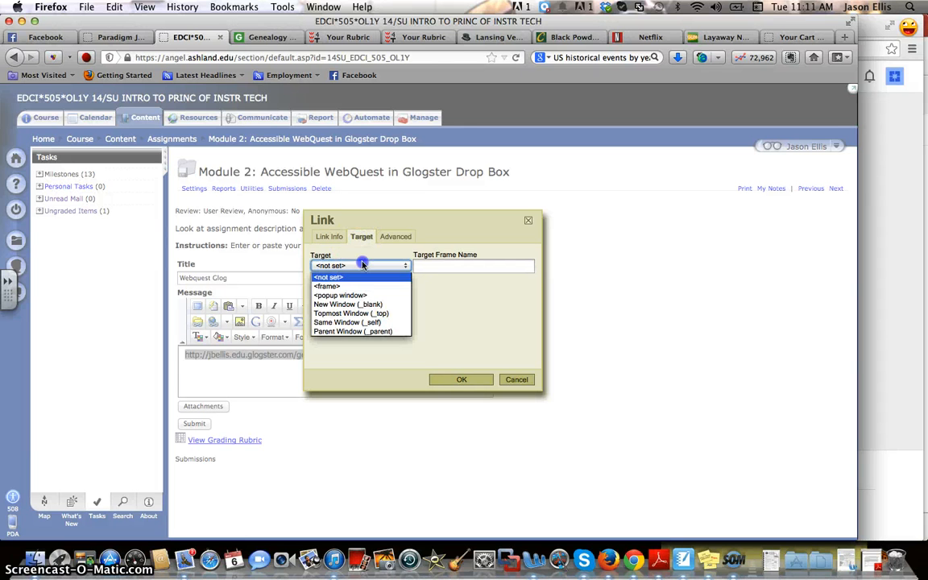
pyautogui.click(361, 304)
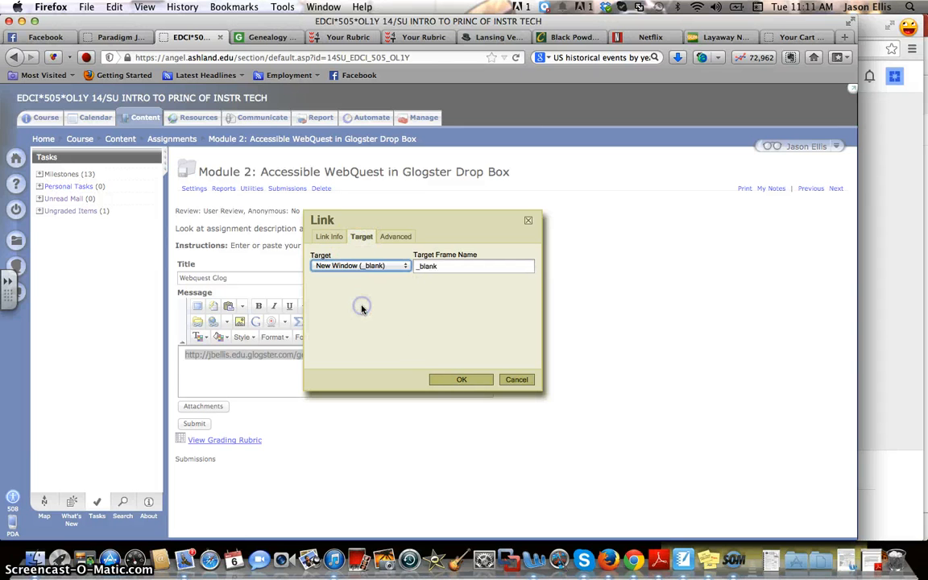
pyautogui.click(456, 380)
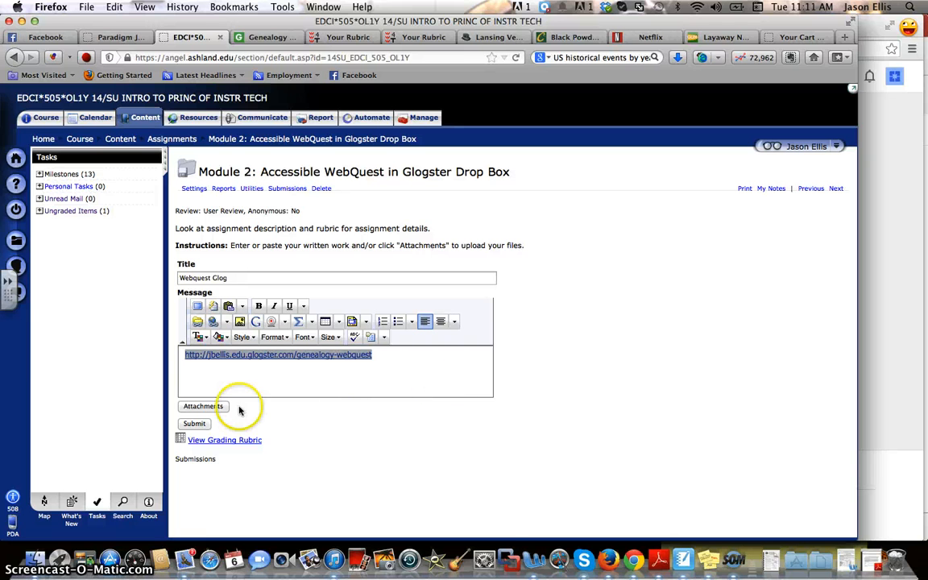
pyautogui.click(209, 443)
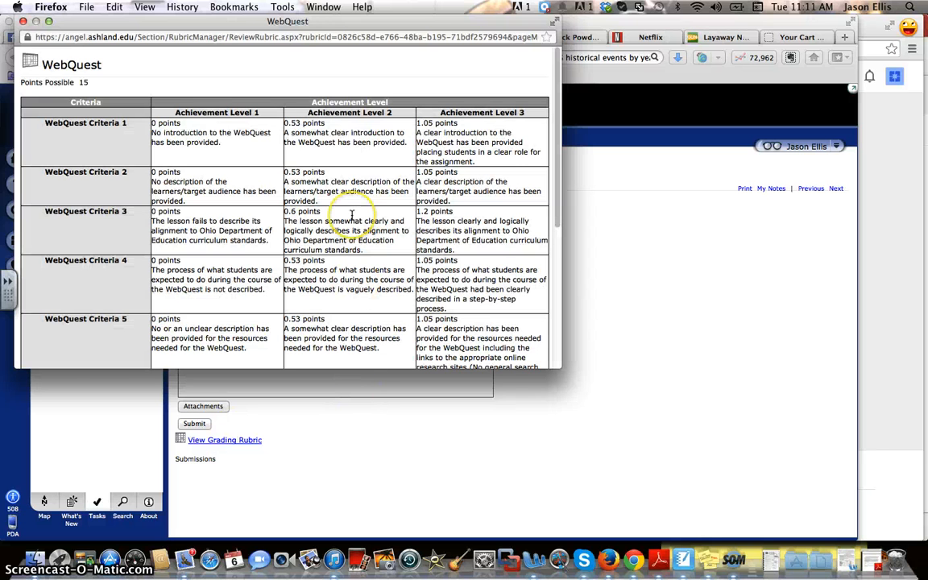
pyautogui.scroll(-2, 352, 215)
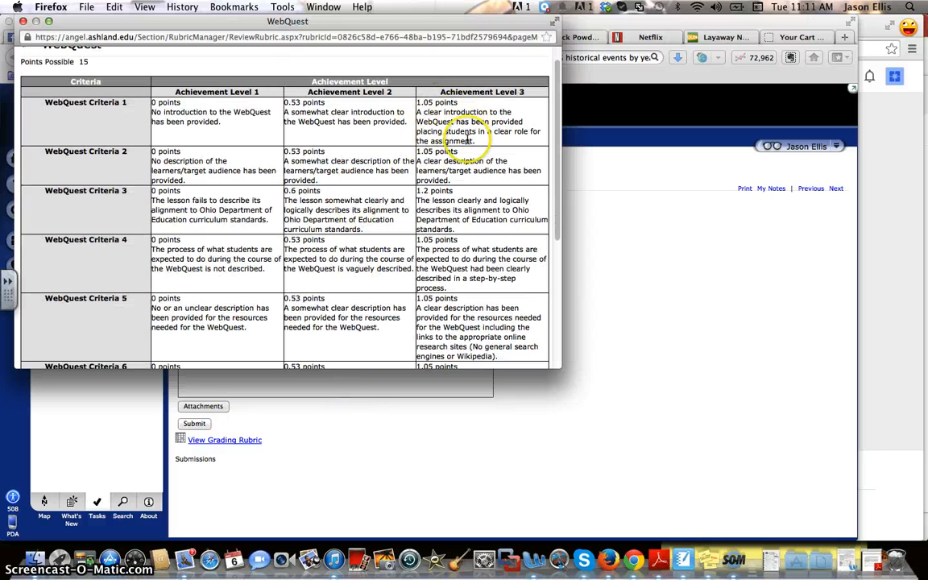
pyautogui.scroll(-1, 518, 159)
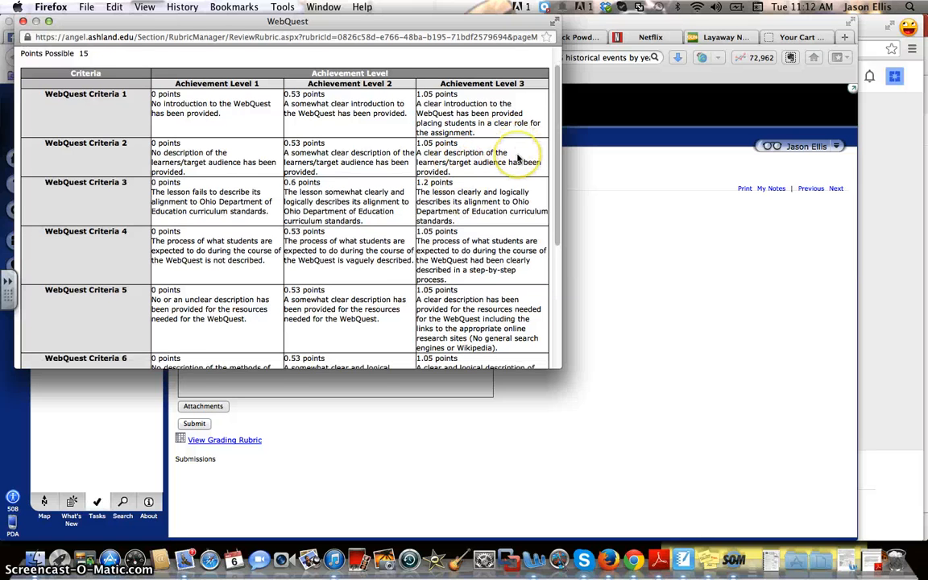
pyautogui.scroll(-2, 519, 158)
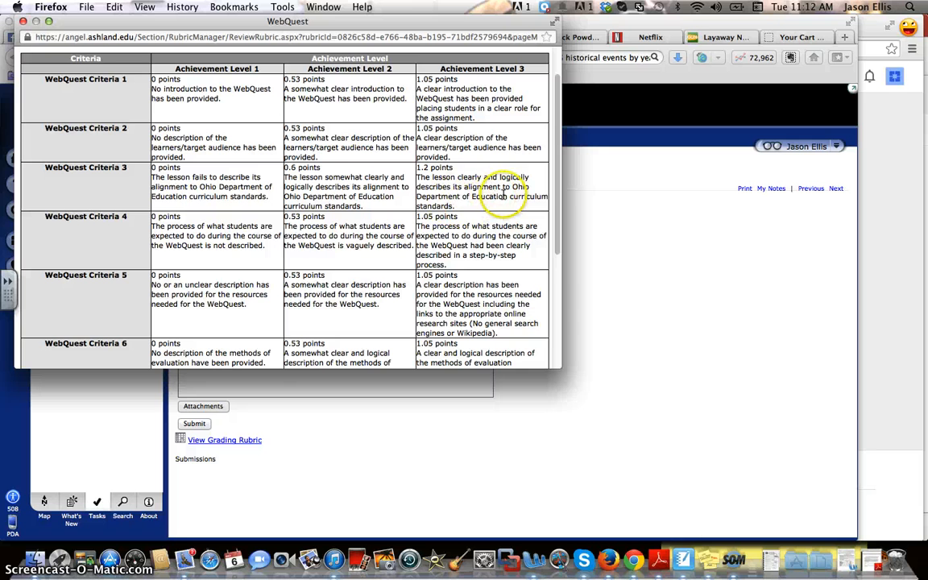
pyautogui.scroll(-3, 503, 194)
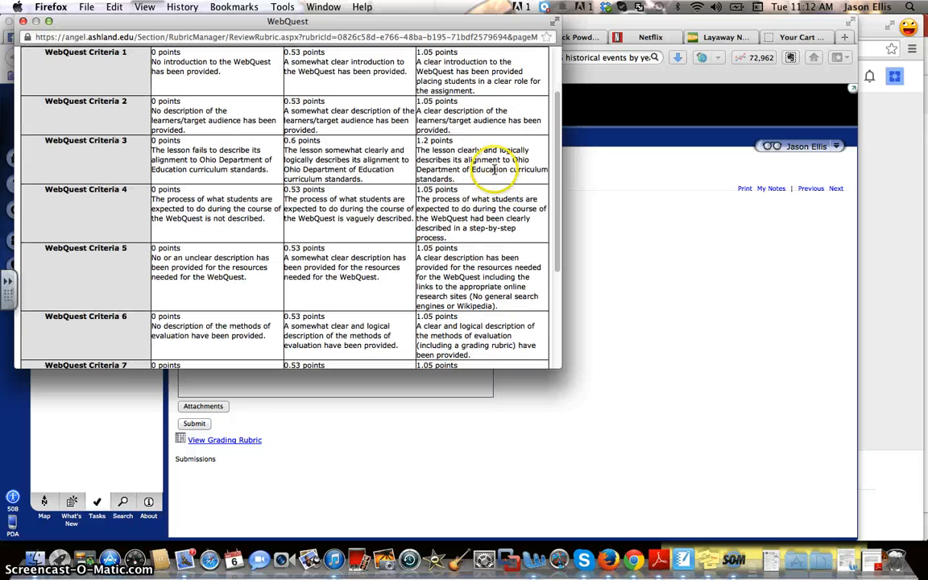
pyautogui.scroll(-5, 503, 199)
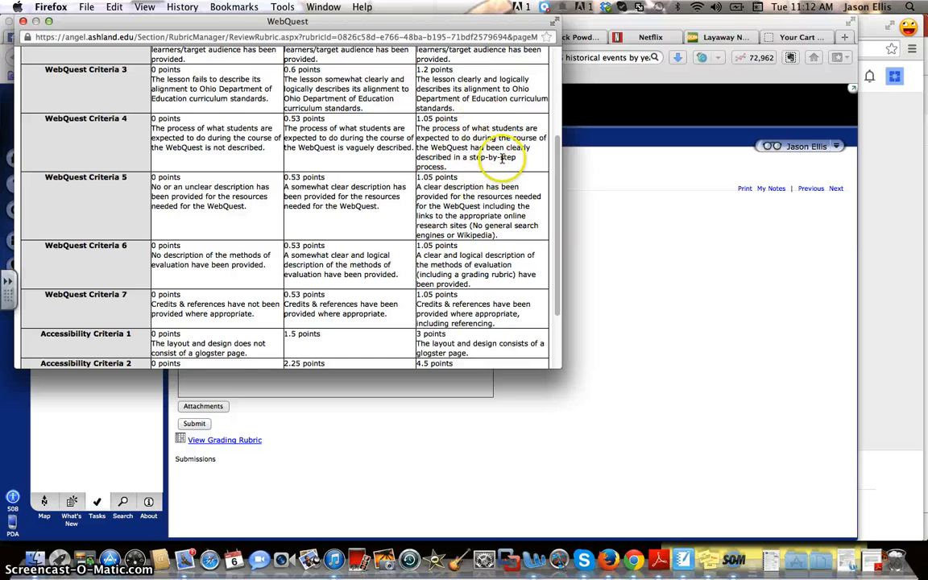
pyautogui.scroll(-3, 504, 159)
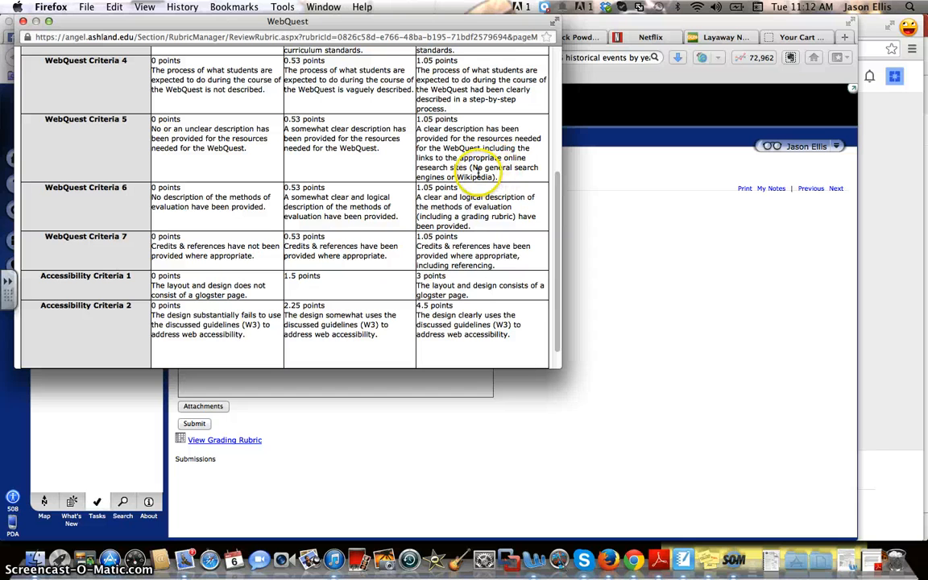
pyautogui.moveTo(474, 168); pyautogui.dragTo(491, 177)
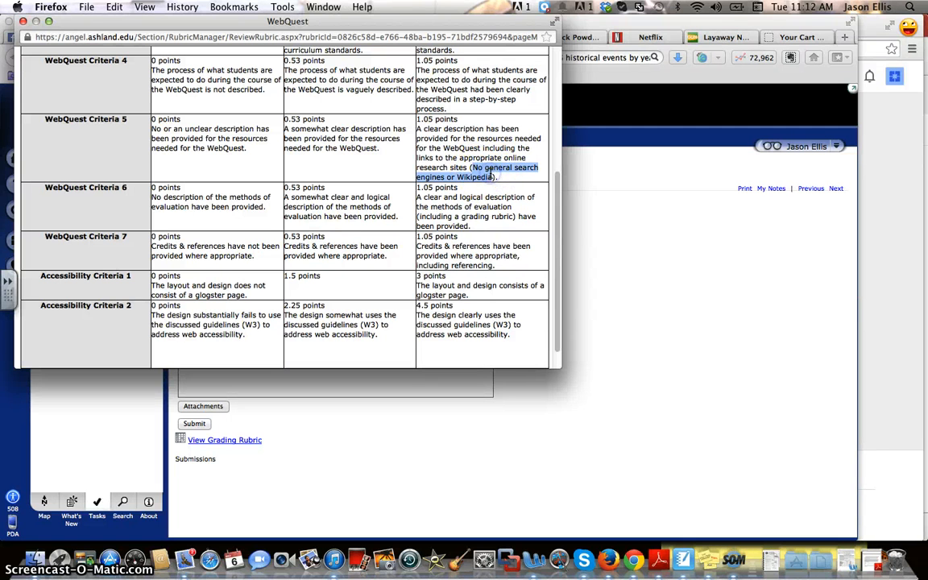
pyautogui.scroll(-2, 507, 194)
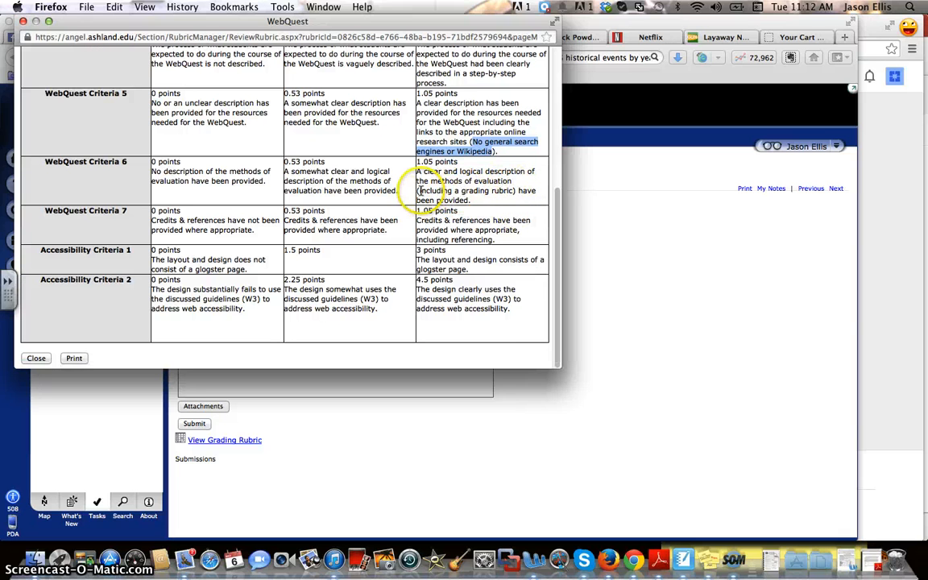
pyautogui.moveTo(416, 191); pyautogui.dragTo(510, 187)
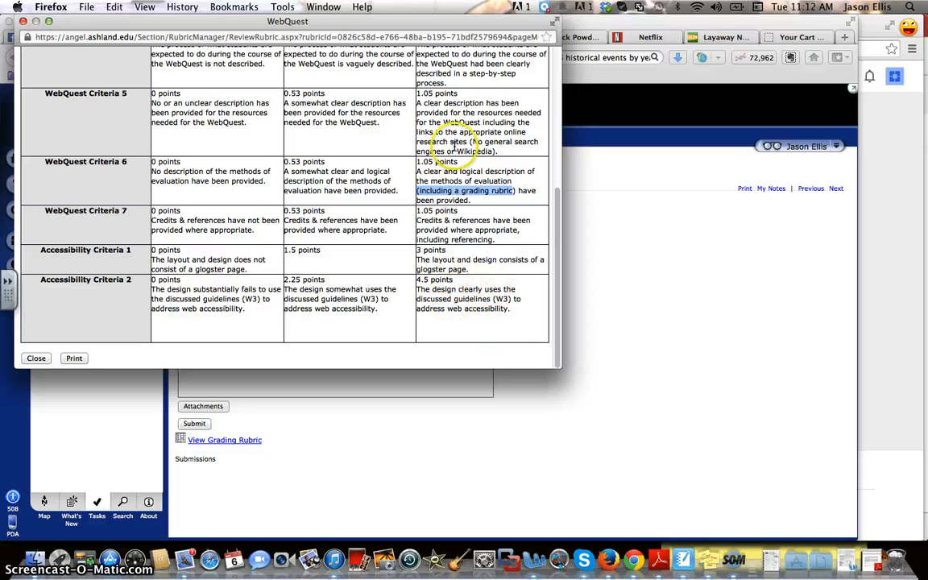
pyautogui.click(481, 301)
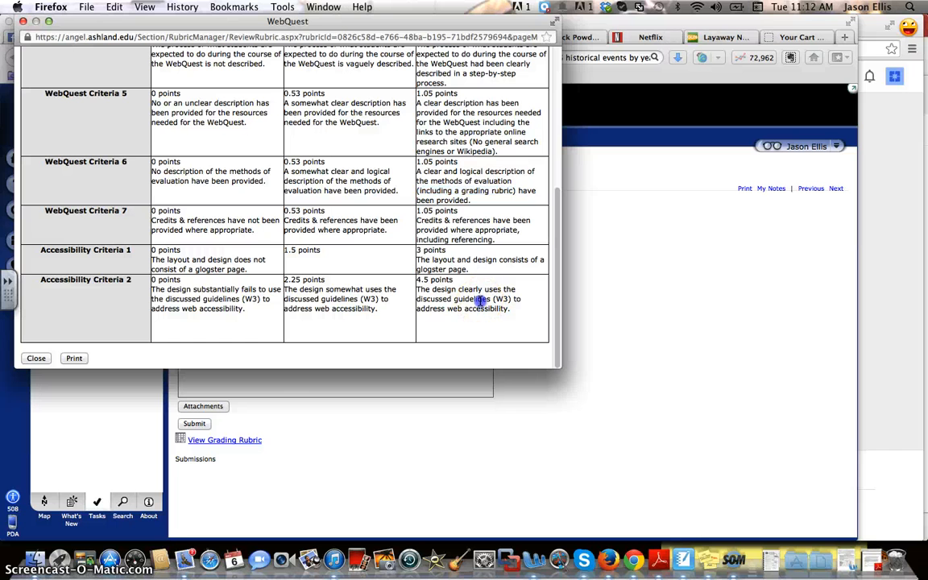
pyautogui.click(23, 21)
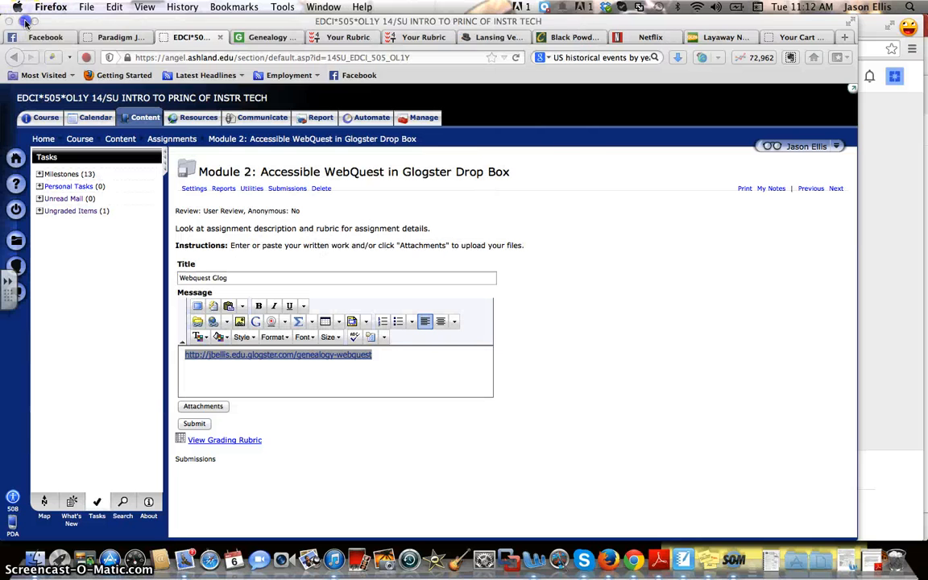